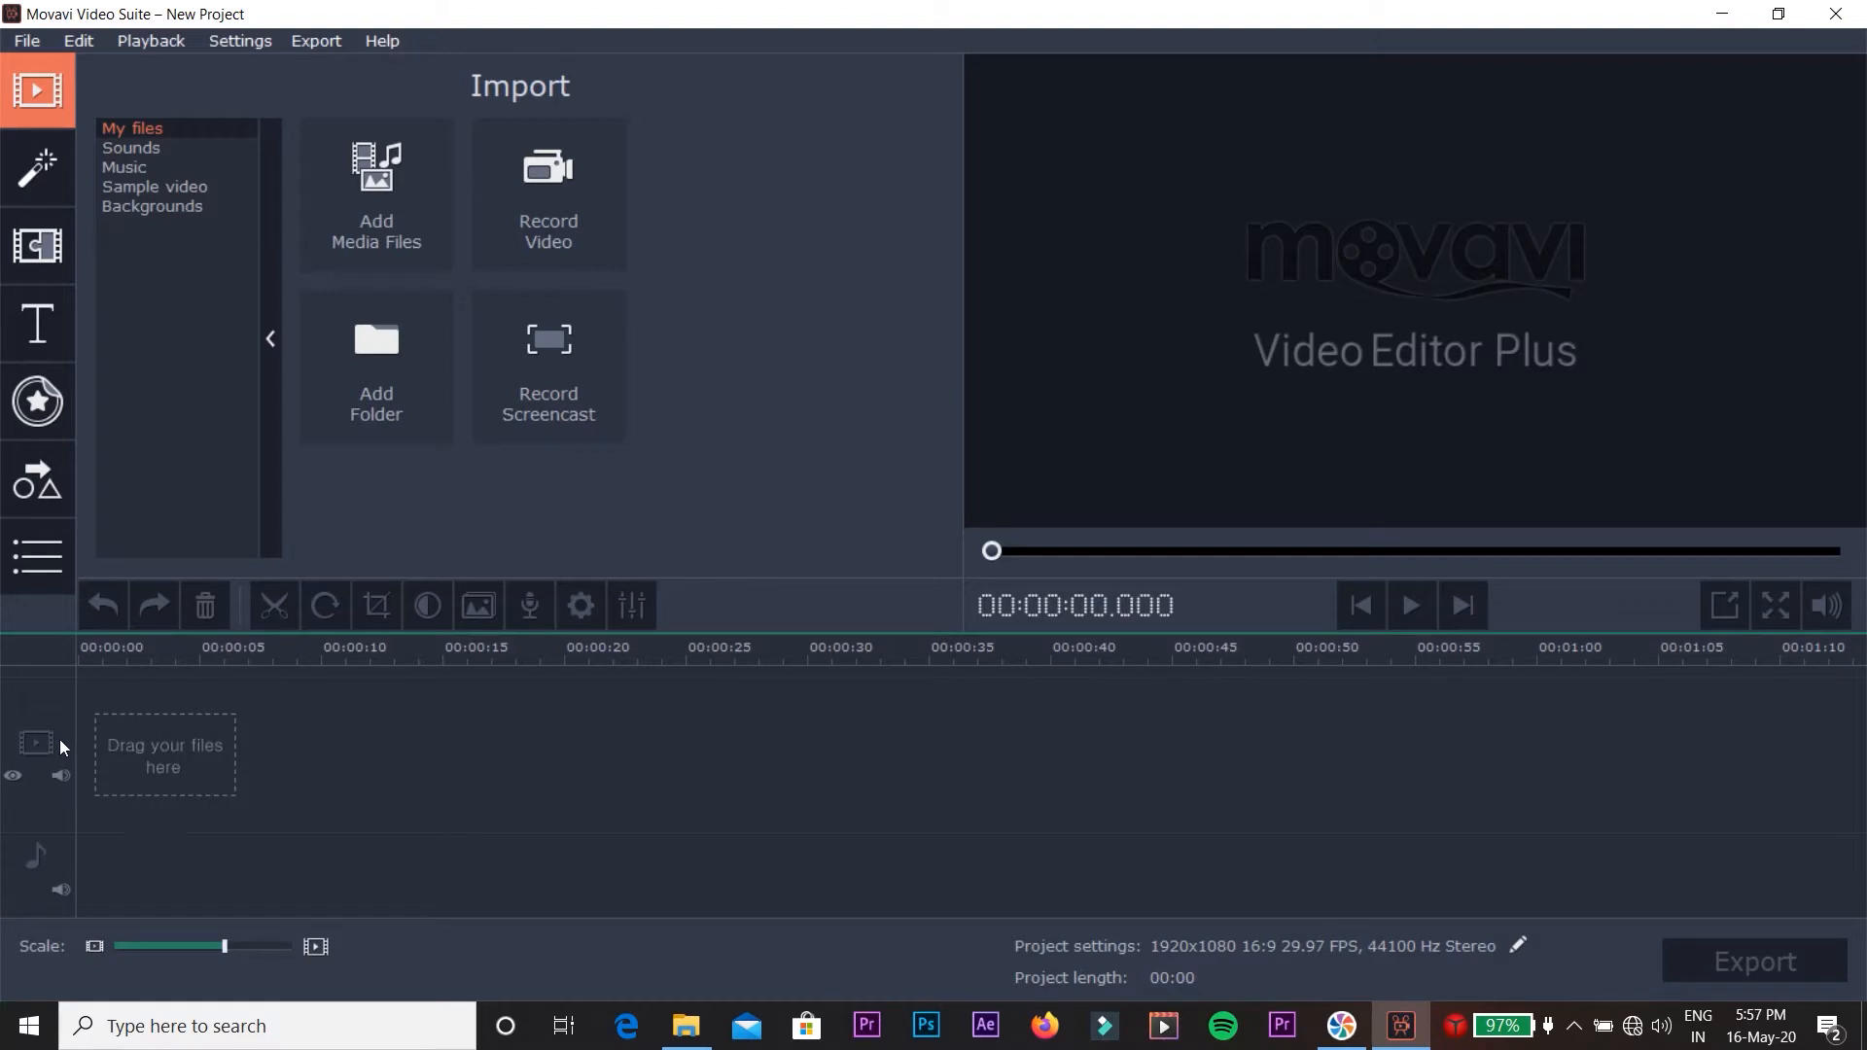
{"action": "left_click", "coordinate": [47, 852]}
{"action": "left_click", "coordinate": [1359, 270]}
{"action": "left_click", "coordinate": [38, 44]}
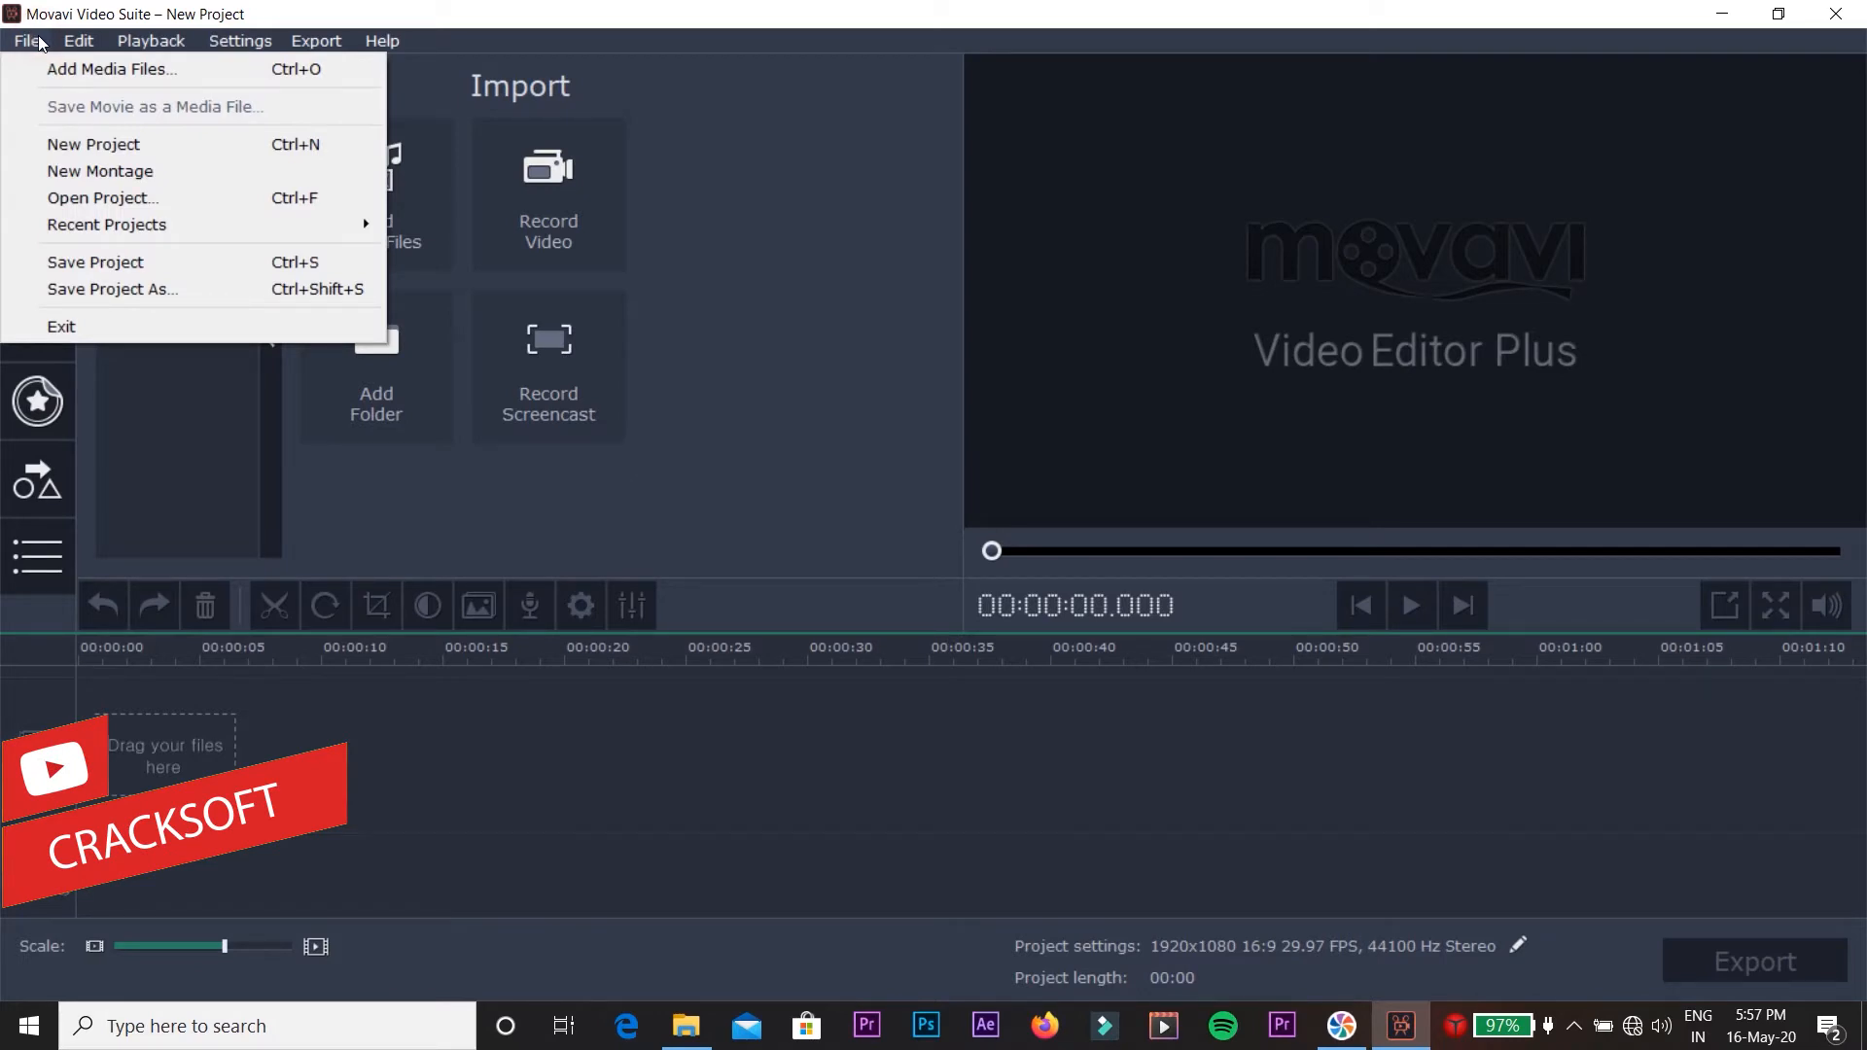
{"action": "mouse_move", "coordinate": [59, 49]}
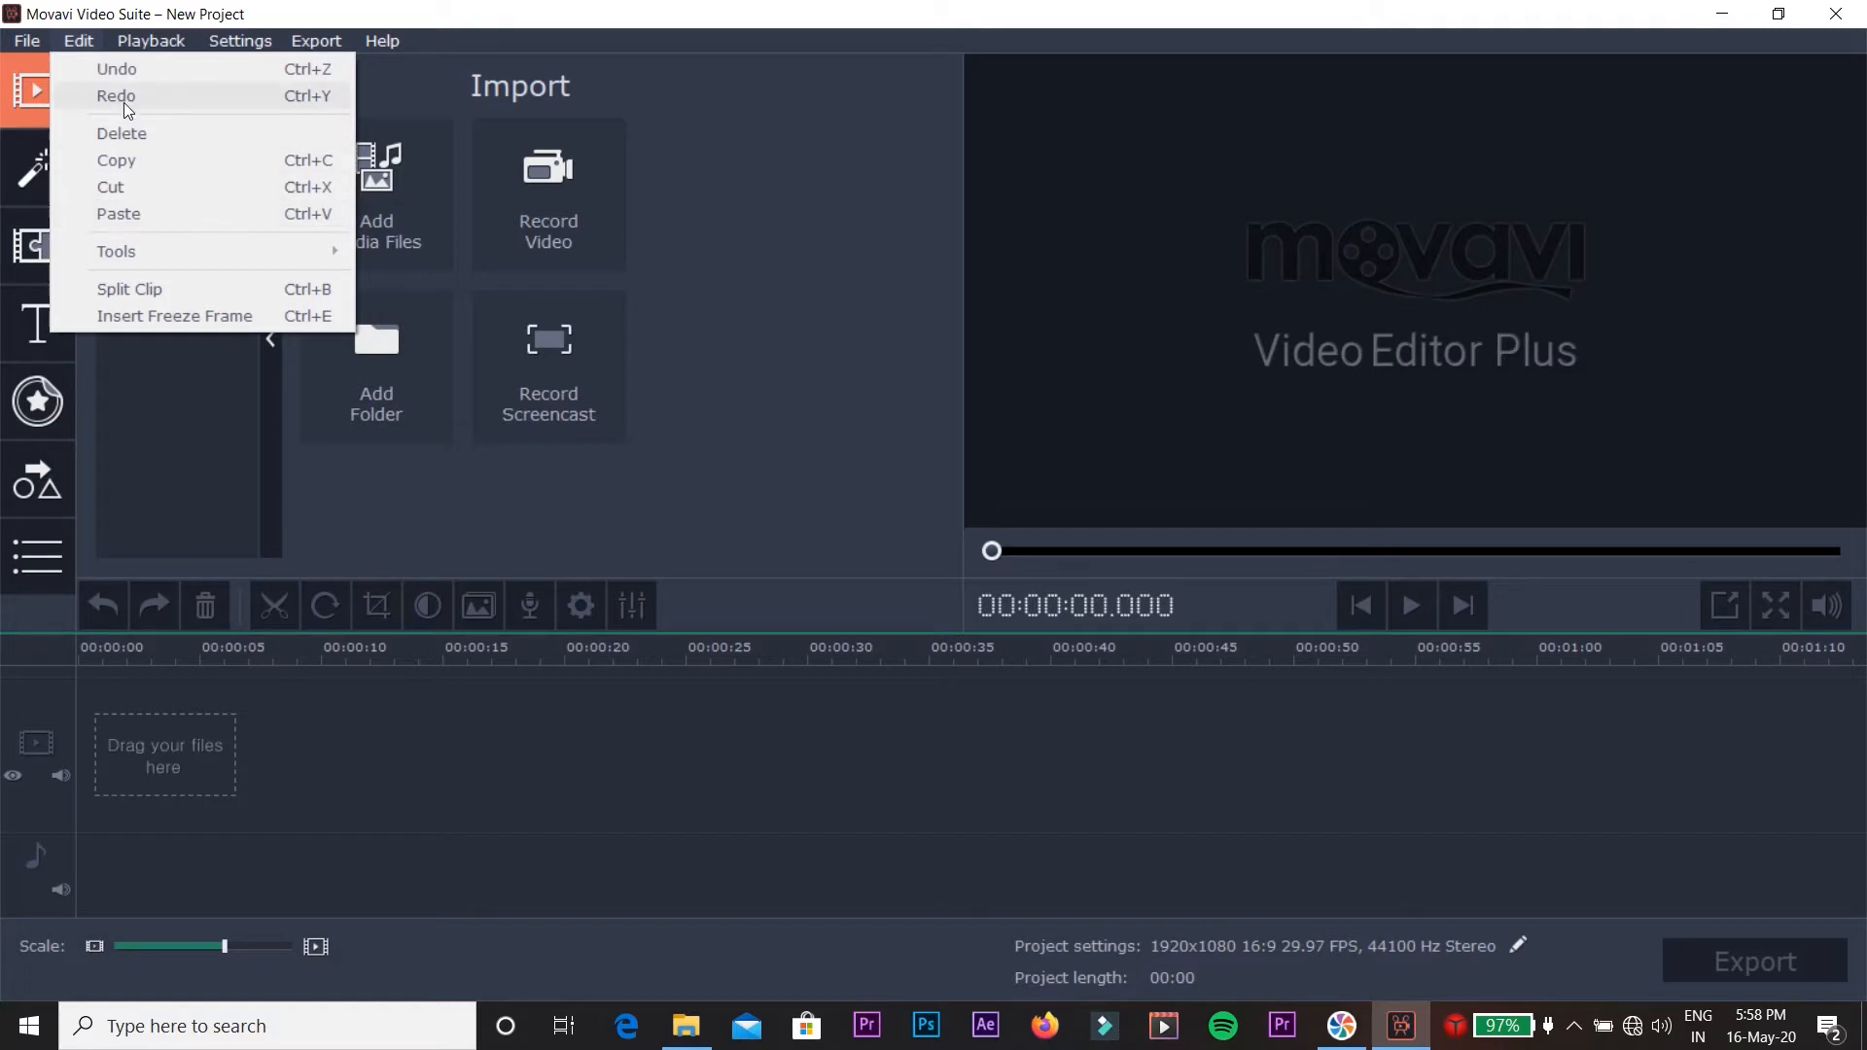
{"action": "mouse_move", "coordinate": [152, 50]}
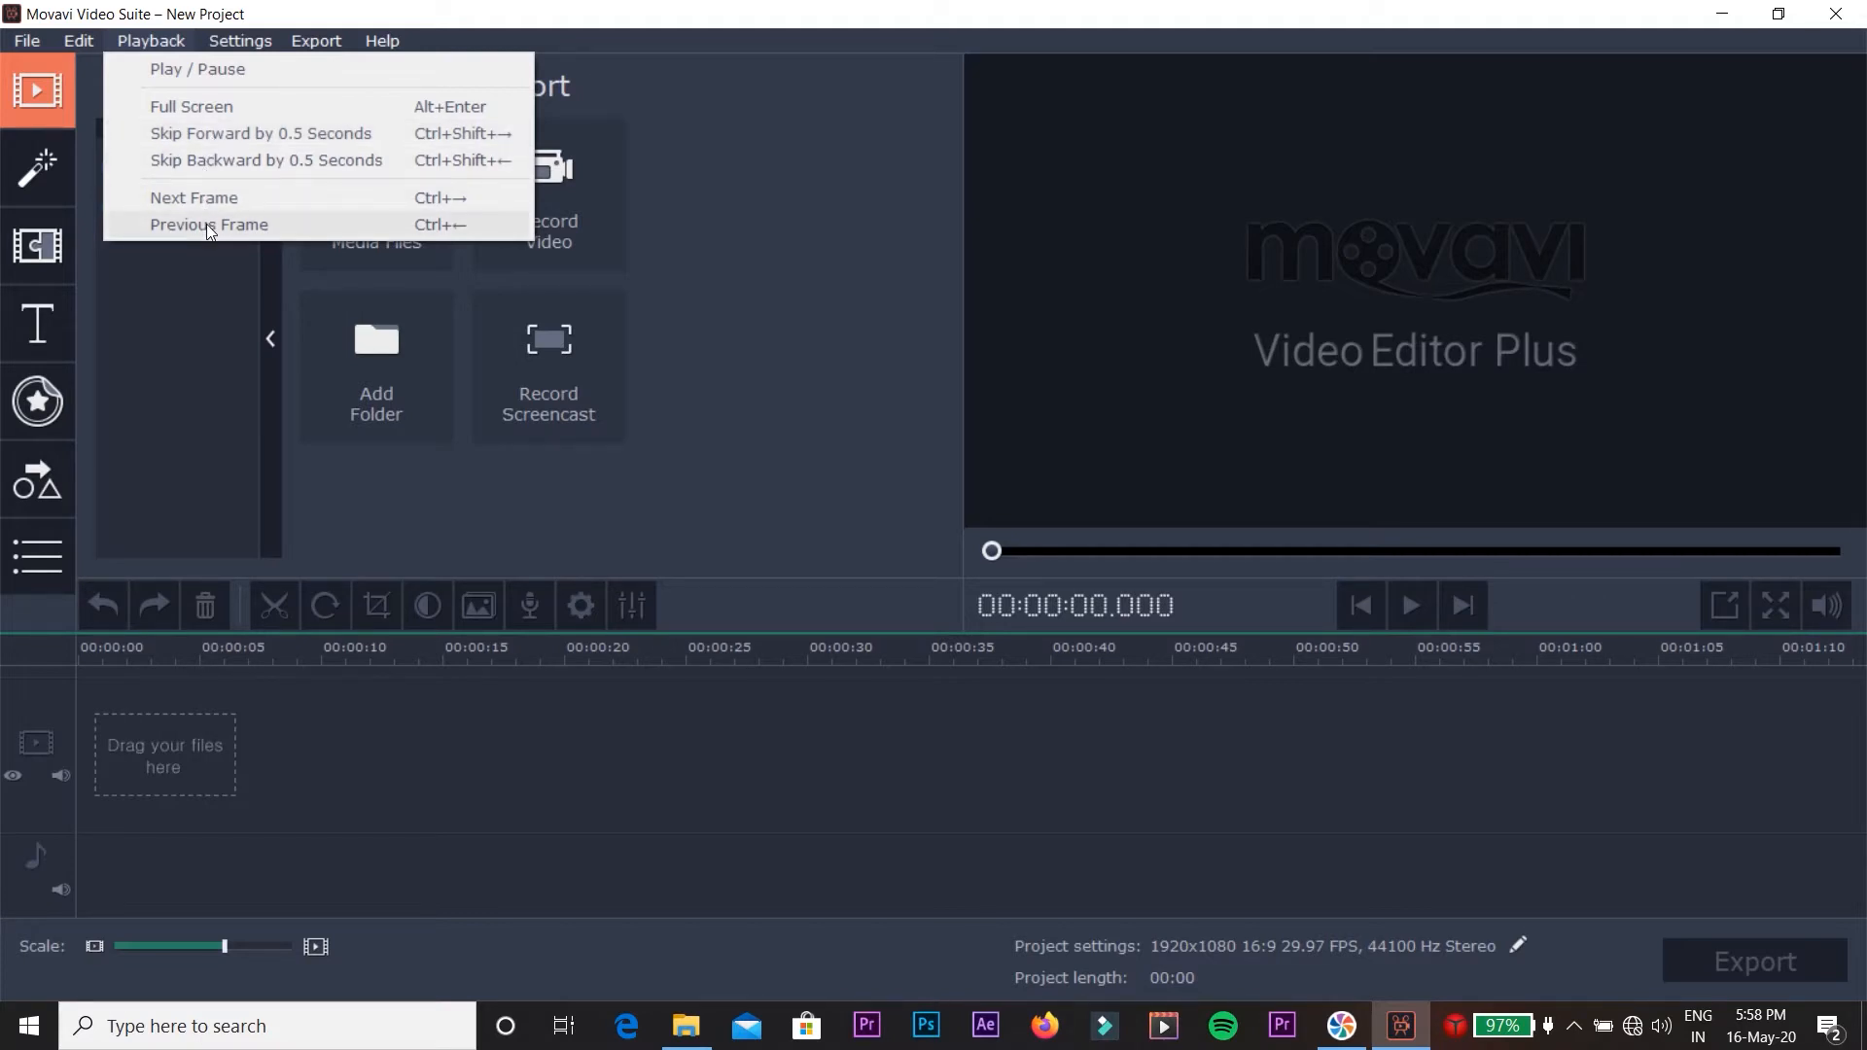
{"action": "mouse_move", "coordinate": [250, 51]}
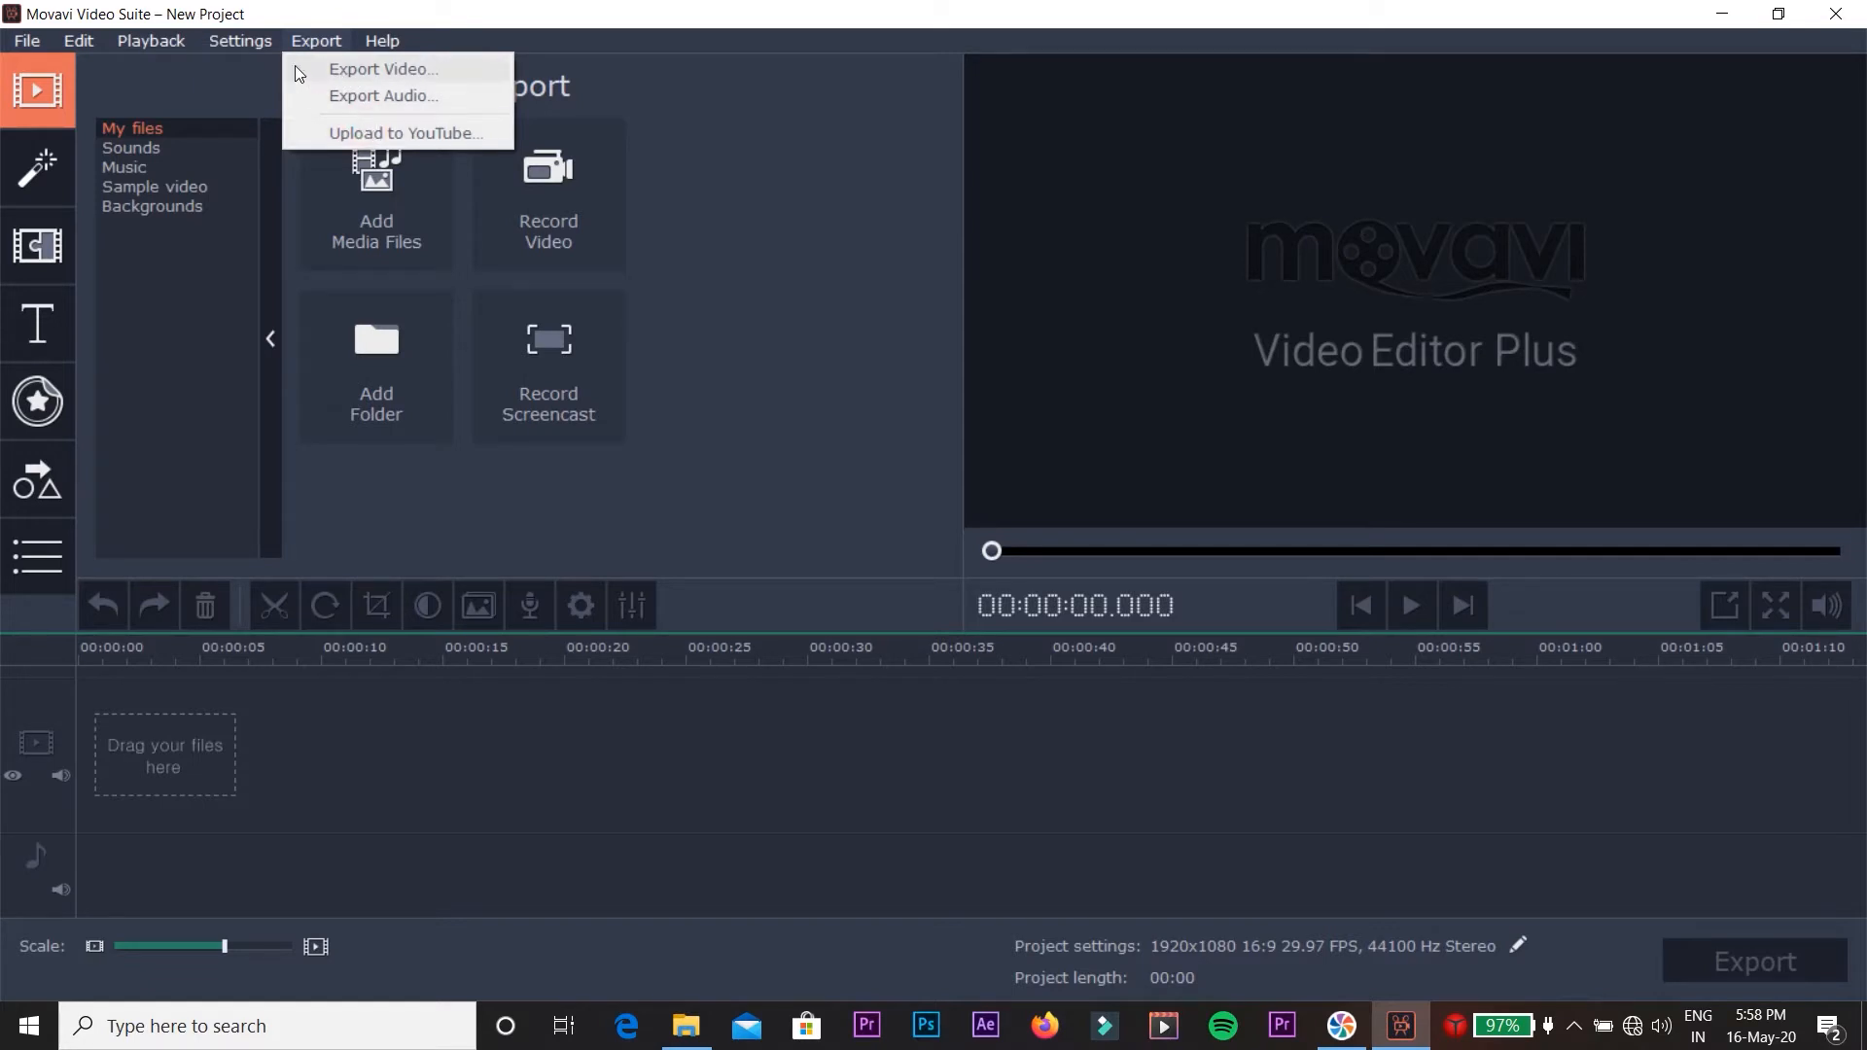
{"action": "left_click", "coordinate": [685, 189]}
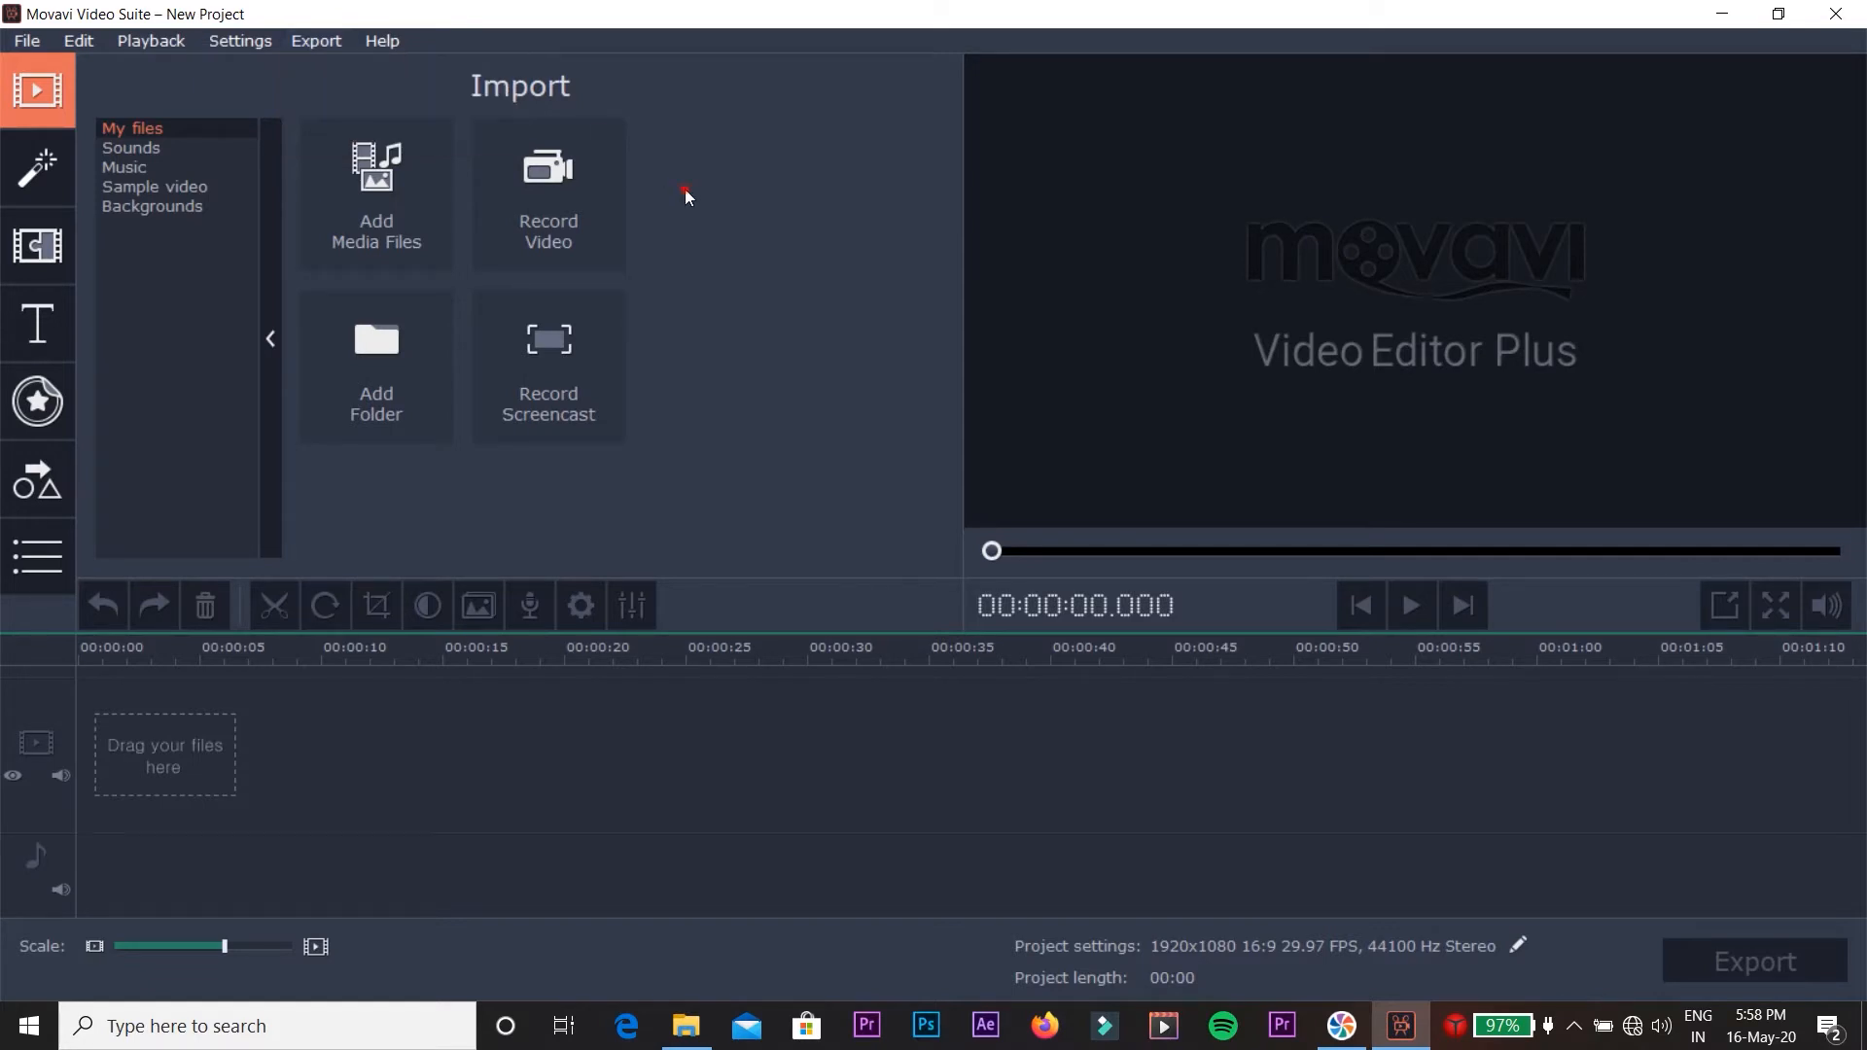
Review the general, file location, sharing and hardware acceleration preferences, and close the dialog with the settings as they are.
{"action": "left_click", "coordinate": [240, 40]}
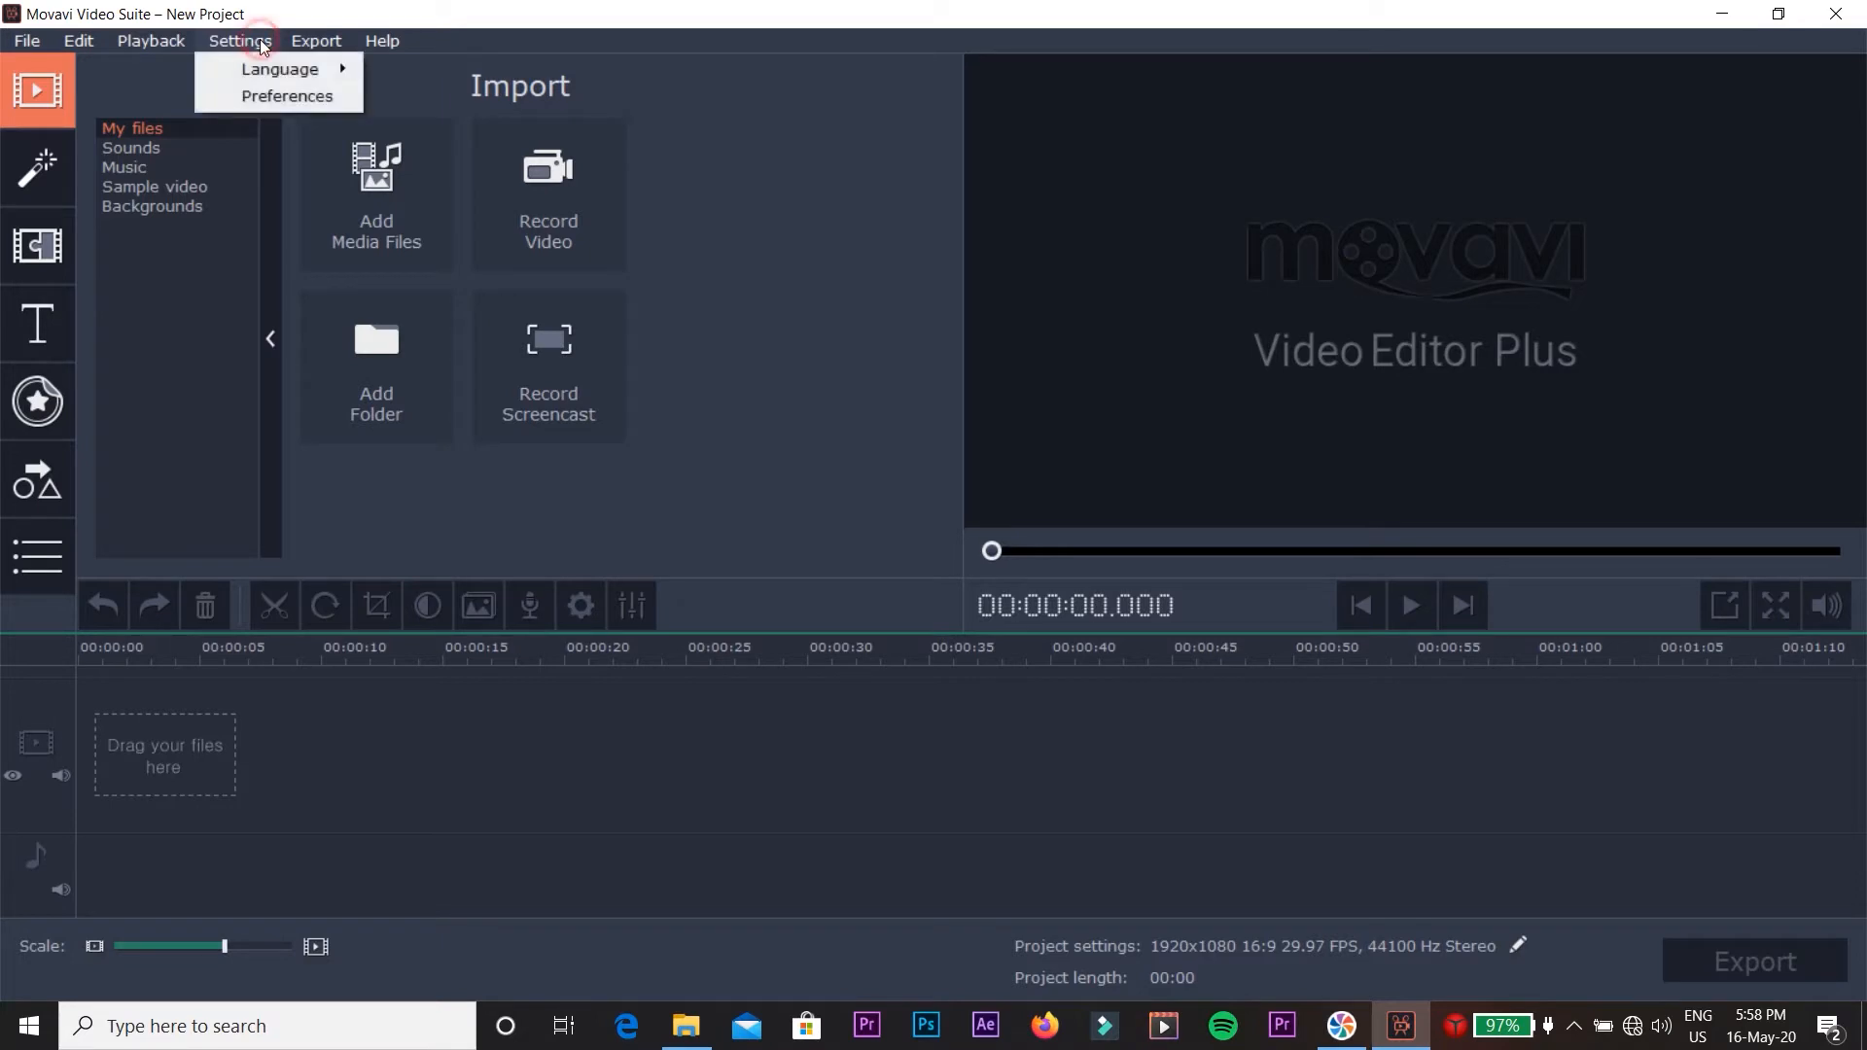
{"action": "left_click", "coordinate": [264, 97]}
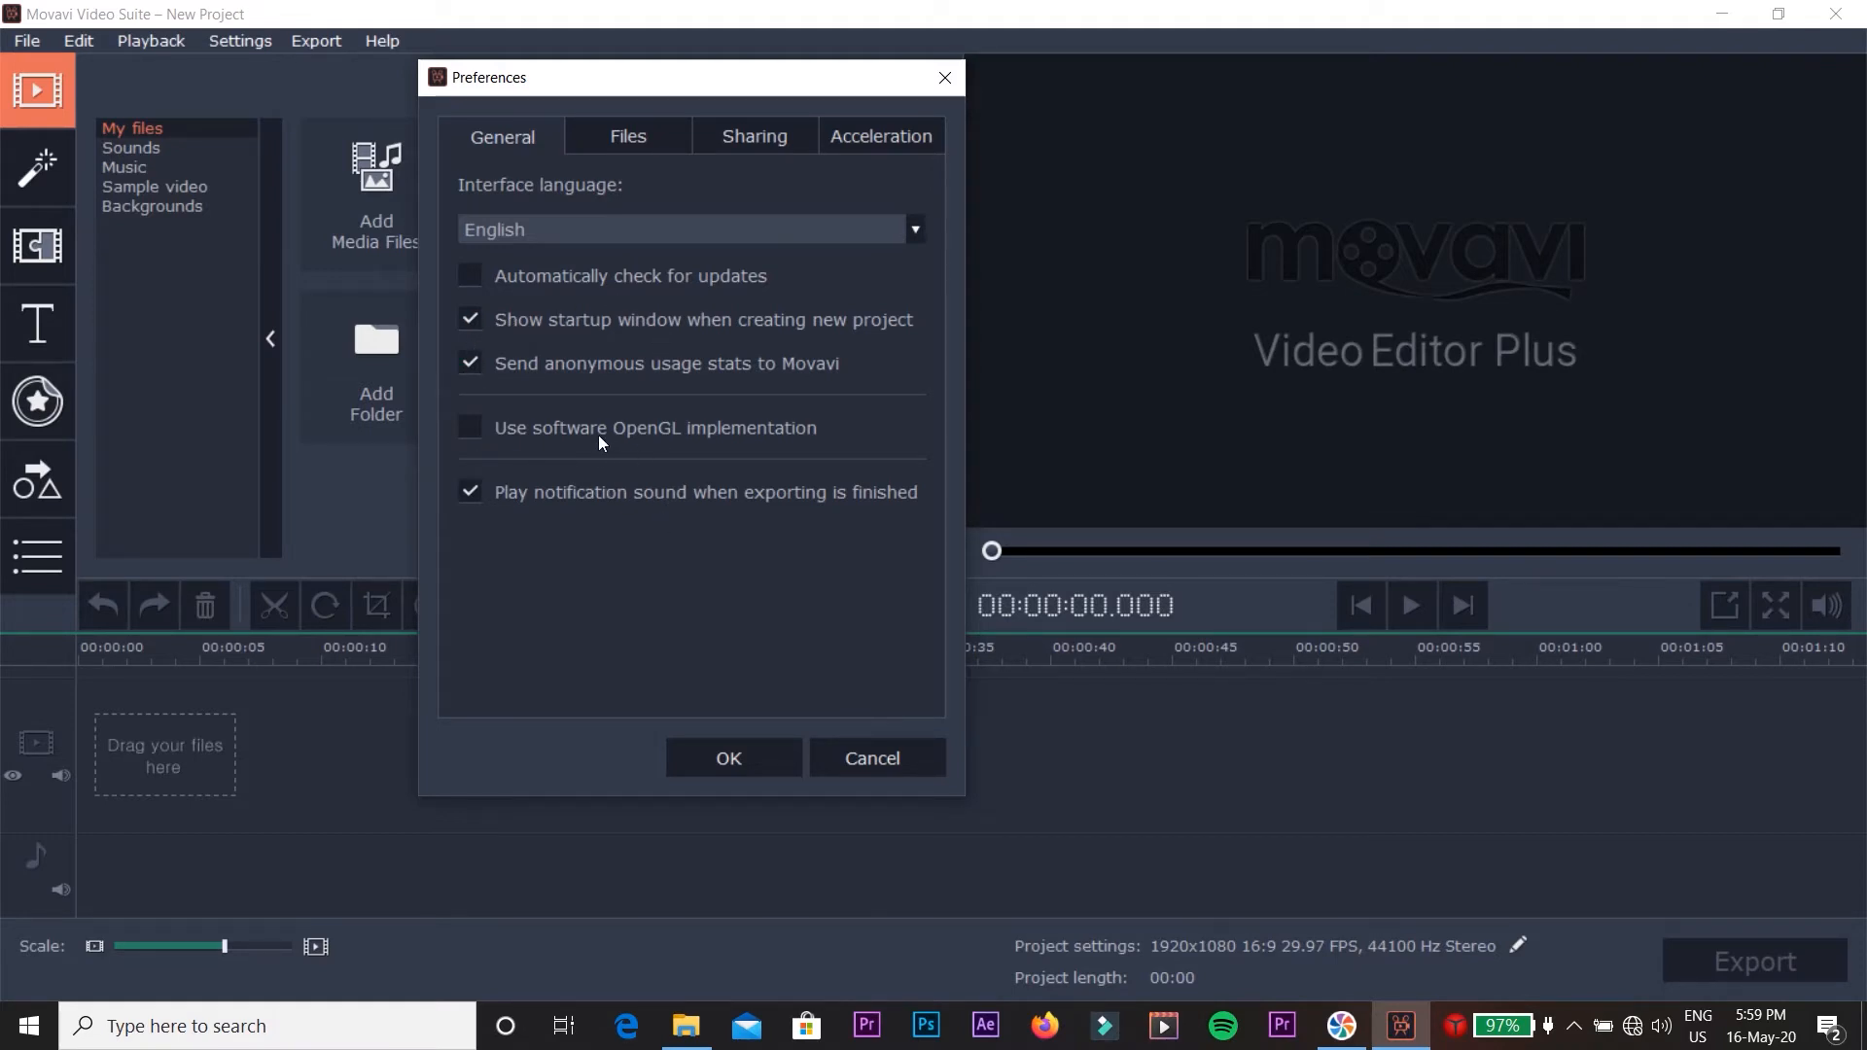
{"action": "left_click", "coordinate": [633, 152]}
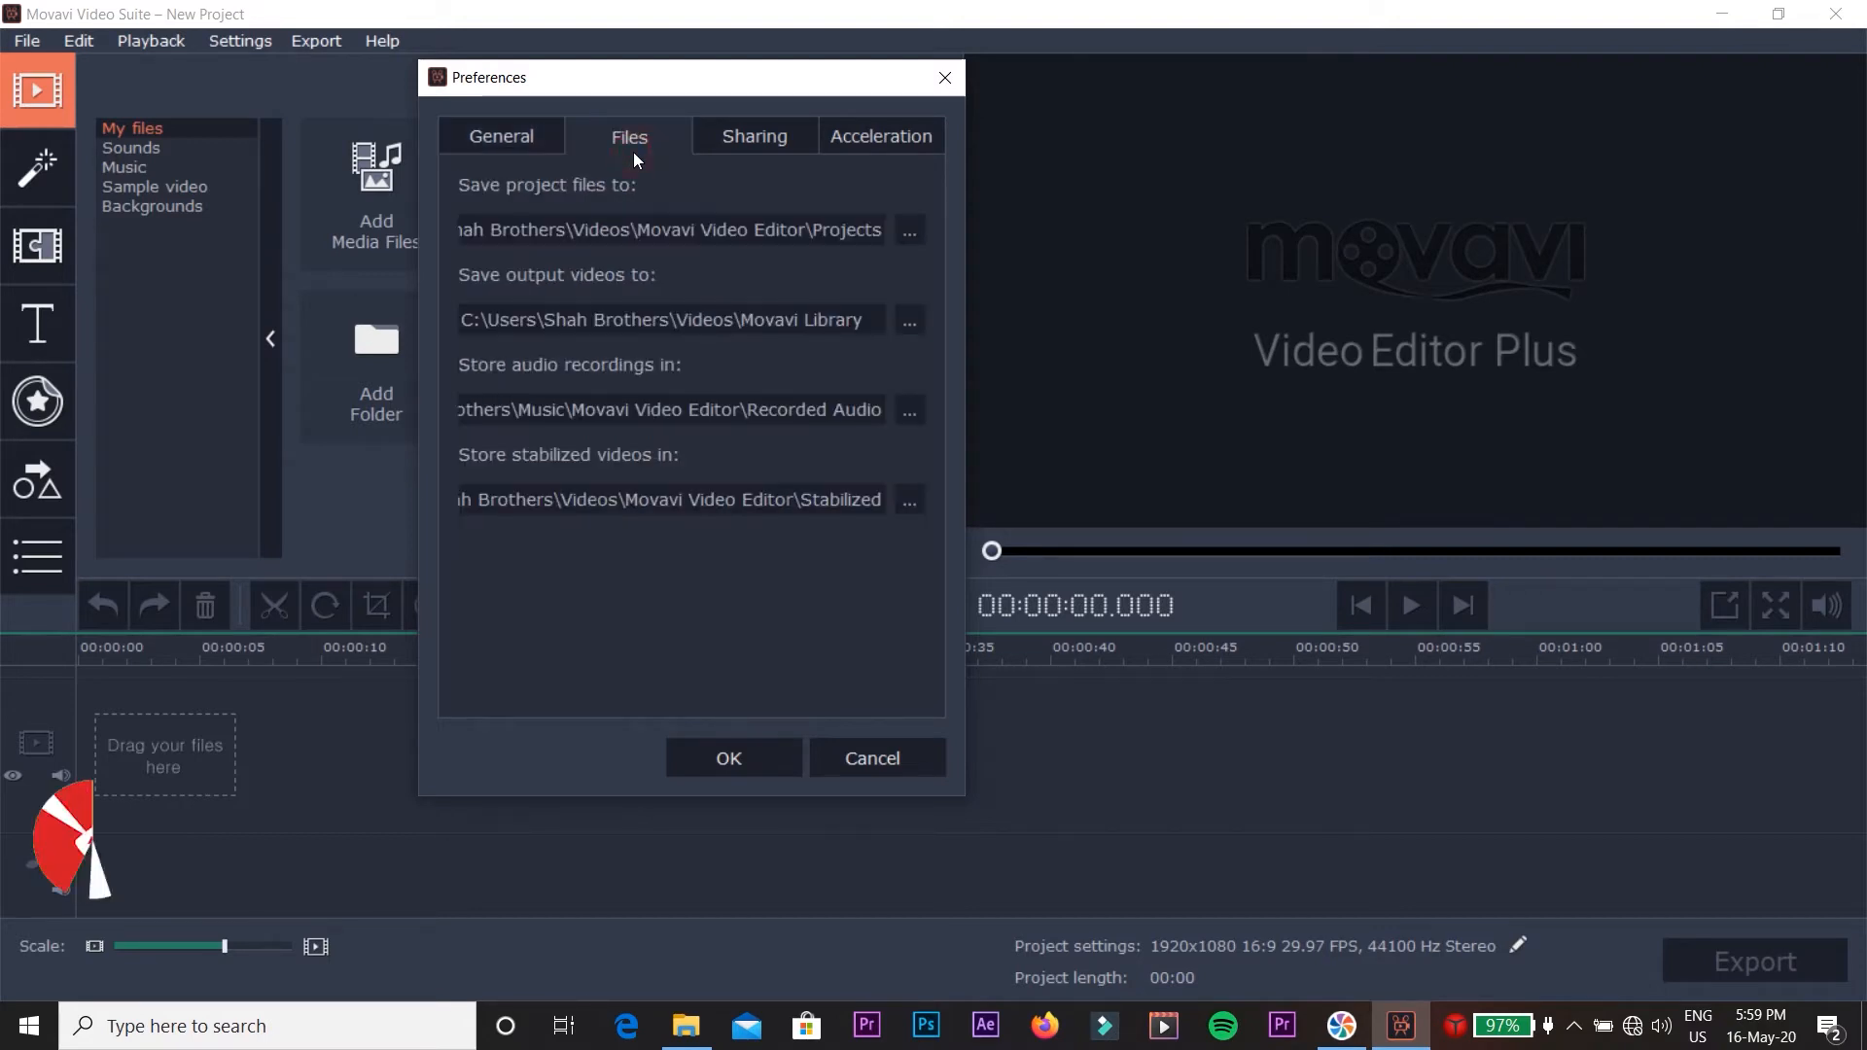
{"action": "left_click", "coordinate": [481, 191]}
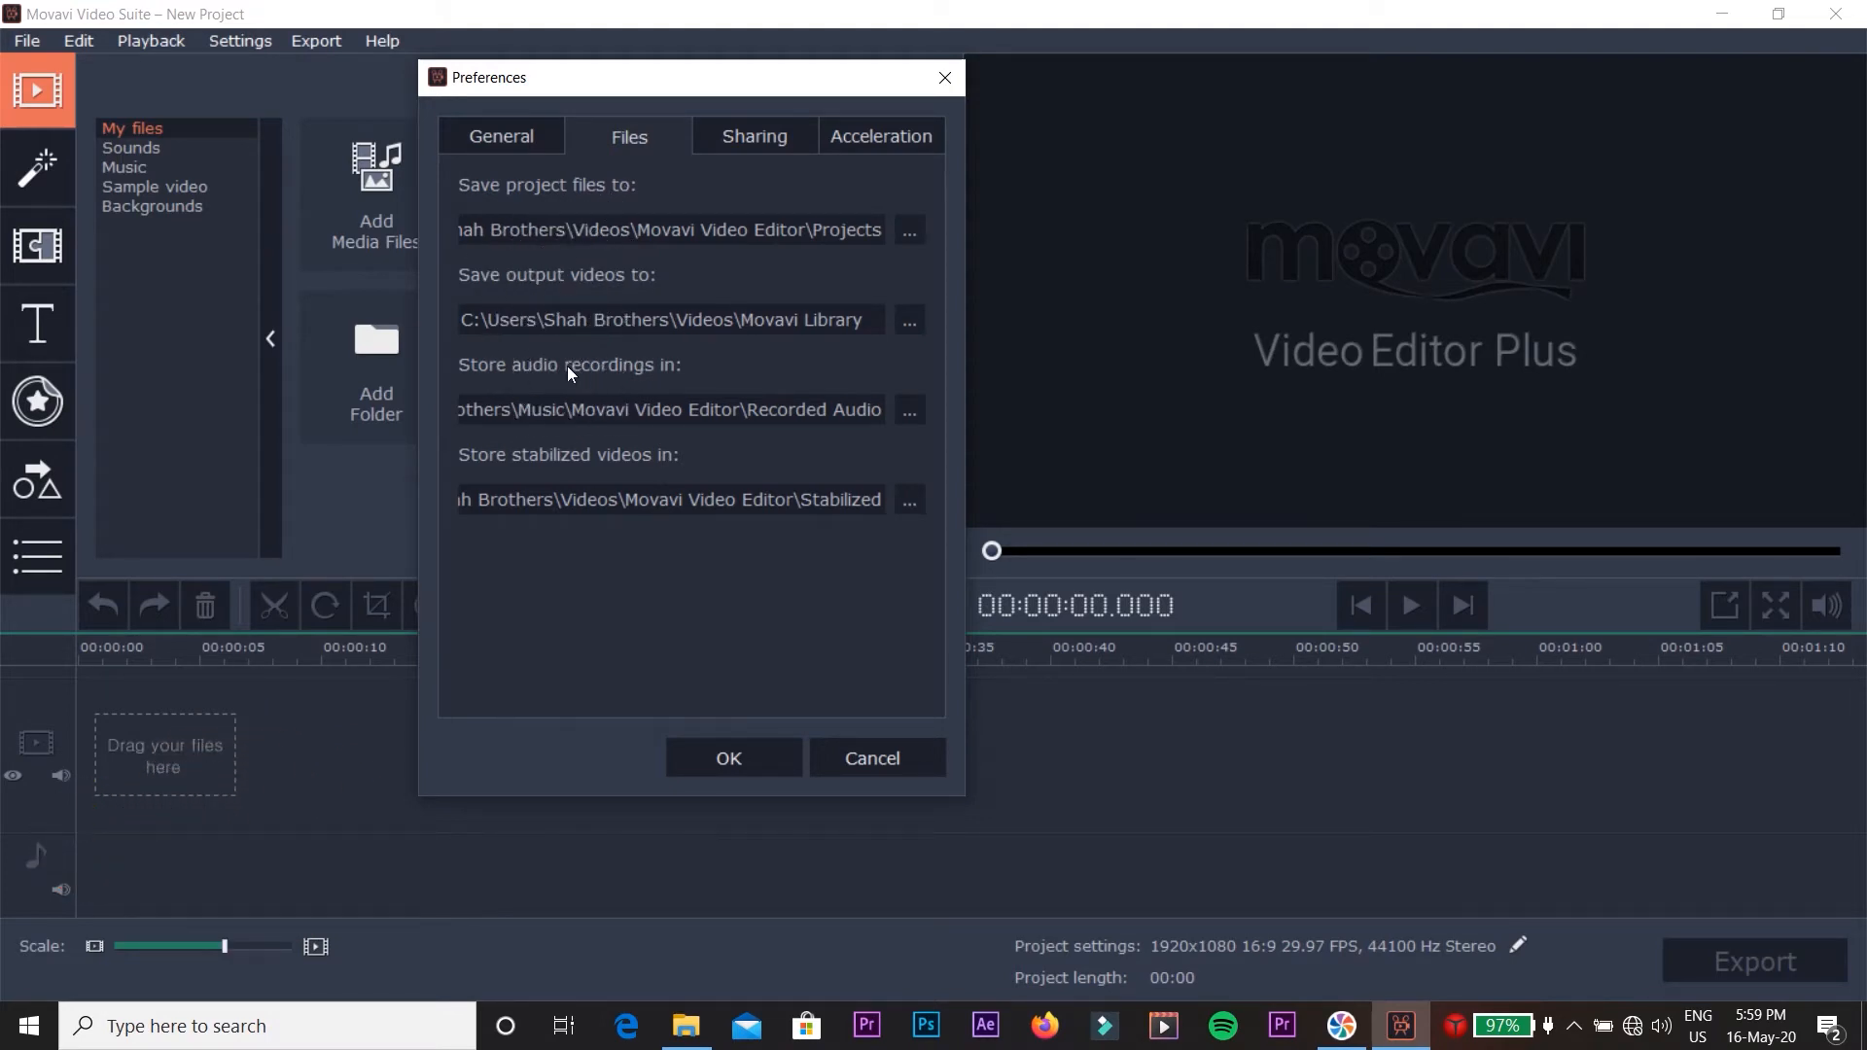
{"action": "left_click", "coordinate": [756, 148]}
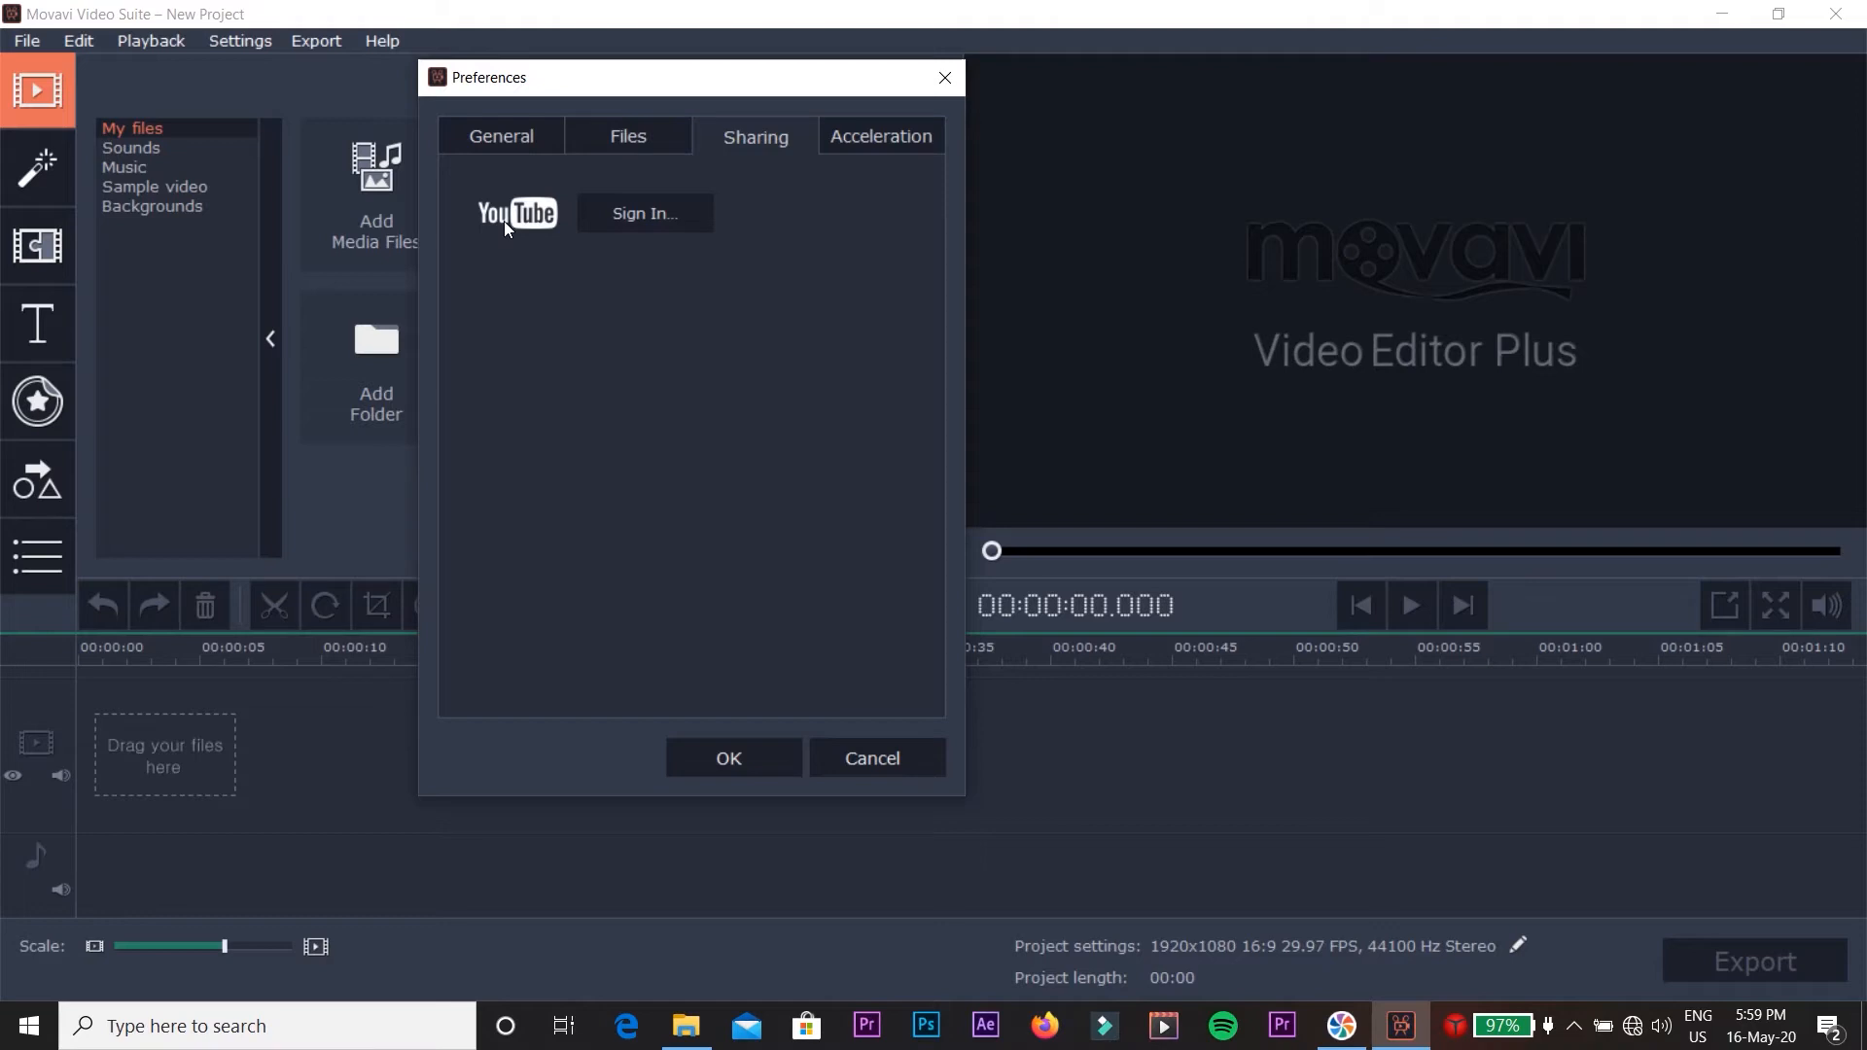
{"action": "left_click", "coordinate": [618, 225]}
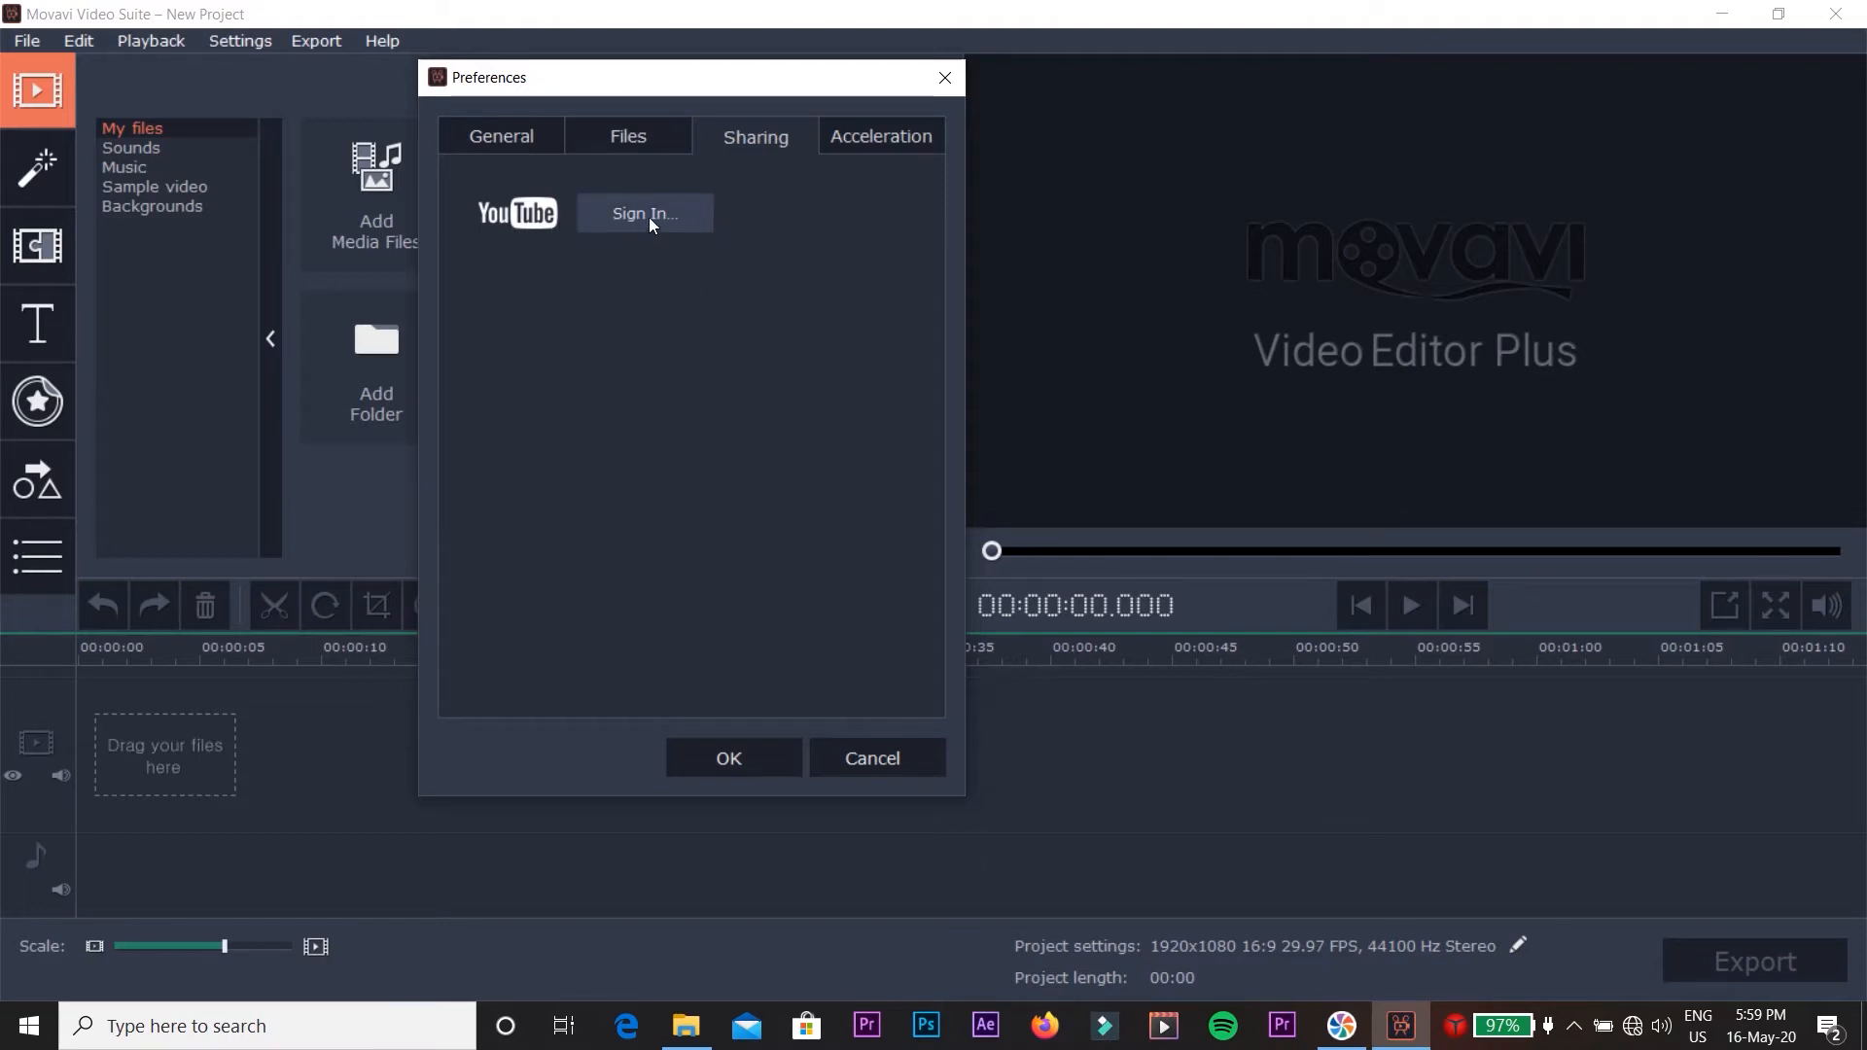
{"action": "left_click", "coordinate": [868, 146]}
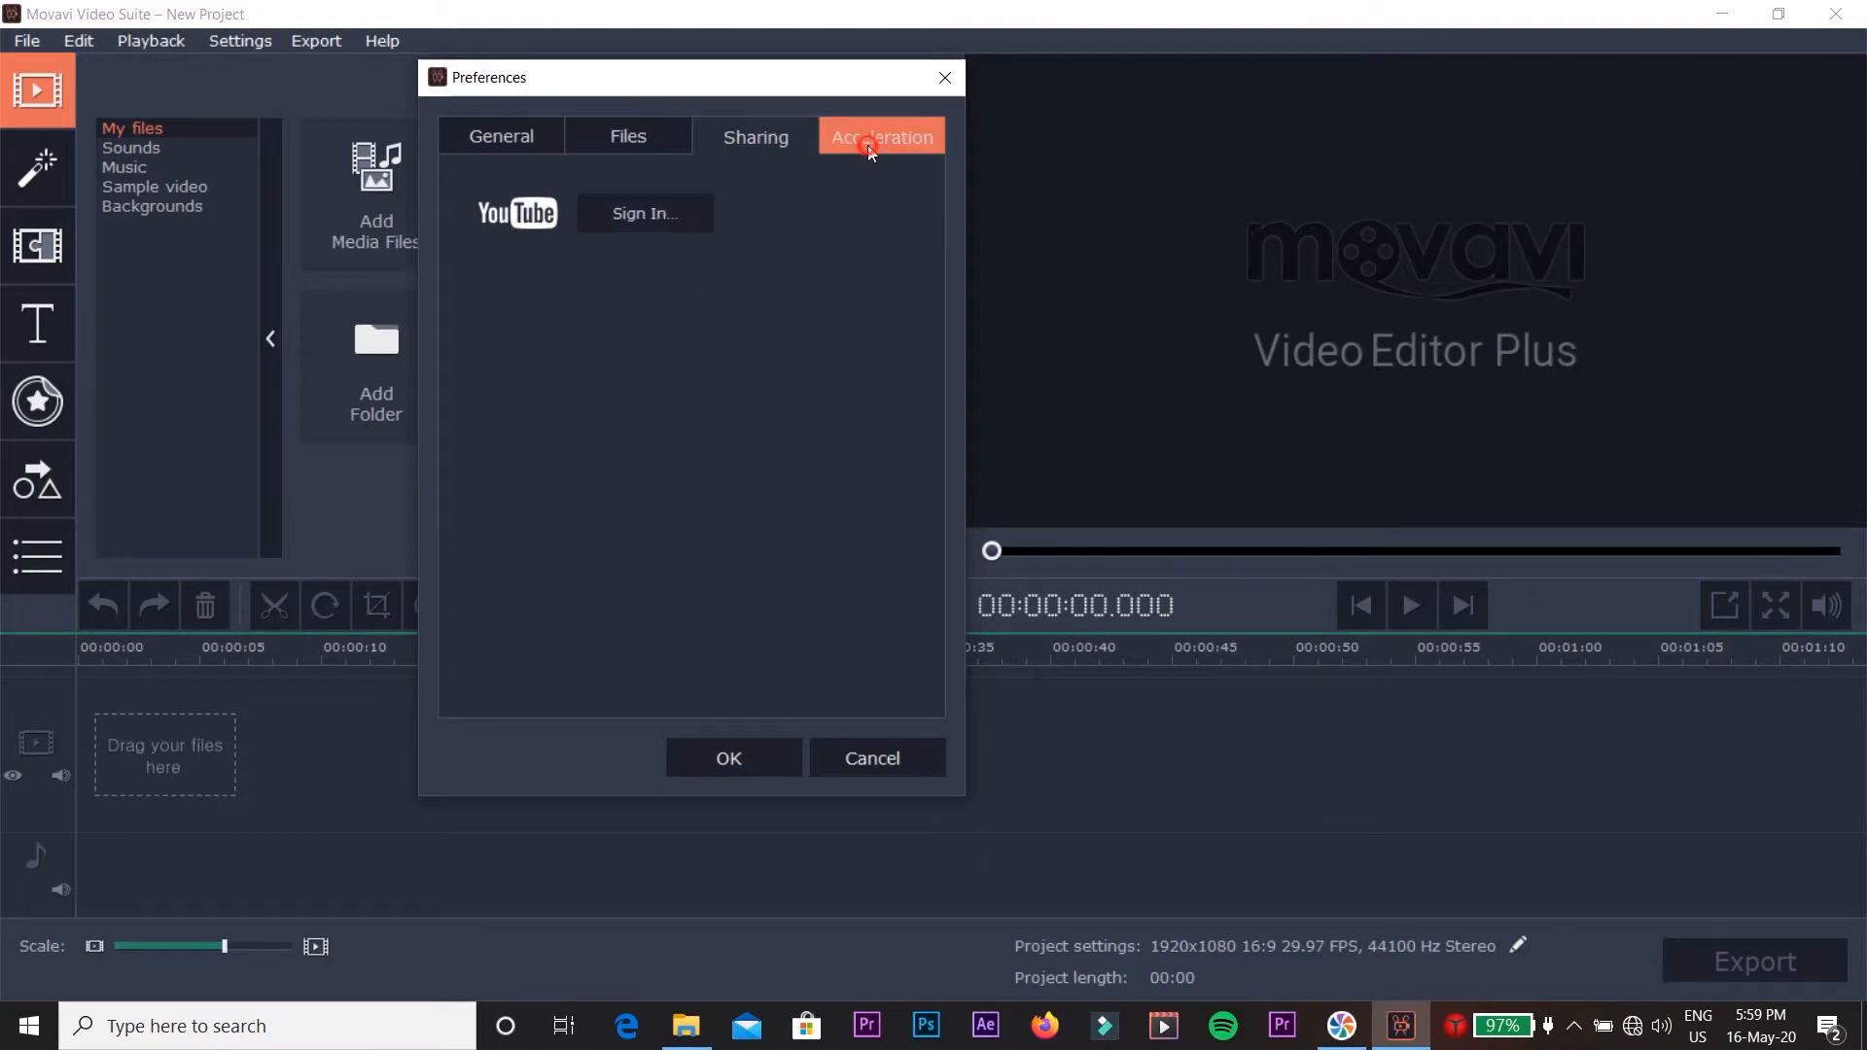
{"action": "left_click", "coordinate": [489, 195]}
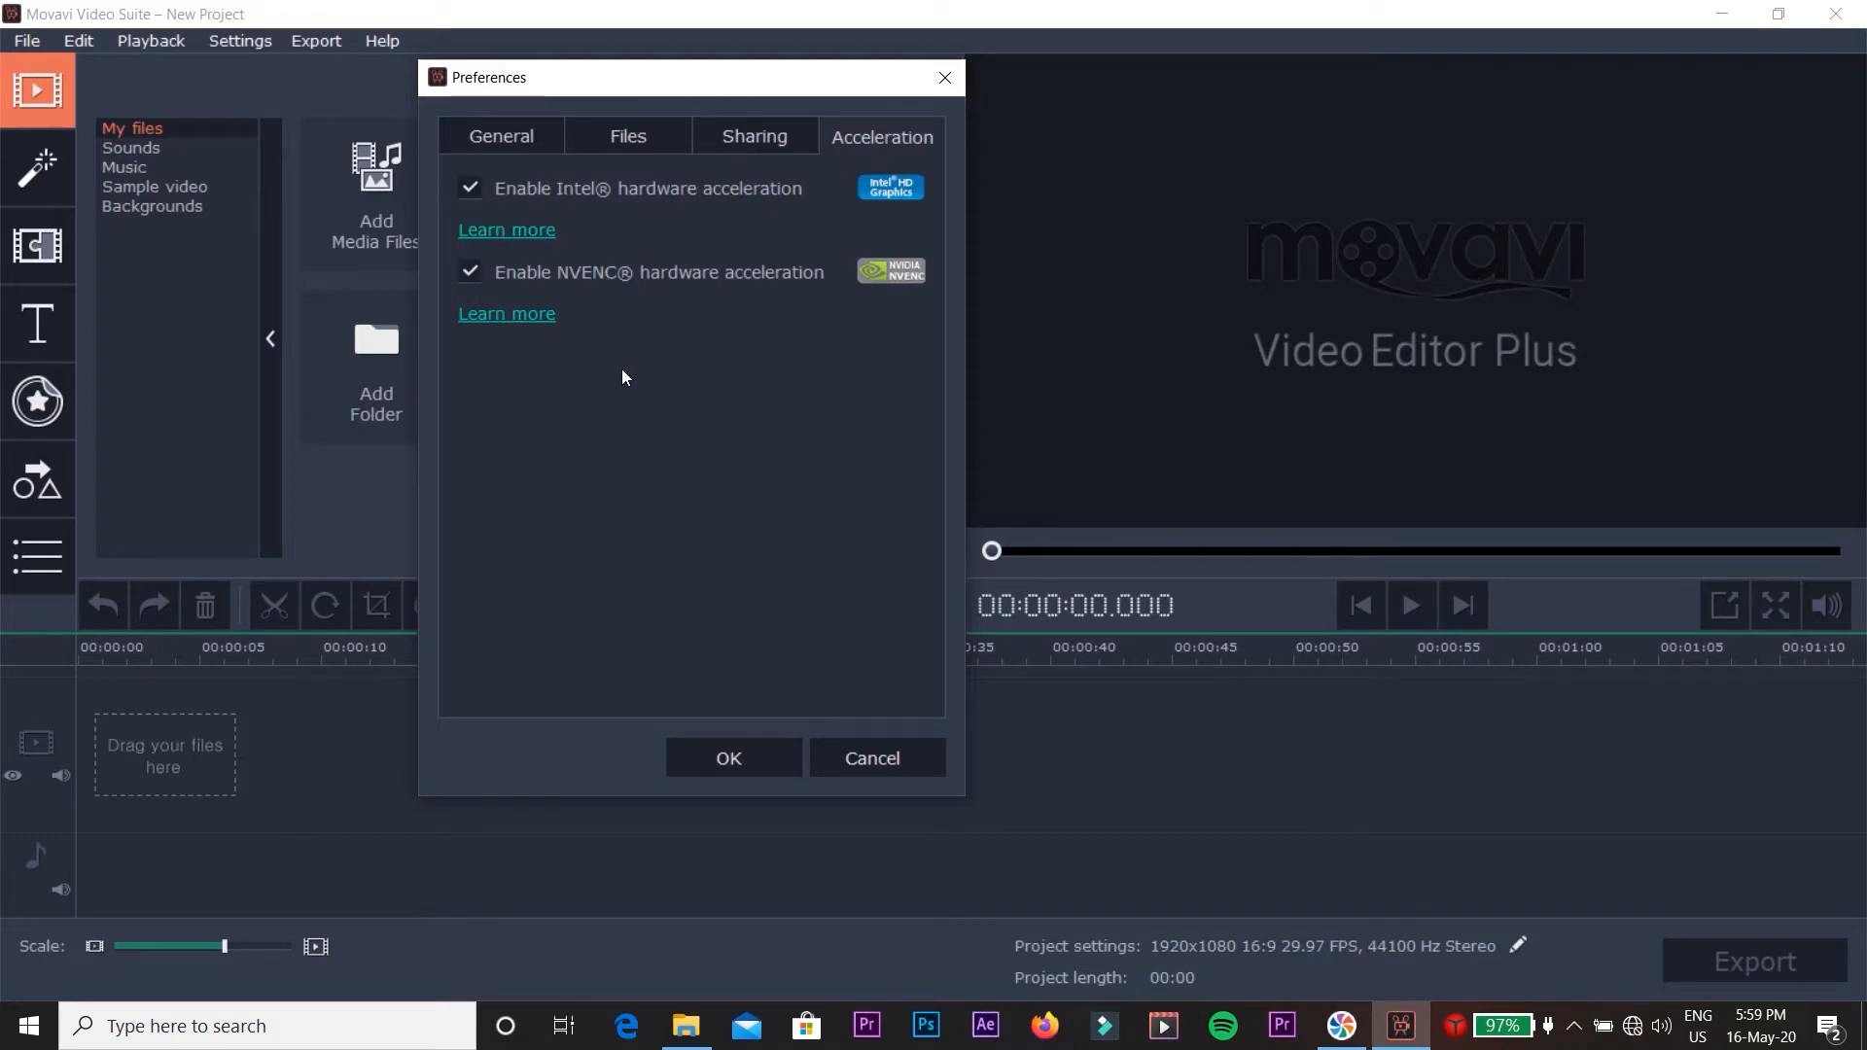
{"action": "left_click", "coordinate": [727, 757]}
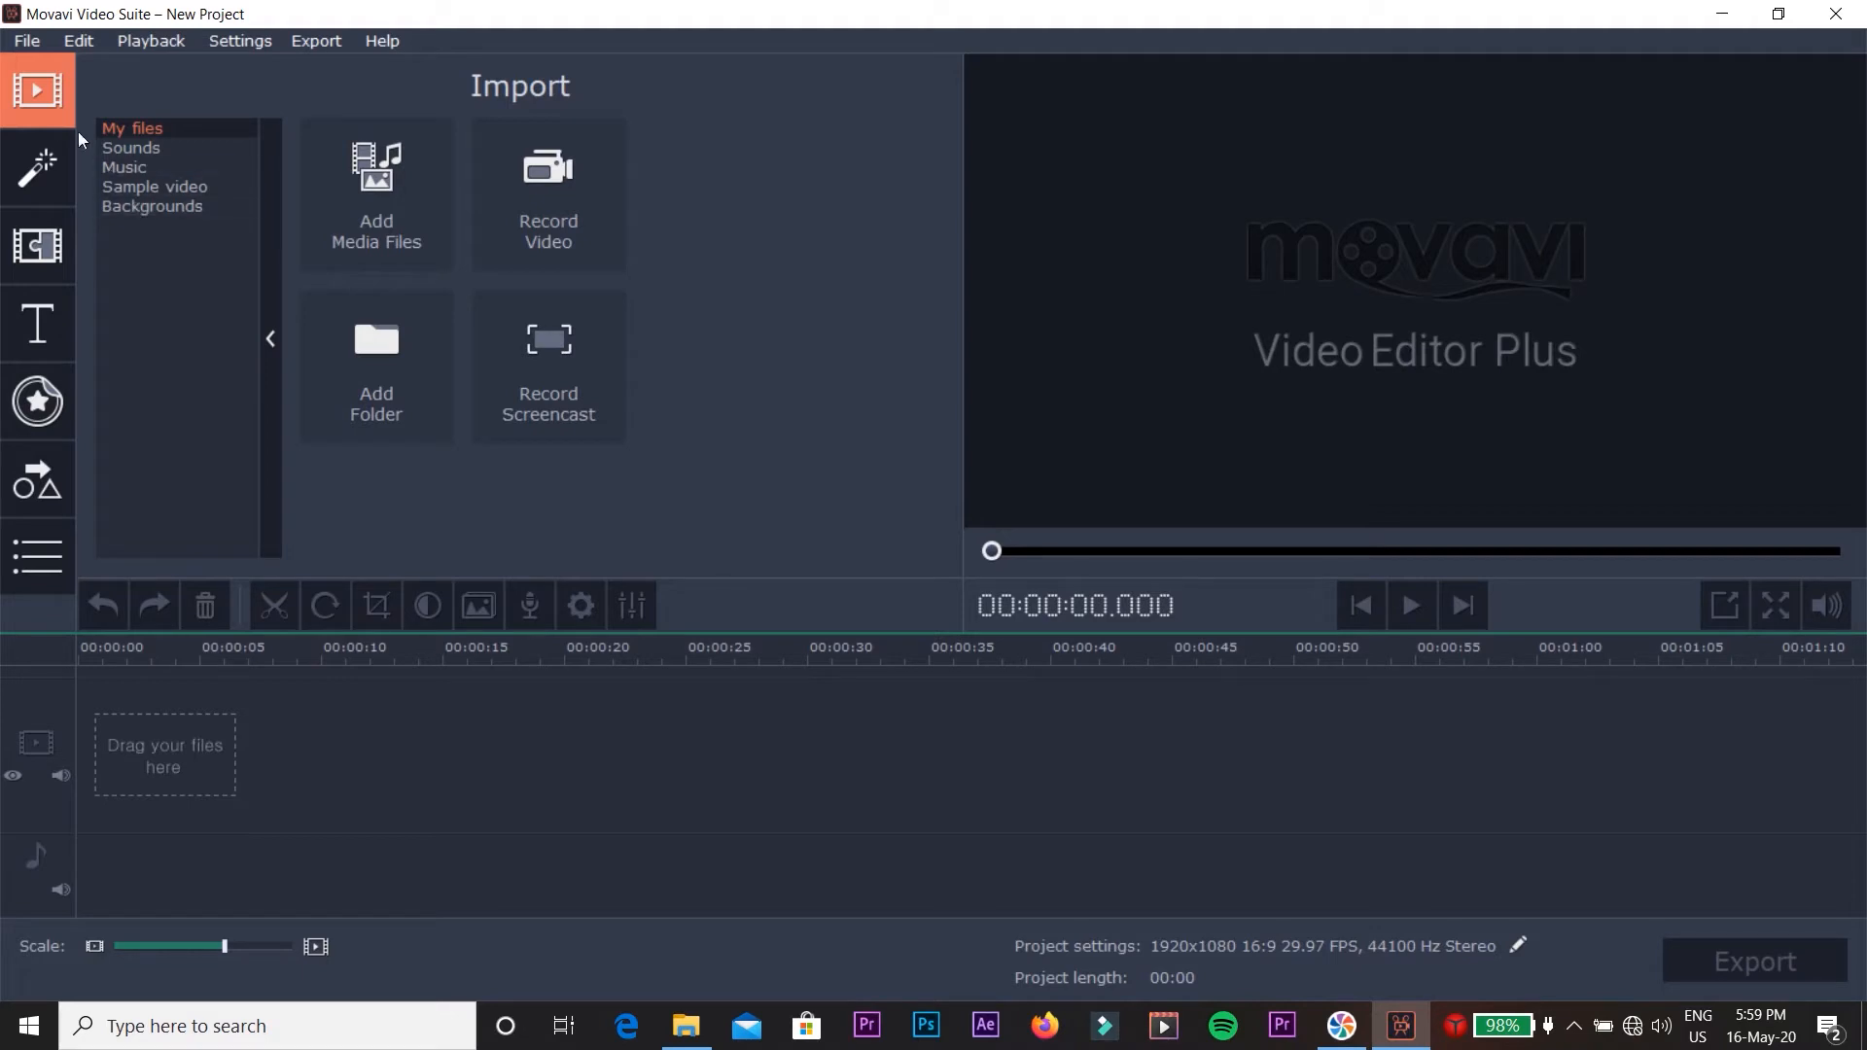
Import the video New File.mkv from the Videos folder into the project.
{"action": "left_click", "coordinate": [32, 39]}
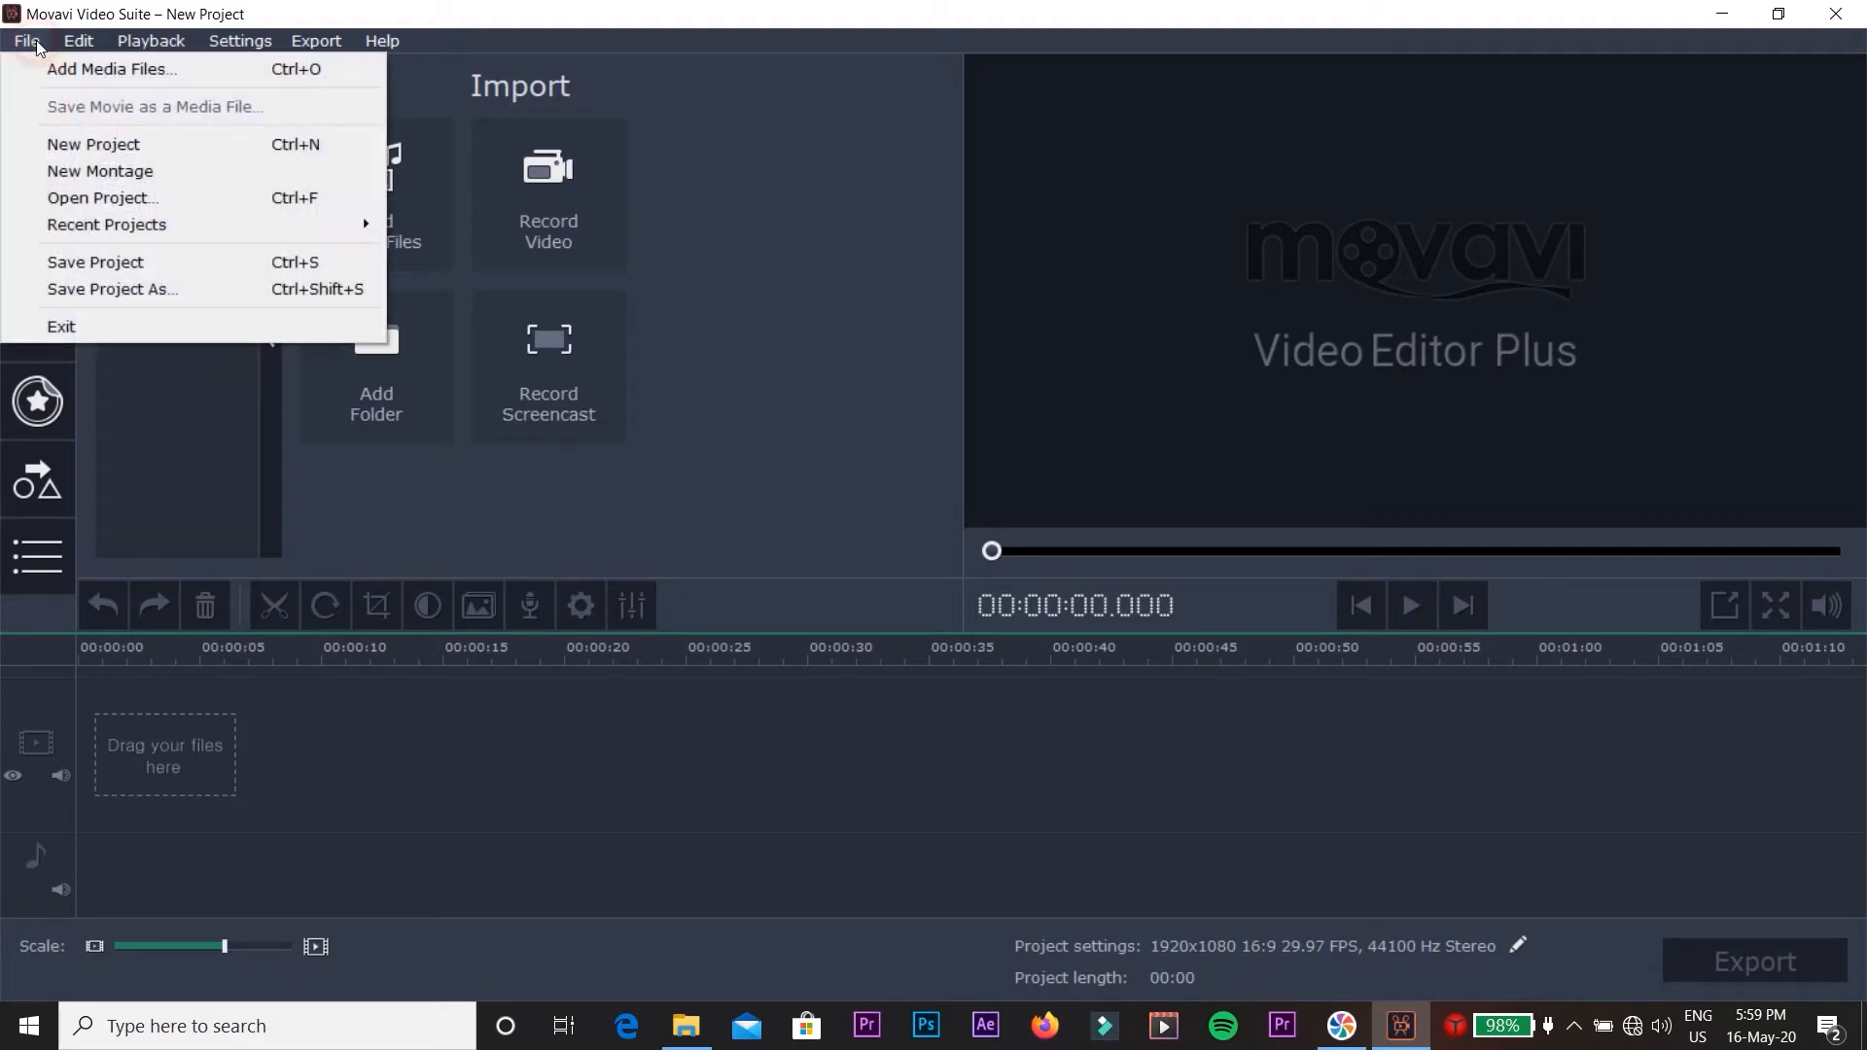
{"action": "left_click", "coordinate": [59, 75]}
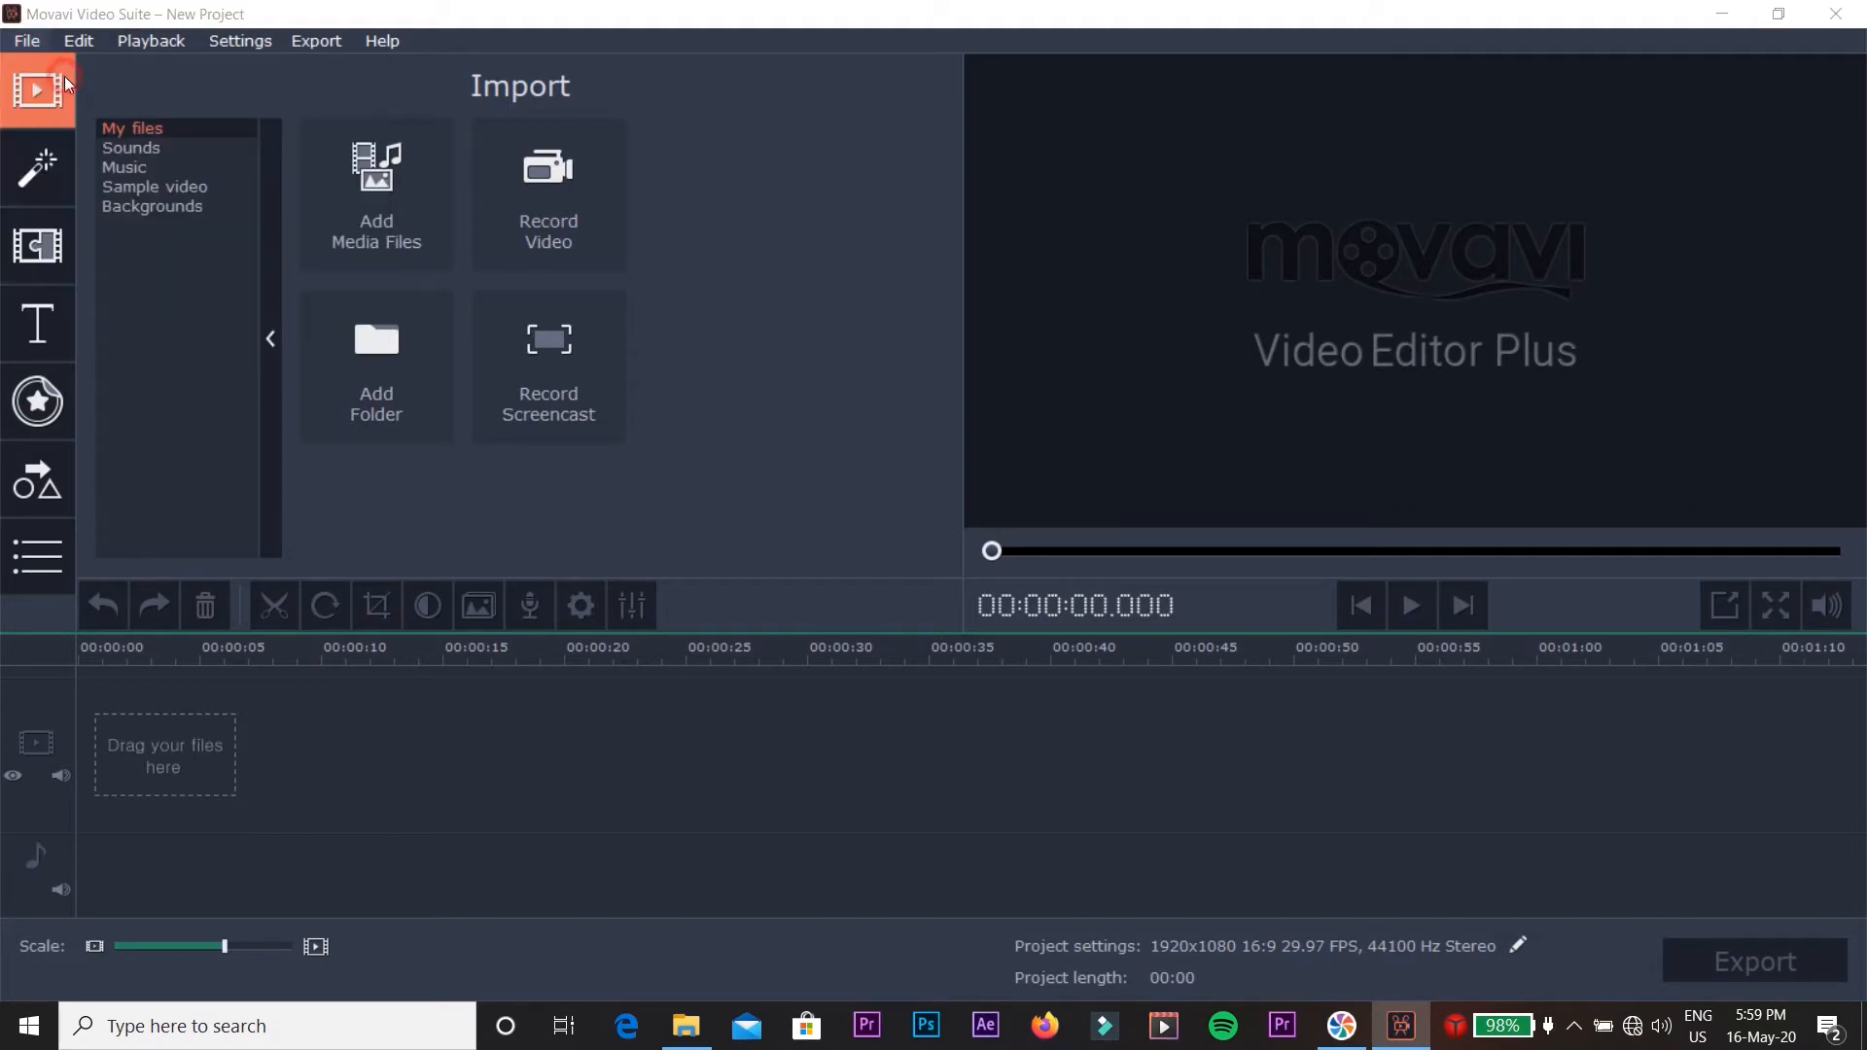
{"action": "left_click", "coordinate": [424, 394]}
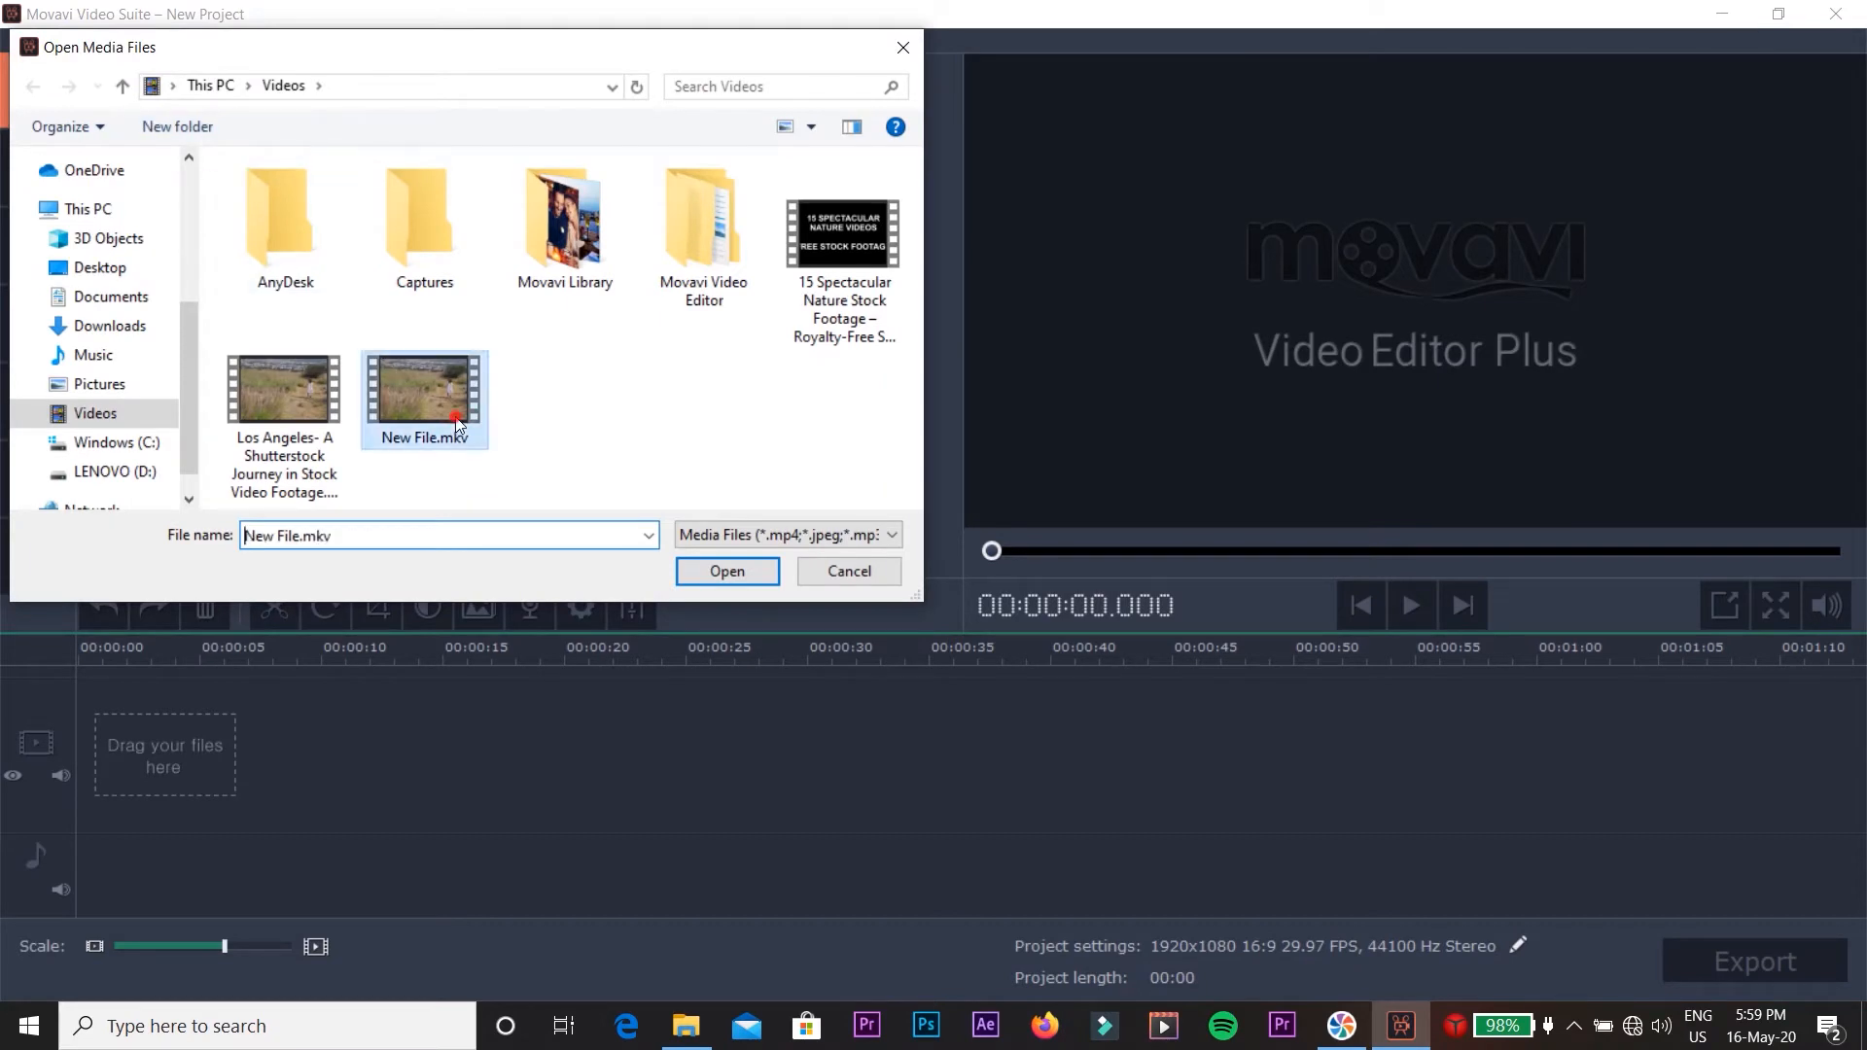
{"action": "left_click", "coordinate": [728, 572]}
Import five couple and Christmas photos from the Pictures folder and place them ahead of New File.mkv on the video track.
{"action": "left_click", "coordinate": [27, 40]}
{"action": "left_click", "coordinate": [58, 76]}
{"action": "left_click", "coordinate": [99, 384]}
{"action": "left_click", "coordinate": [692, 423]}
{"action": "scroll", "coordinate": [602, 374], "scroll_direction": "up", "scroll_amount": 1}
{"action": "left_click", "coordinate": [284, 423], "text": "ctrl"}
{"action": "left_click", "coordinate": [829, 423], "text": "ctrl"}
{"action": "left_click", "coordinate": [284, 229], "text": "ctrl"}
{"action": "left_click", "coordinate": [728, 572]}
{"action": "left_click_drag", "start_coordinate": [193, 732], "coordinate": [370, 738]}
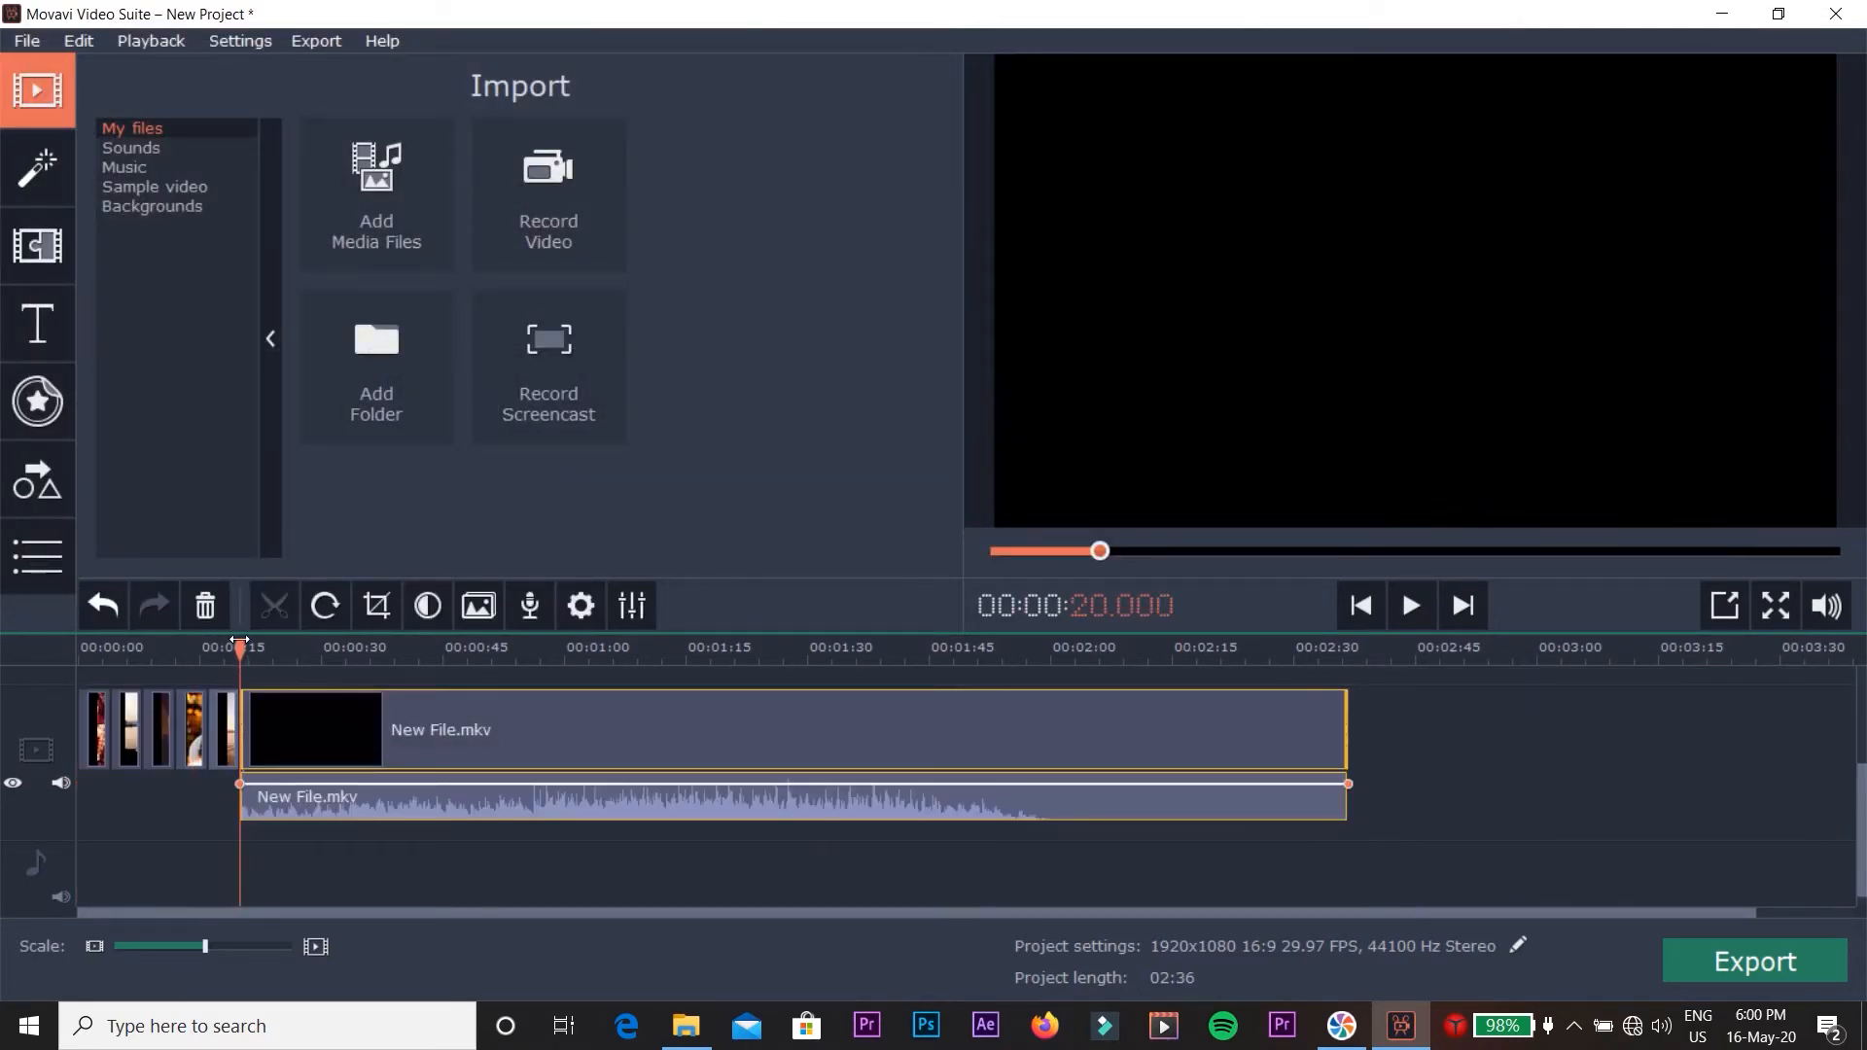
Check the frames at the timeline start and near the beginning of New File.mkv, and view the actions available for that clip.
{"action": "left_click_drag", "start_coordinate": [239, 647], "coordinate": [80, 656]}
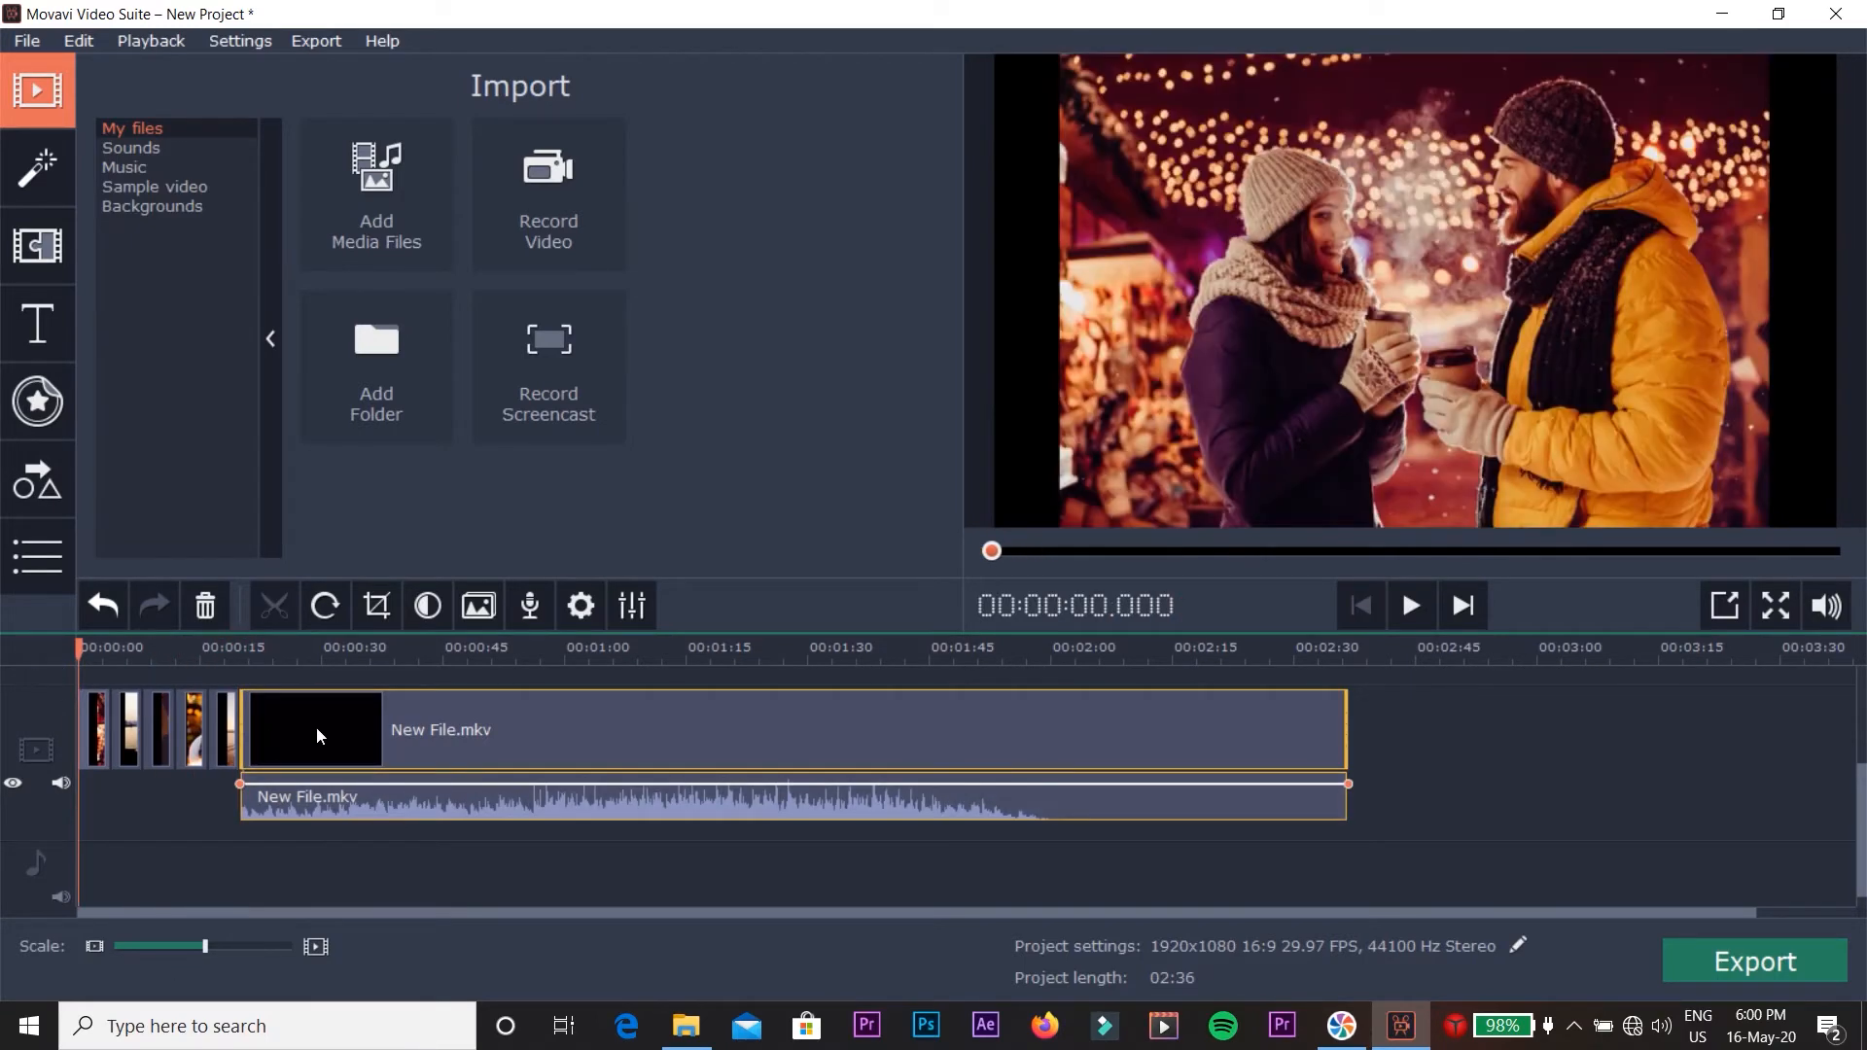
{"action": "left_click", "coordinate": [257, 658]}
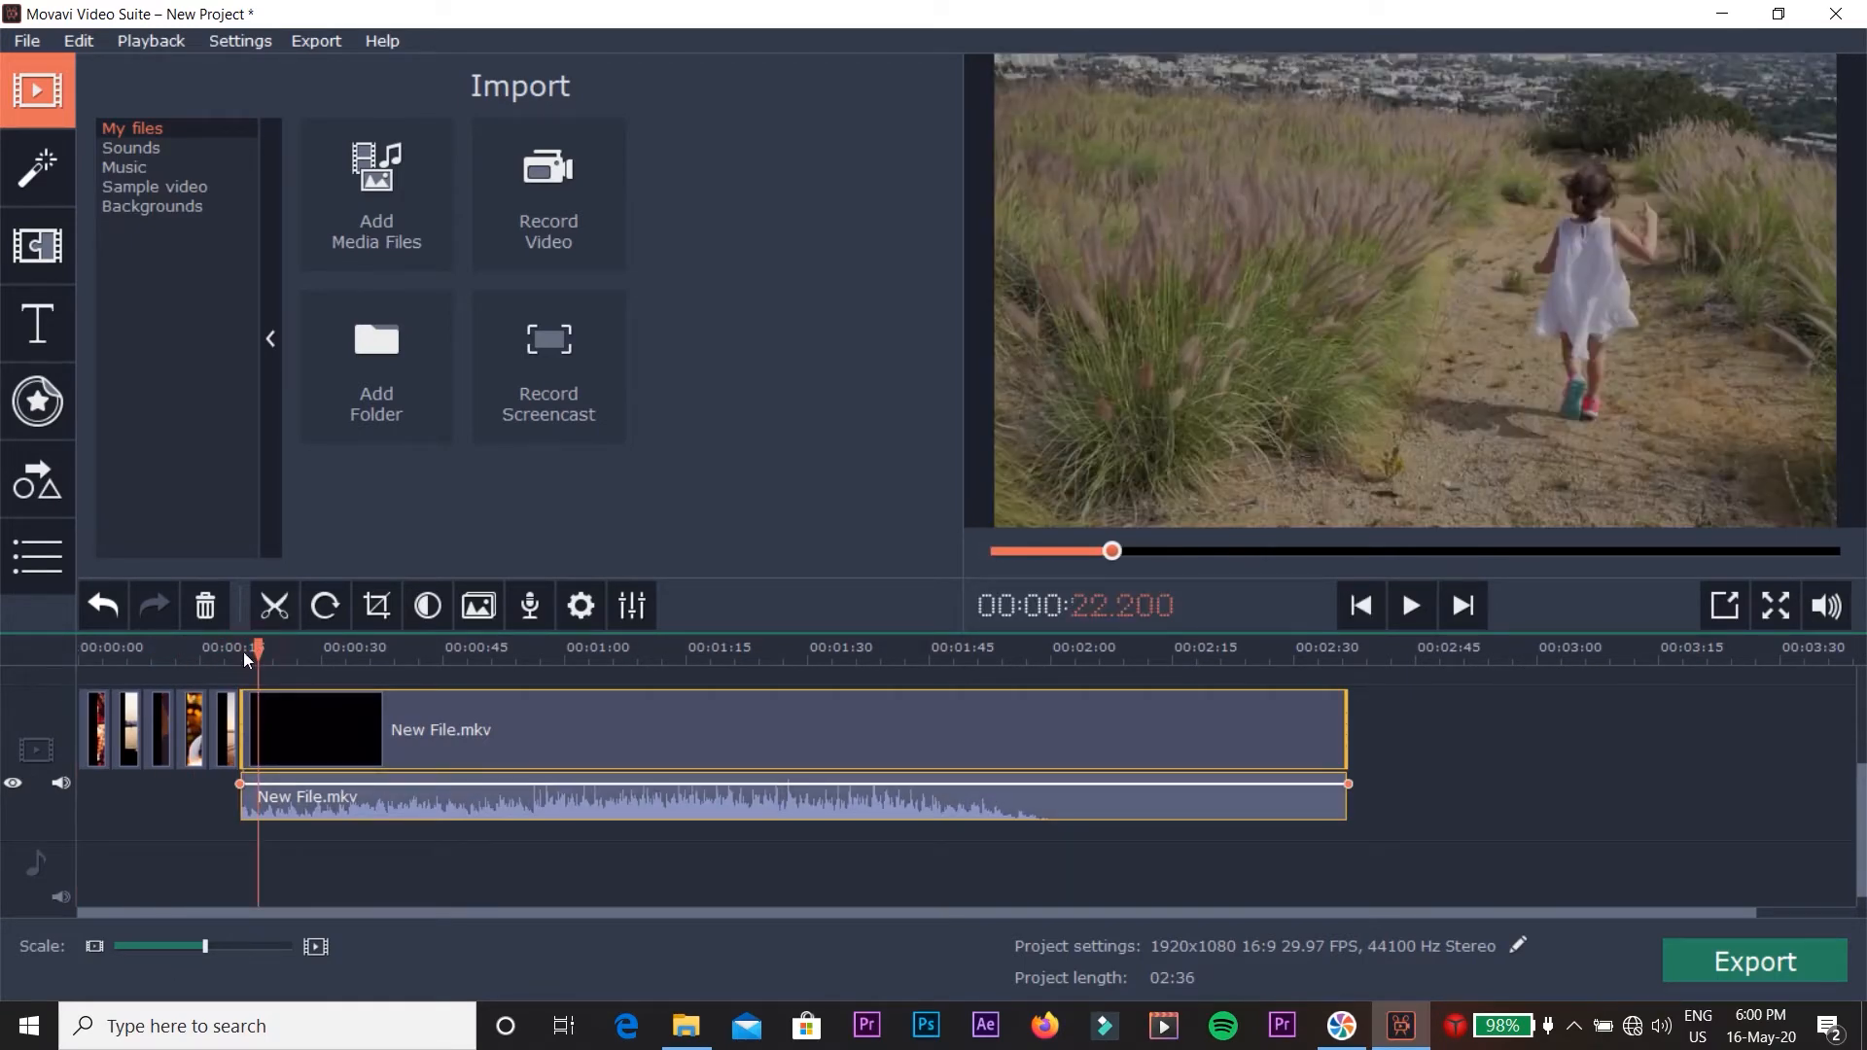
{"action": "right_click", "coordinate": [291, 720]}
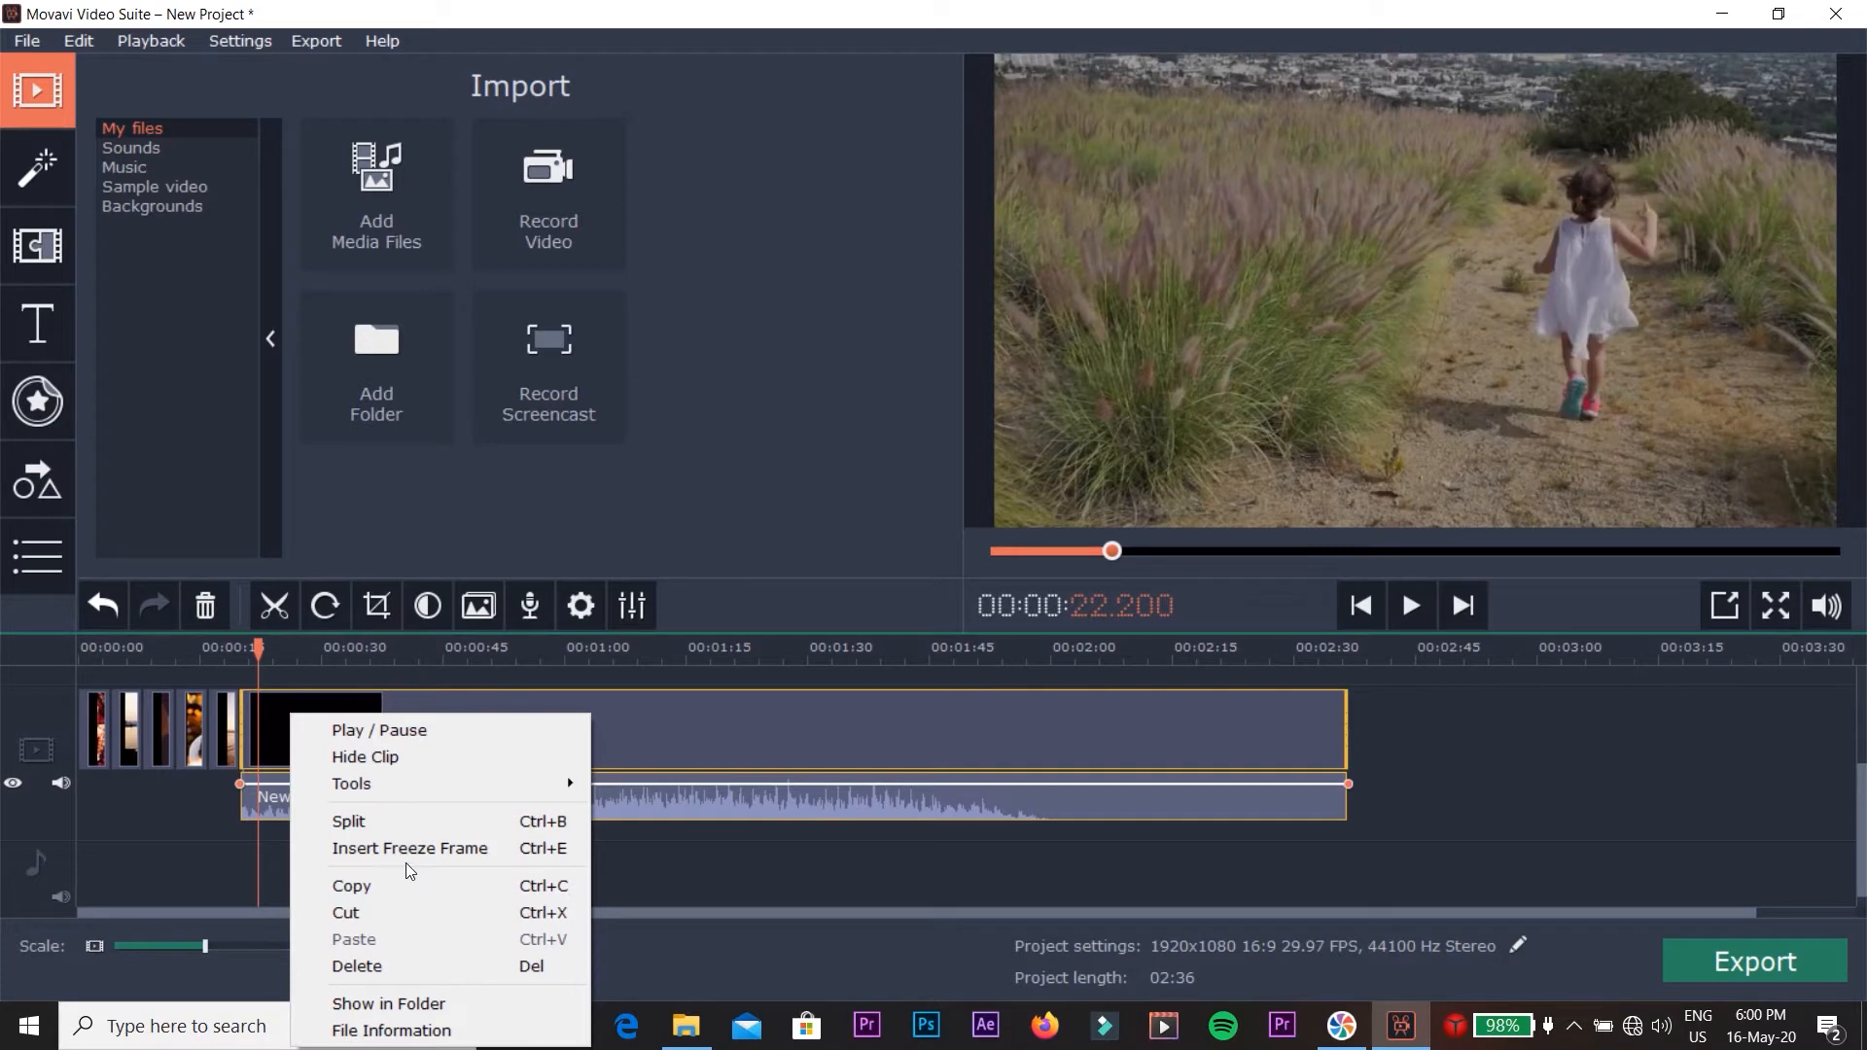
{"action": "left_click", "coordinate": [627, 781]}
Open beat detection for New File.mkv's audio and move that audio to the start of the separate audio track.
{"action": "right_click", "coordinate": [276, 807]}
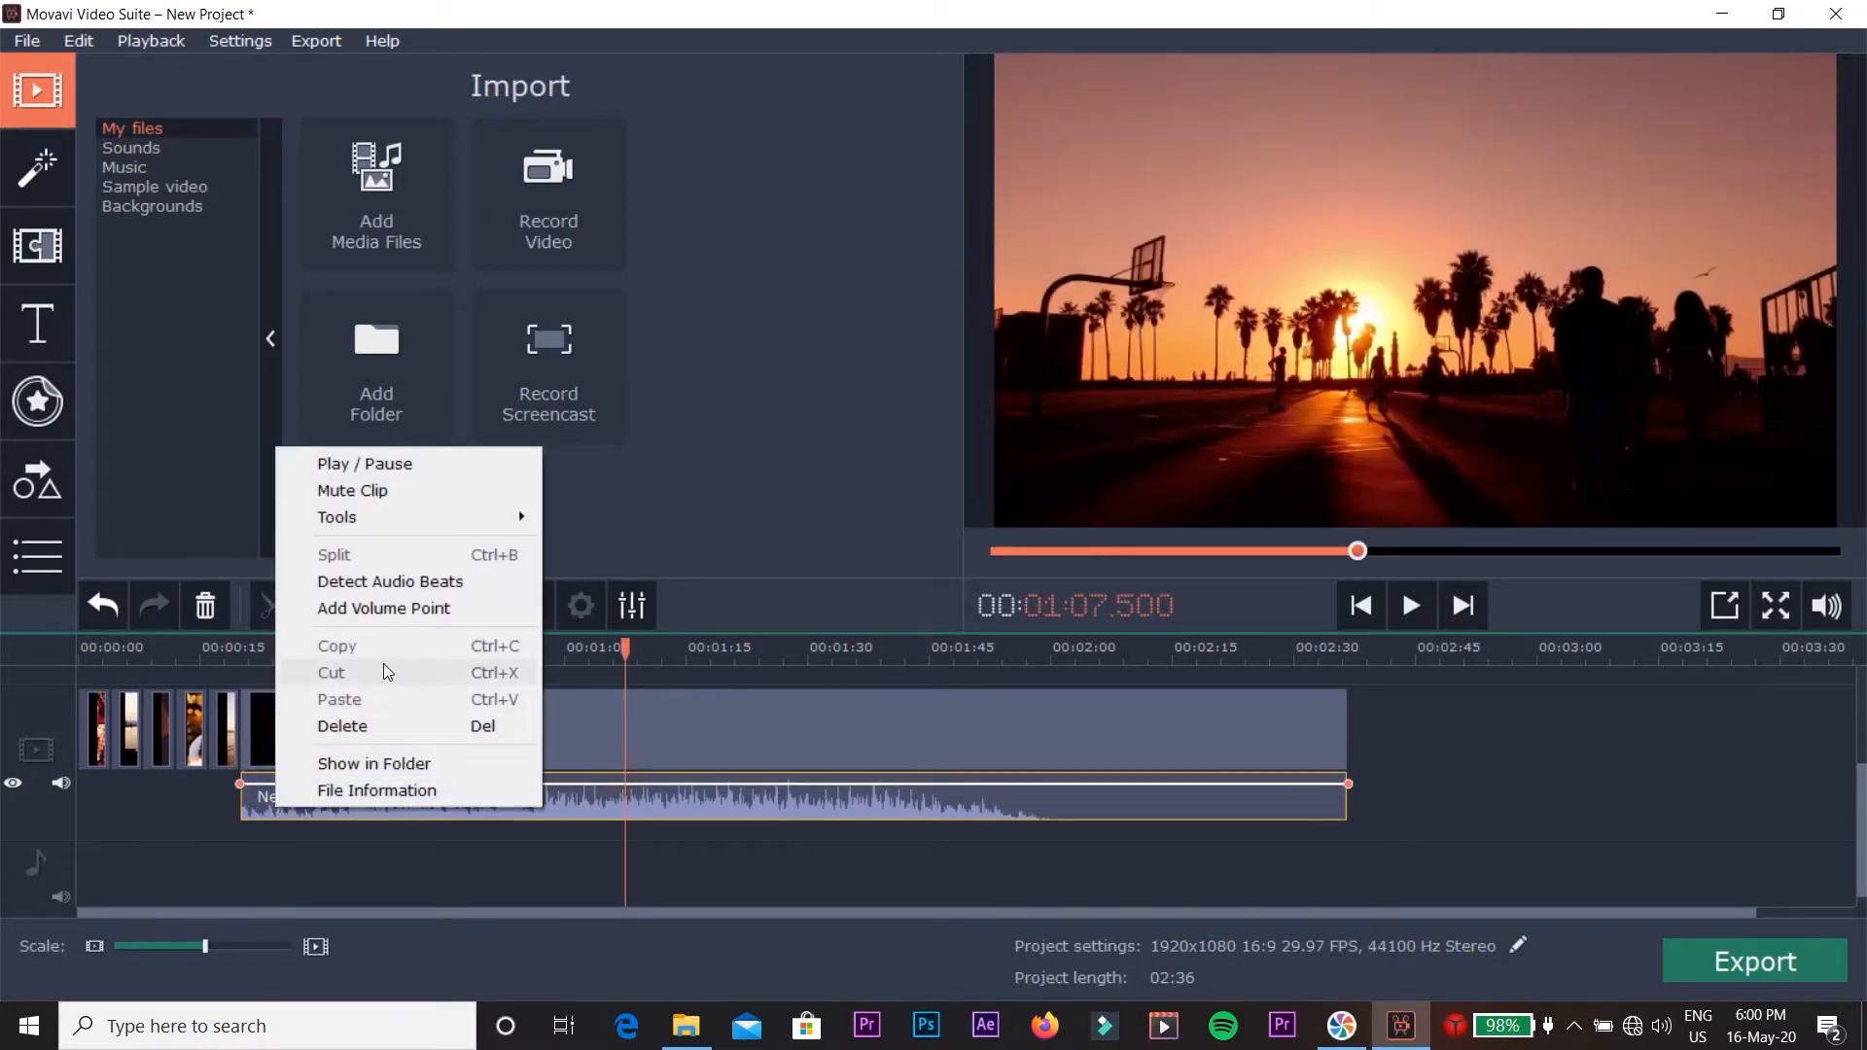
{"action": "left_click", "coordinate": [397, 583]}
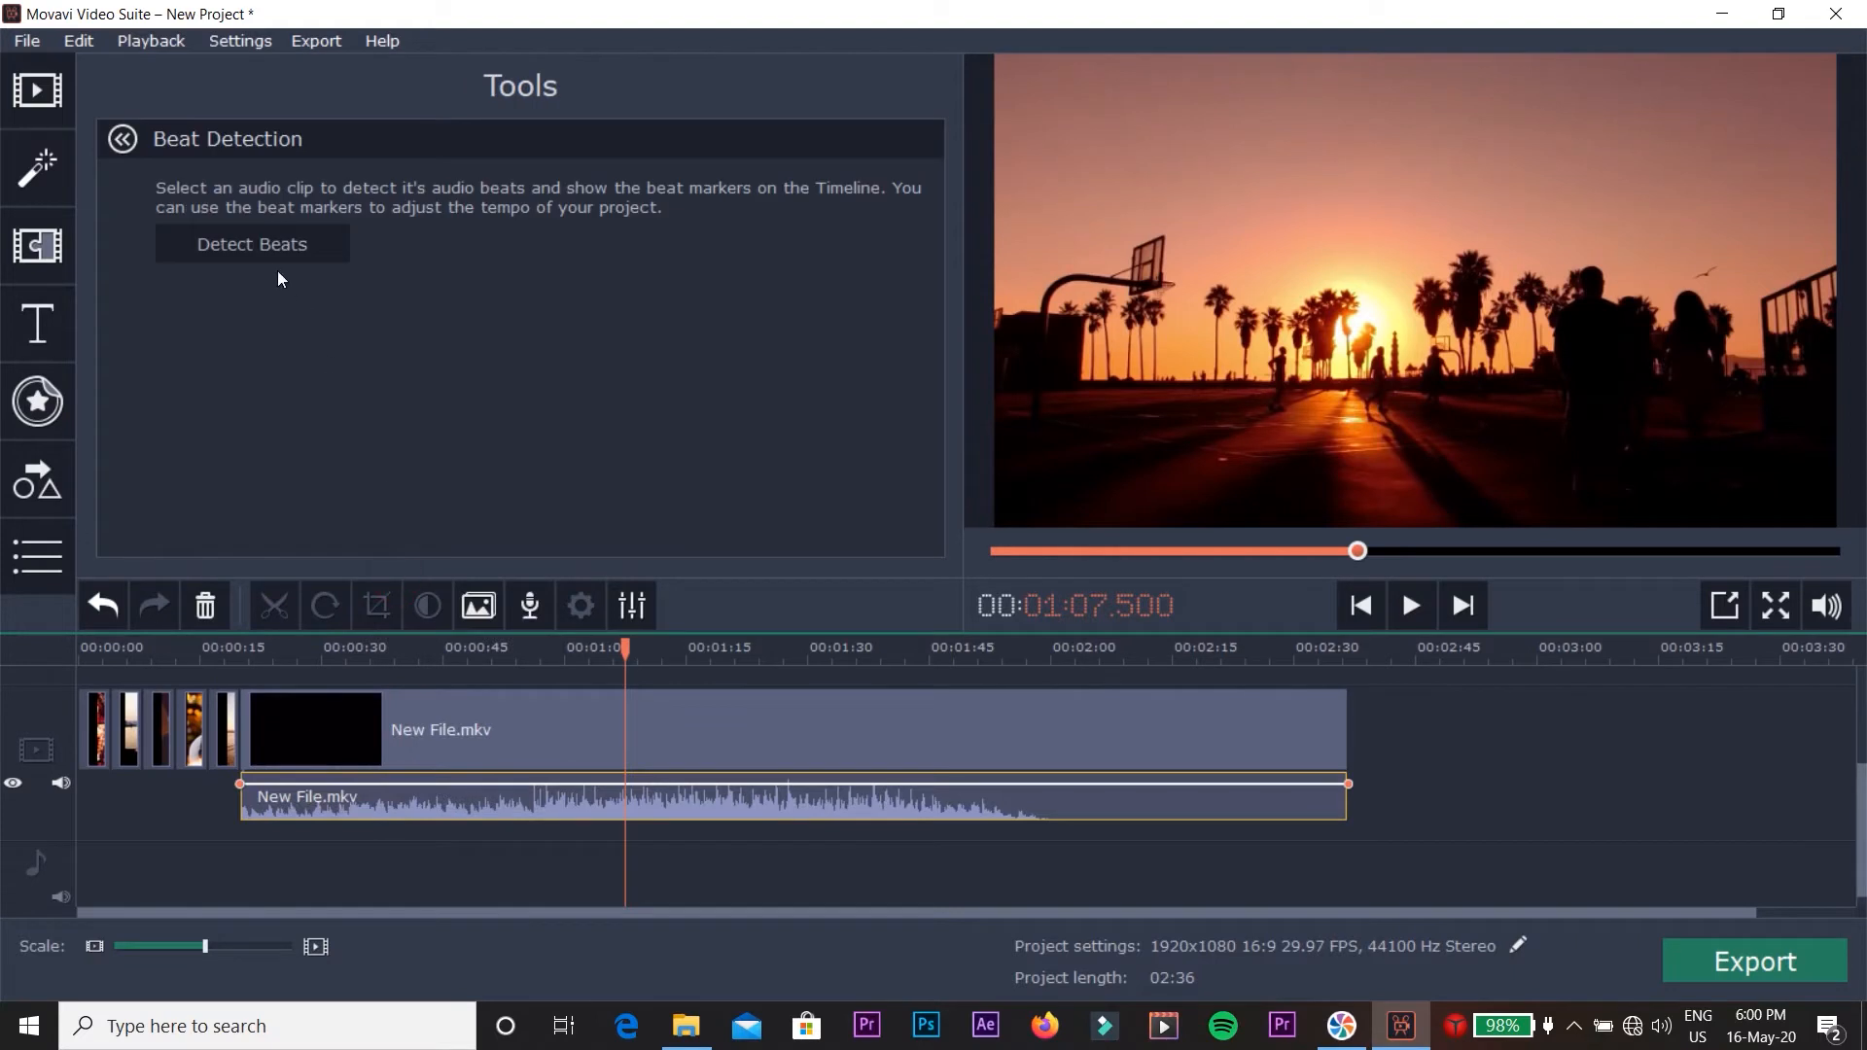
{"action": "left_click_drag", "start_coordinate": [288, 816], "coordinate": [113, 889]}
Play the first few seconds of the project from the timeline start to check the repositioned audio.
{"action": "left_click", "coordinate": [119, 883]}
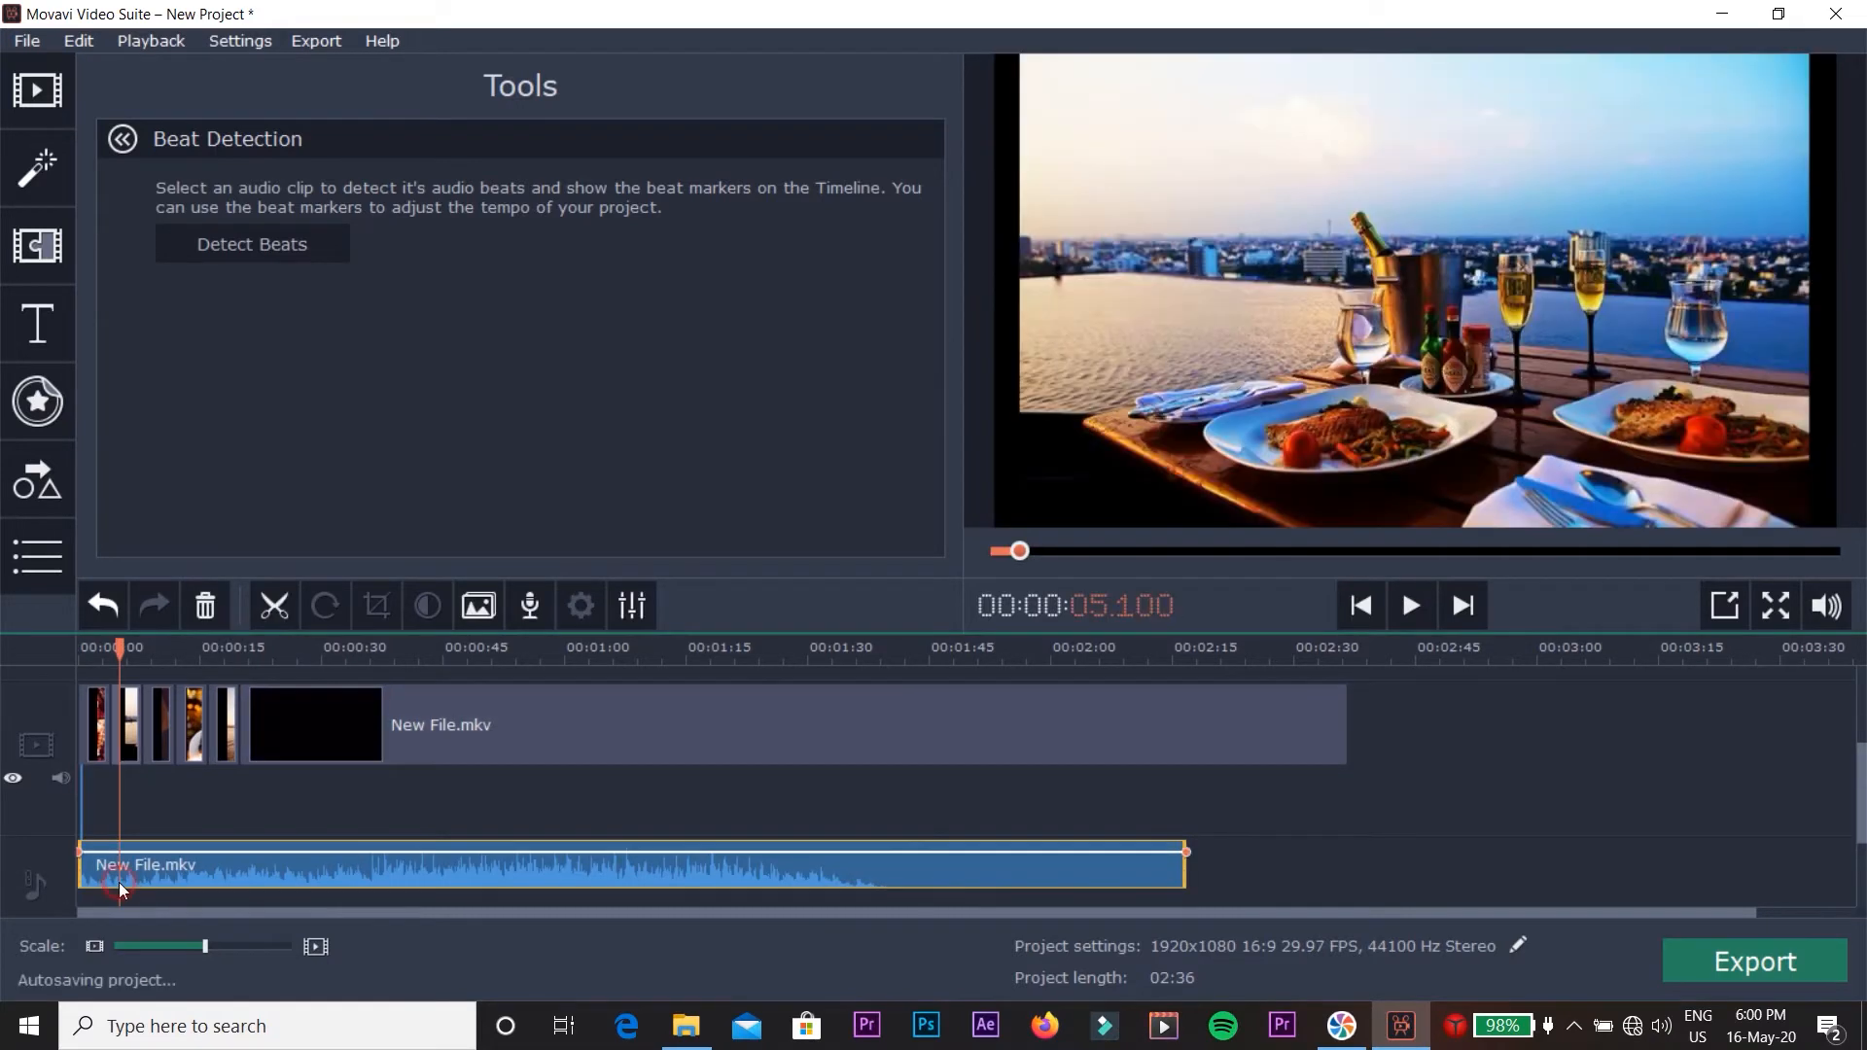
{"action": "left_click_drag", "start_coordinate": [124, 652], "coordinate": [76, 661]}
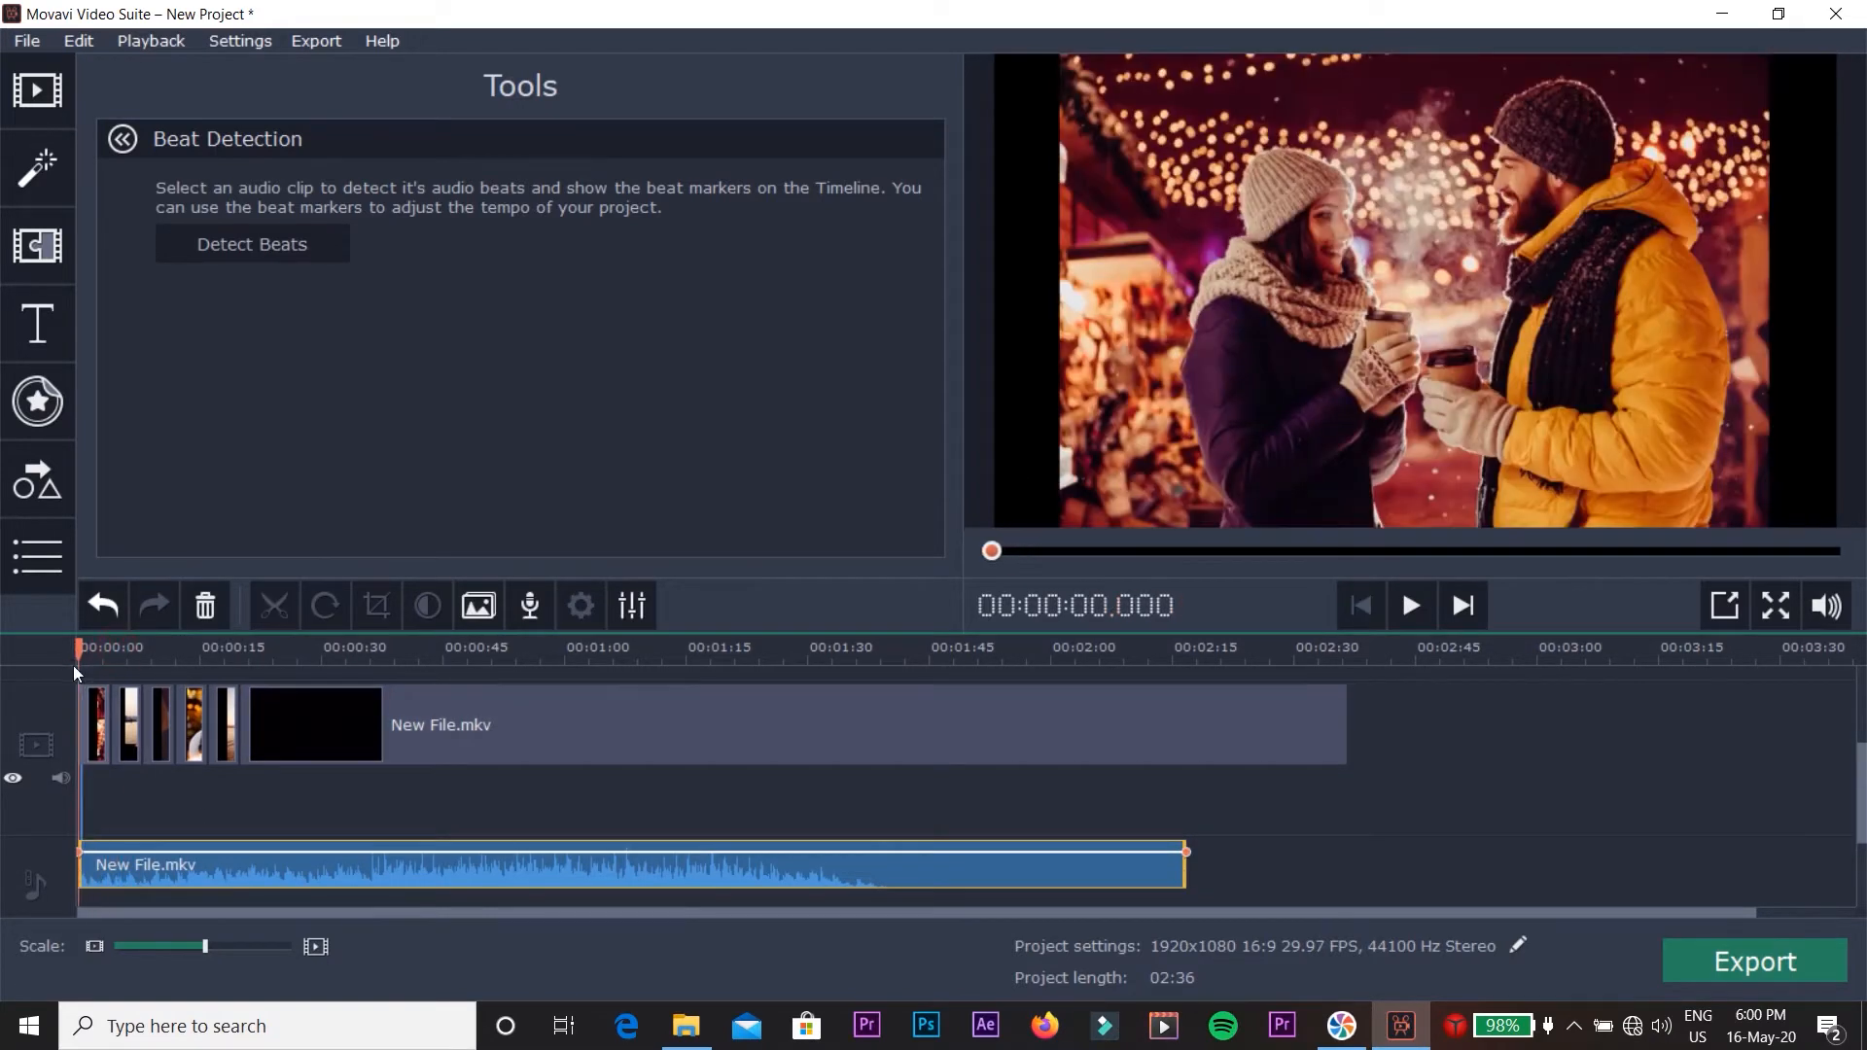
{"action": "left_click", "coordinate": [1408, 626]}
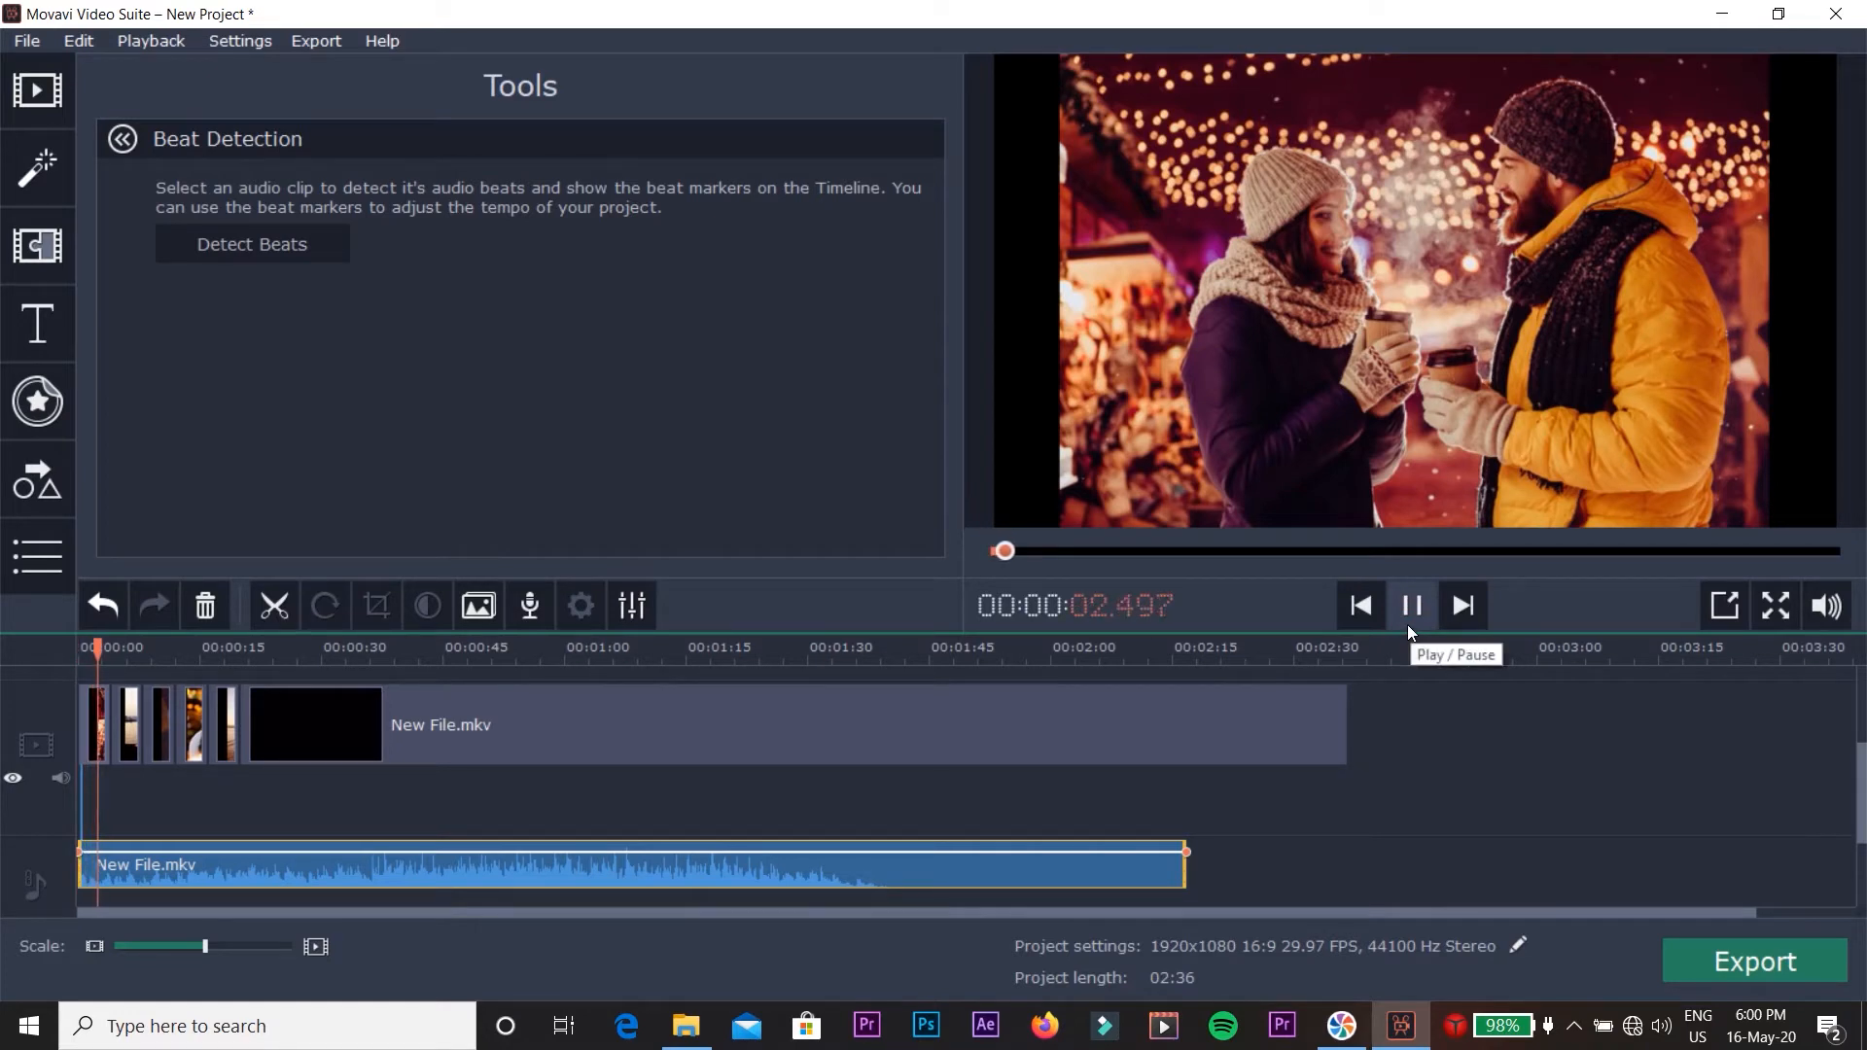
{"action": "left_click", "coordinate": [1408, 625]}
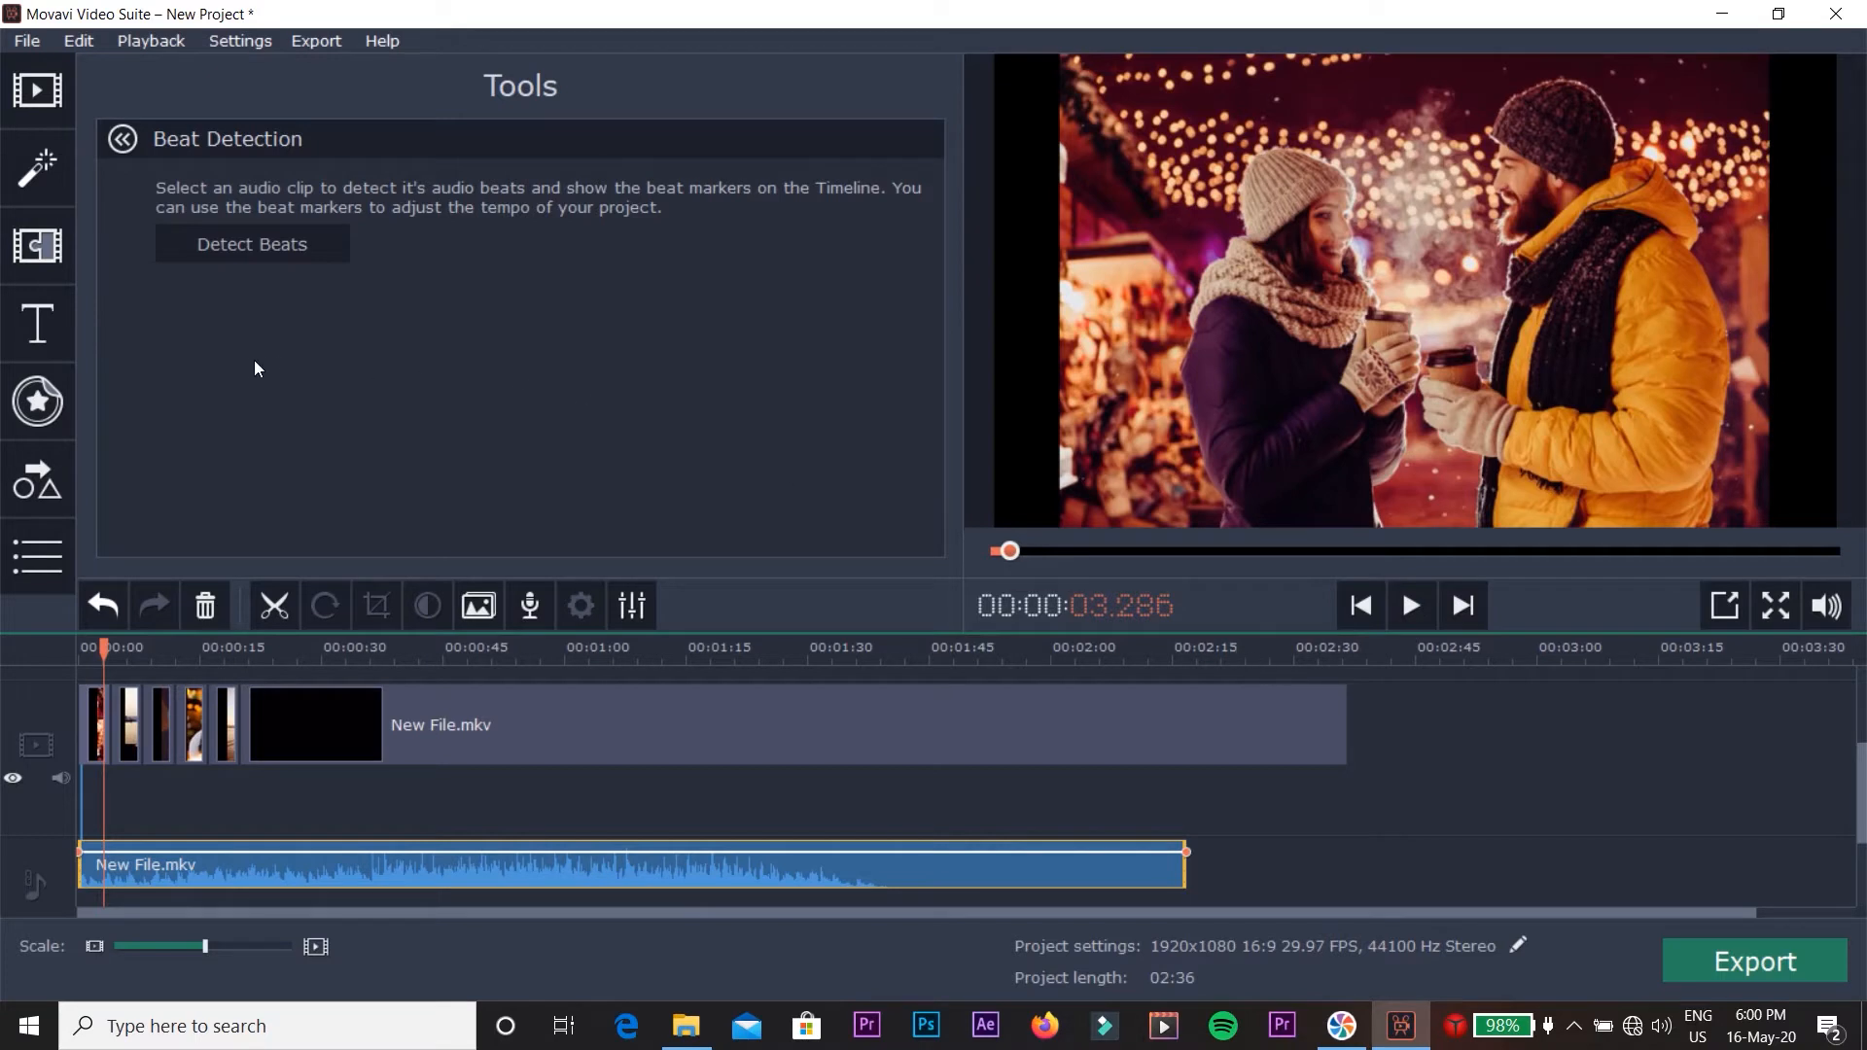
Add a Zoom in effect from Pan and Zoom to the first photo on the video track.
{"action": "left_click", "coordinate": [37, 556]}
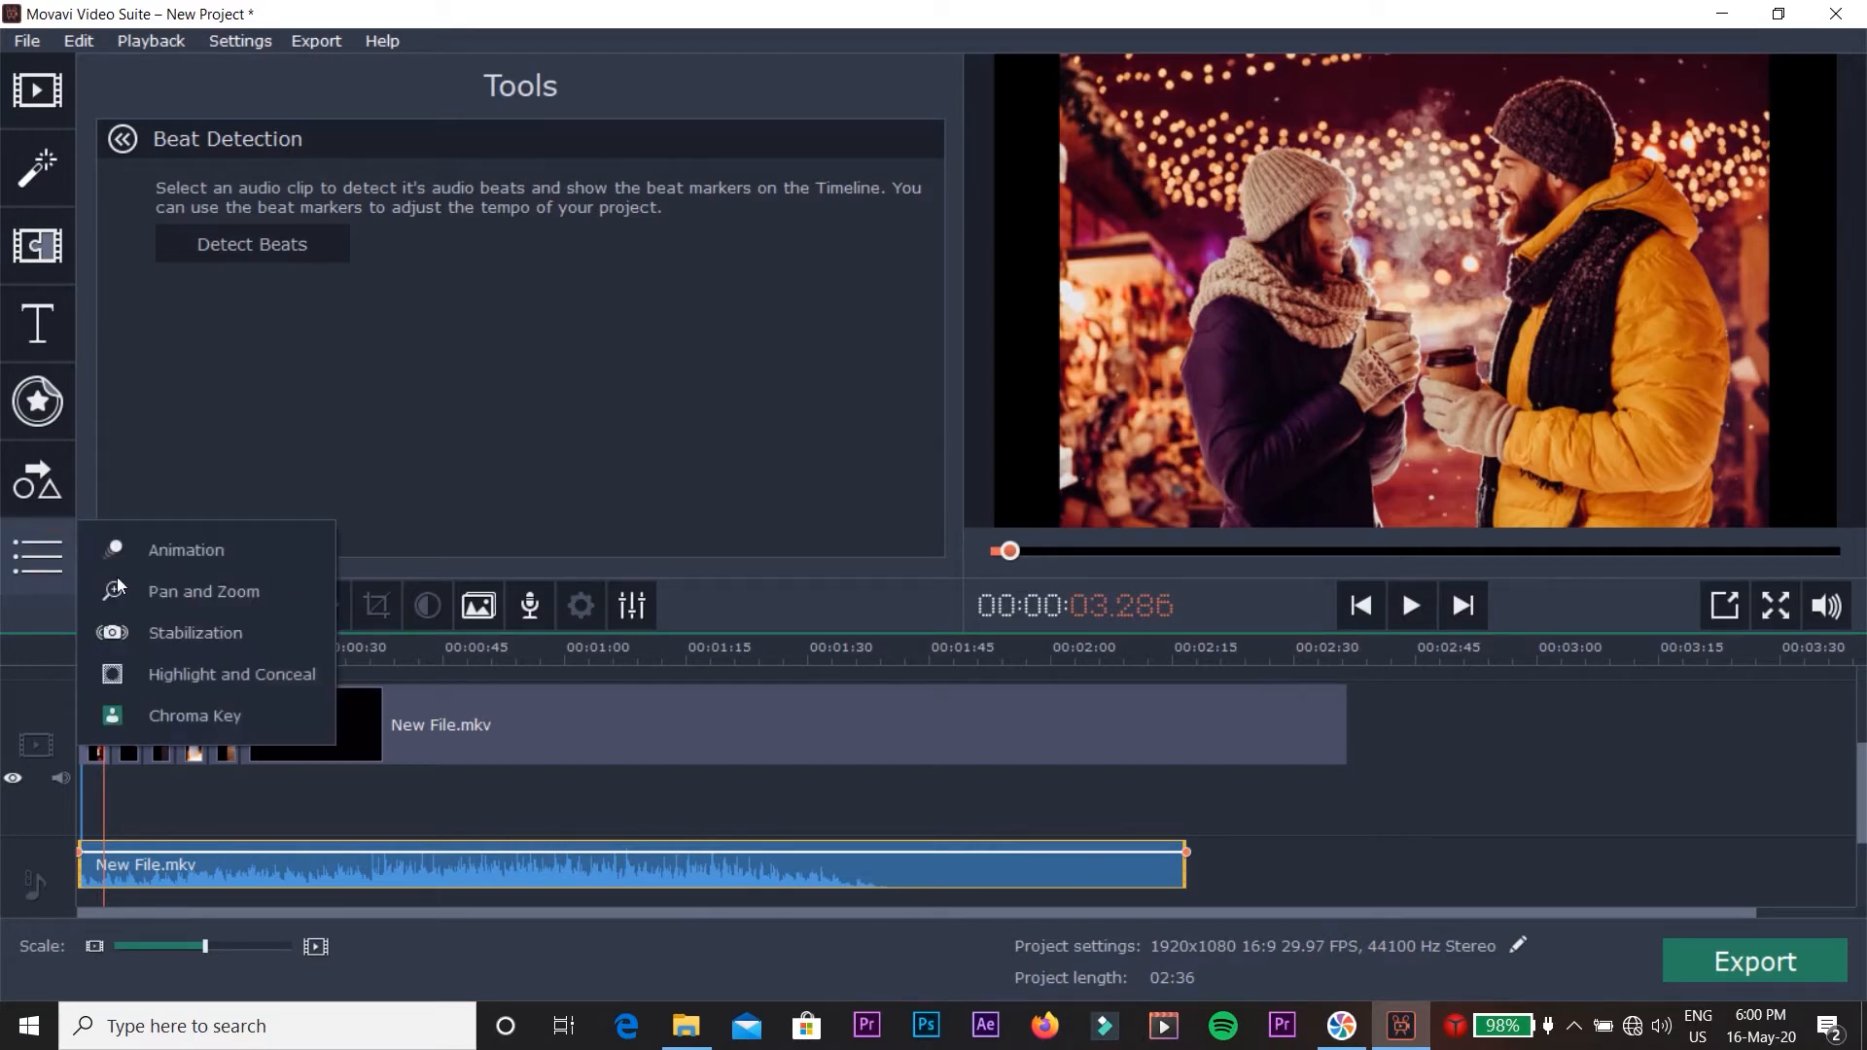
{"action": "left_click", "coordinate": [208, 599]}
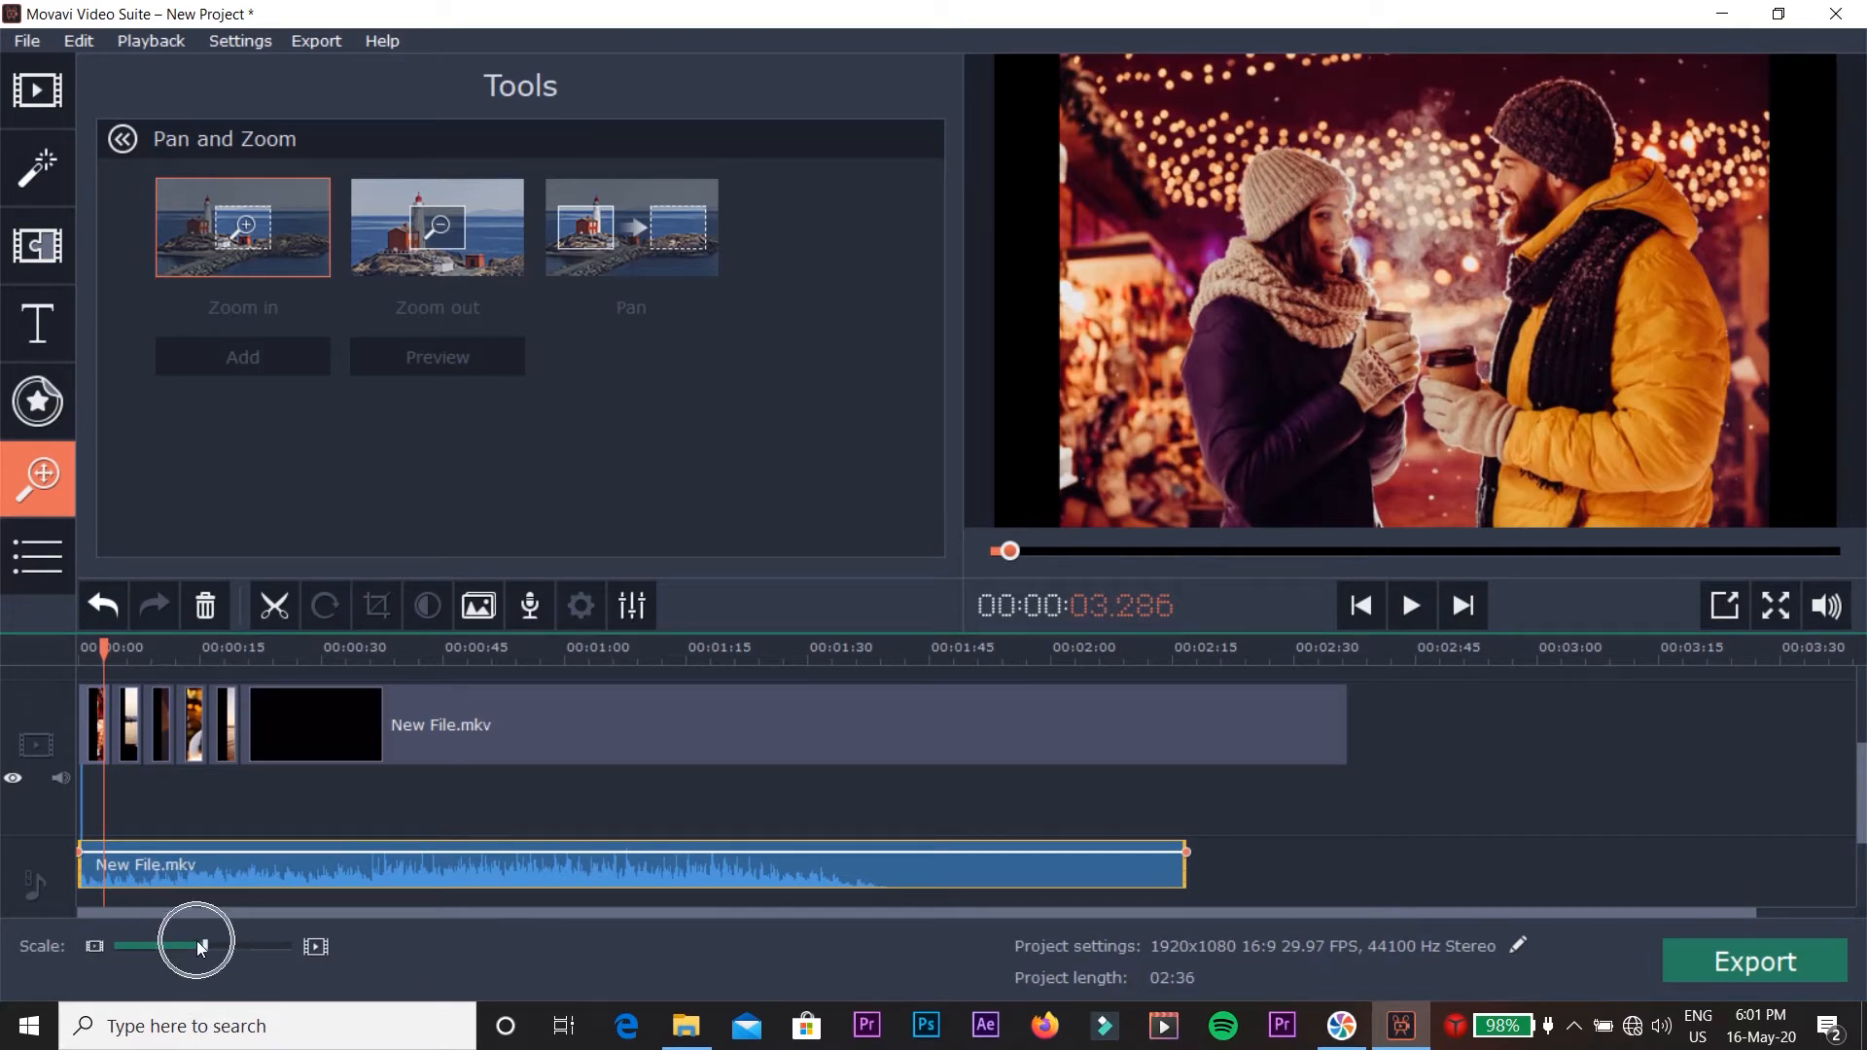
{"action": "left_click_drag", "start_coordinate": [199, 947], "coordinate": [248, 953]}
{"action": "left_click_drag", "start_coordinate": [343, 658], "coordinate": [234, 659]}
{"action": "left_click", "coordinate": [235, 729]}
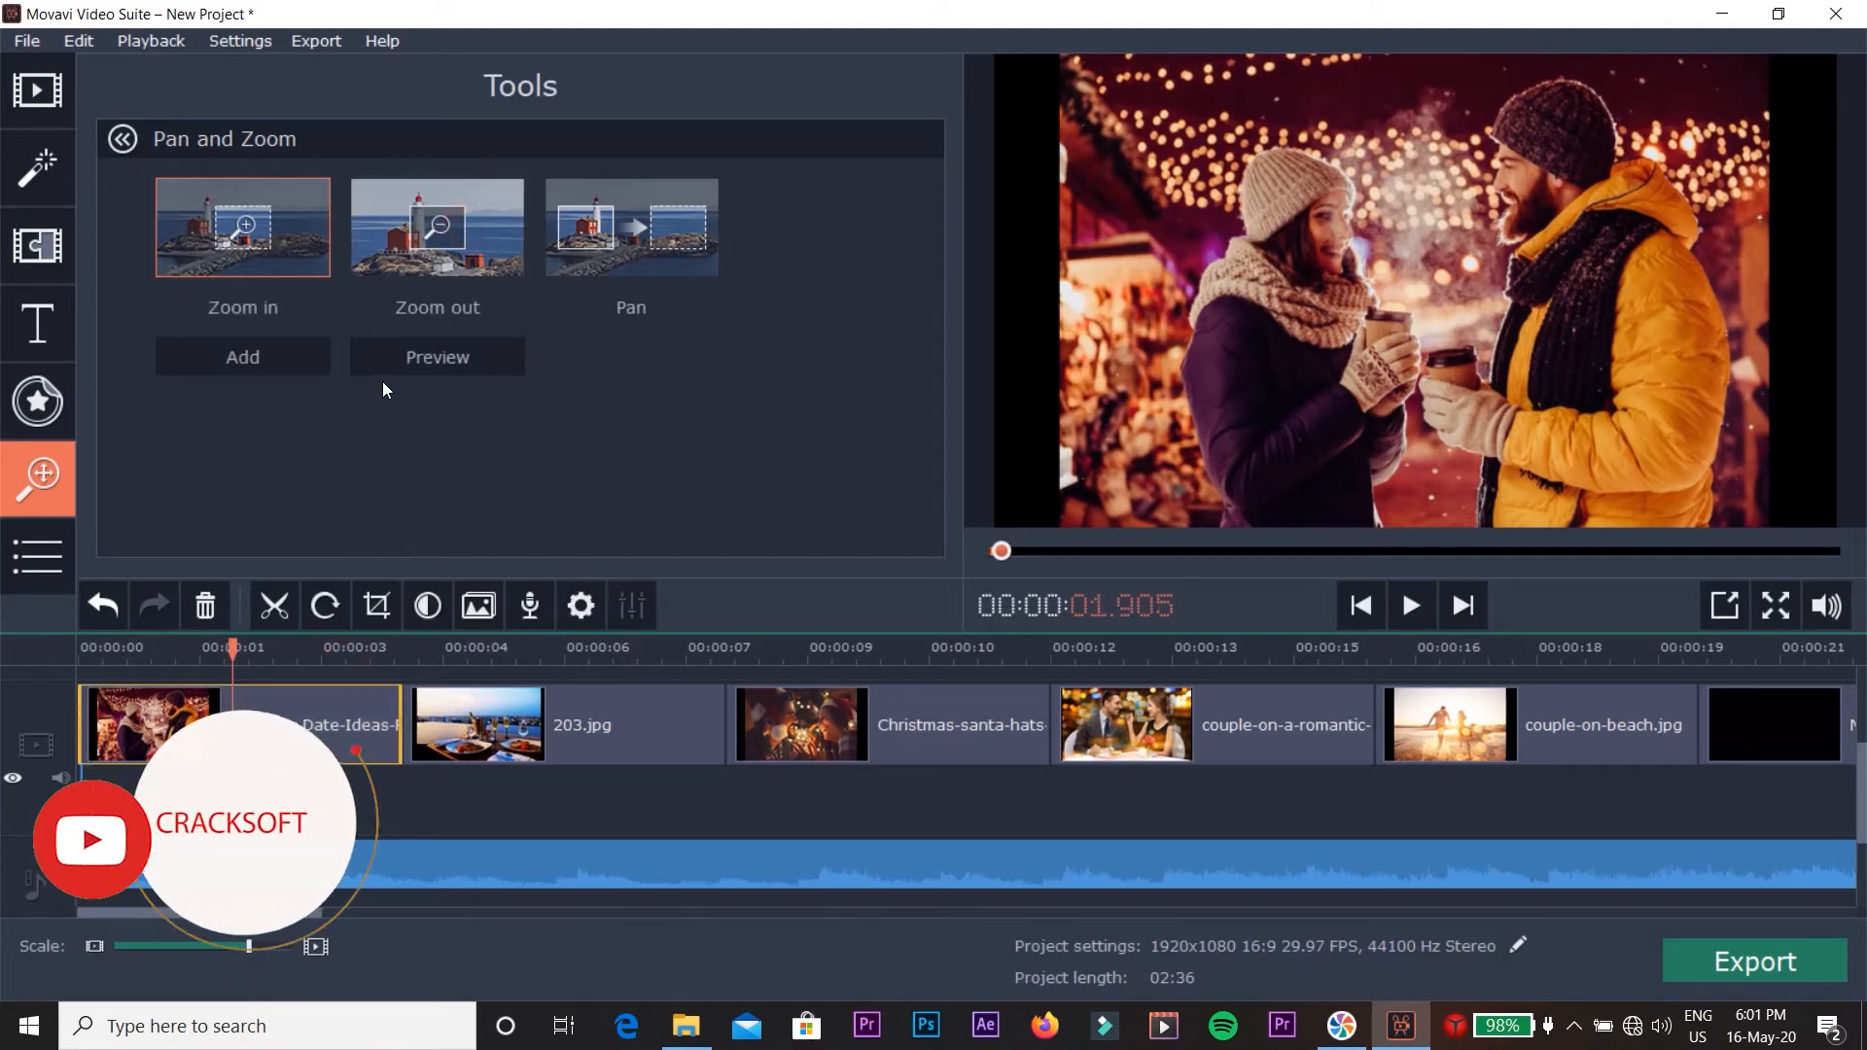
{"action": "left_click", "coordinate": [264, 377]}
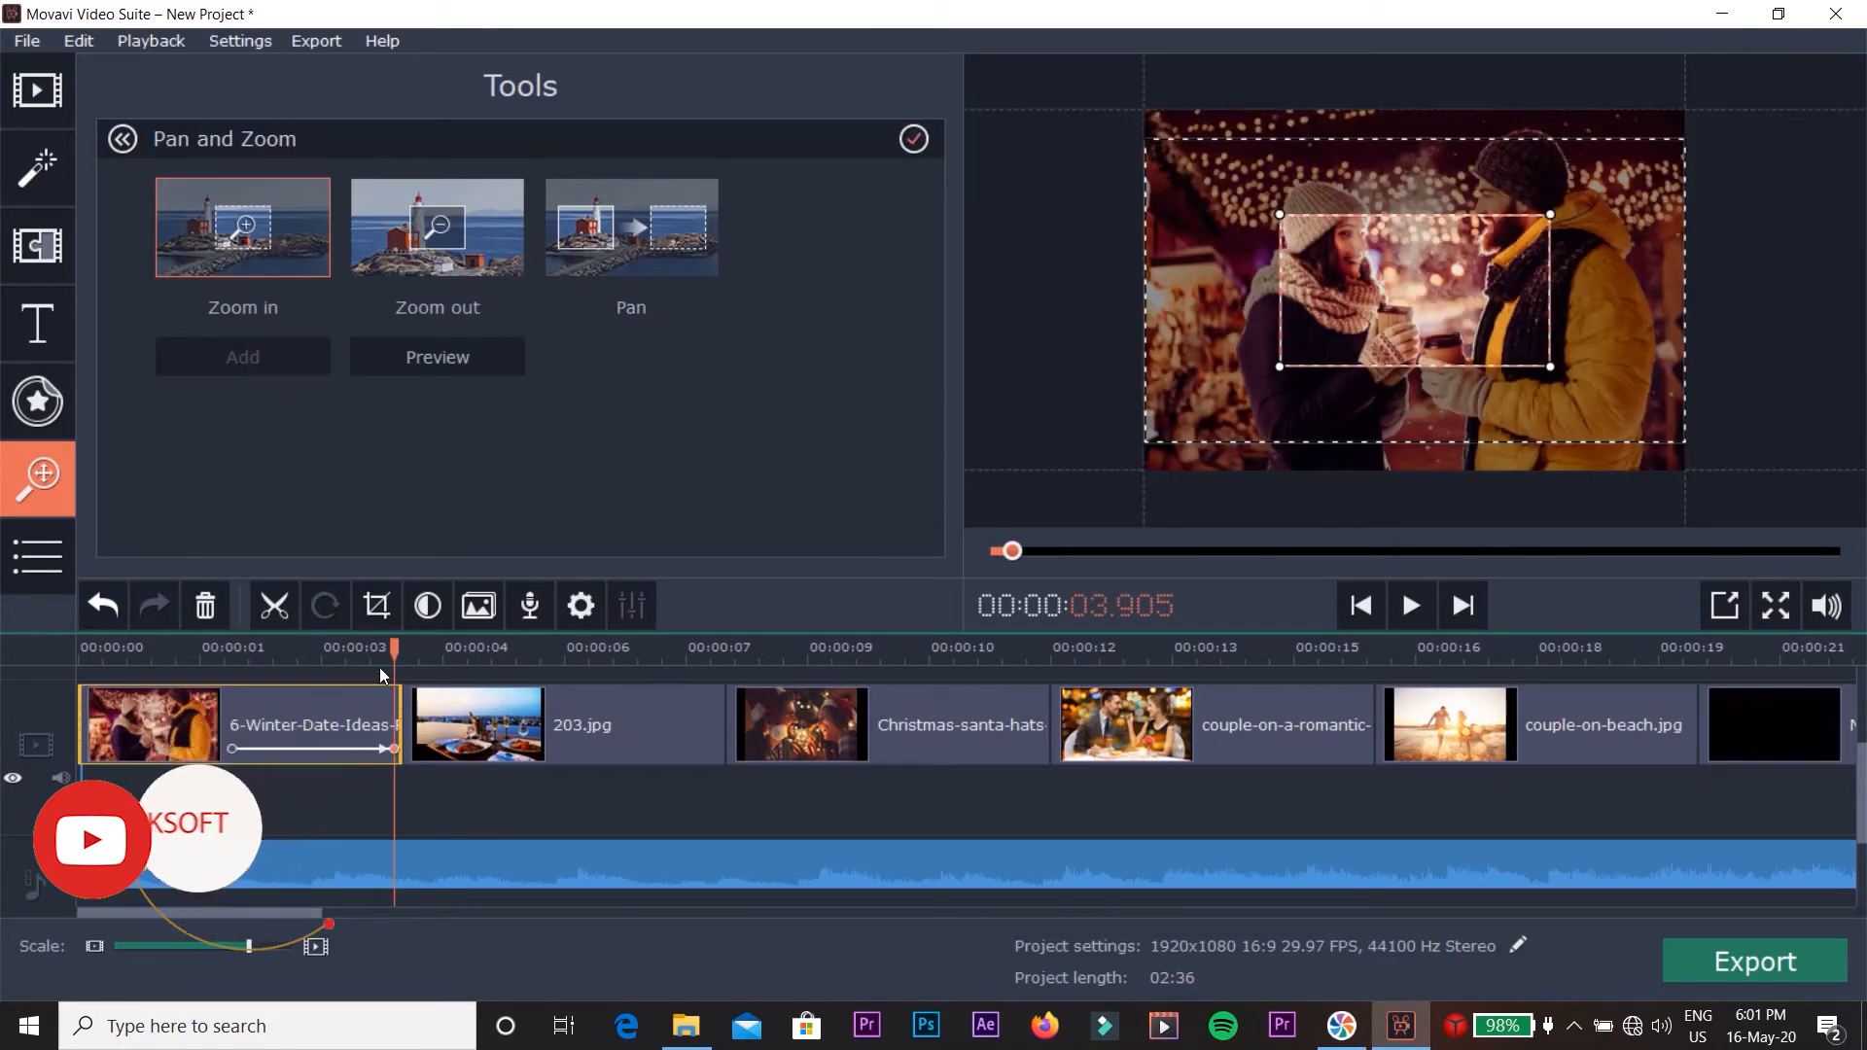
Shift the first photo's zoom-in effect so it starts at the photo's beginning, and play the clip to check it.
{"action": "left_click", "coordinate": [124, 747]}
{"action": "left_click_drag", "start_coordinate": [113, 744], "coordinate": [119, 747]}
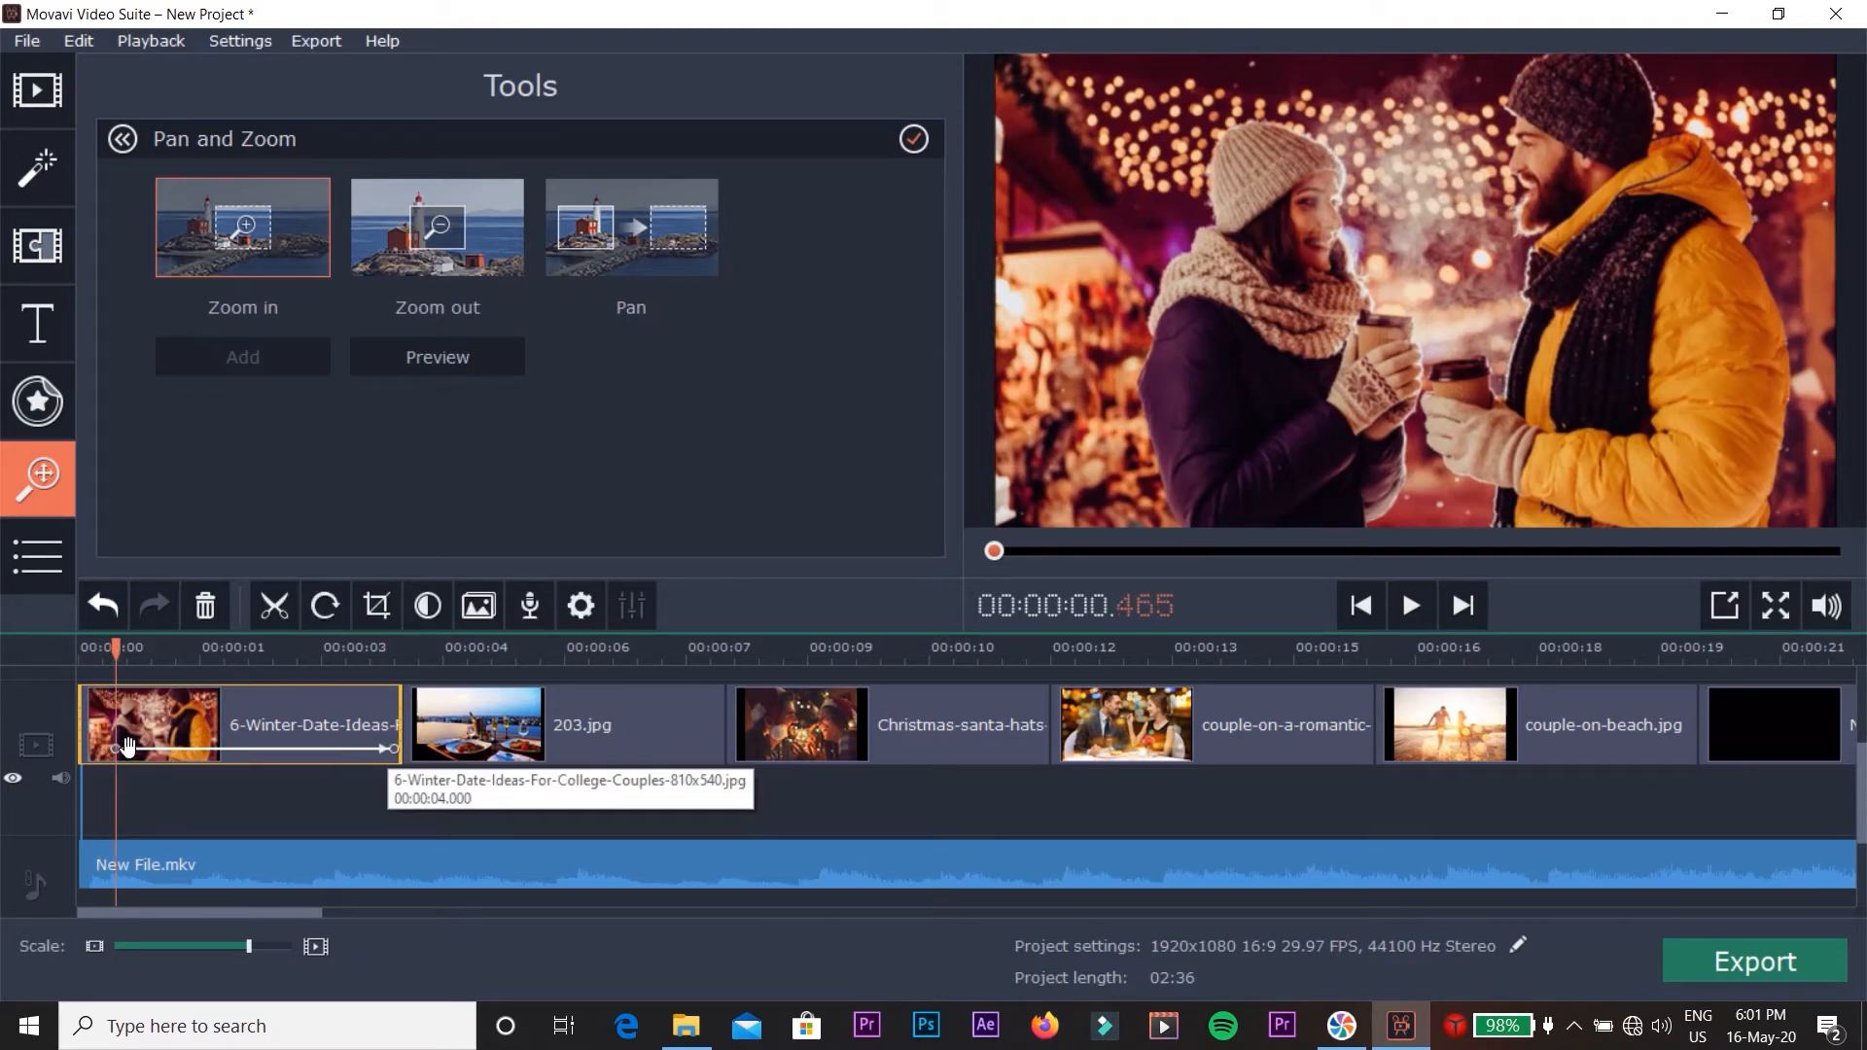
{"action": "left_click_drag", "start_coordinate": [116, 749], "coordinate": [88, 745]}
{"action": "mouse_move", "coordinate": [97, 664]}
{"action": "left_mouse_down"}
{"action": "mouse_move", "coordinate": [316, 654]}
{"action": "mouse_move", "coordinate": [82, 657]}
{"action": "mouse_move", "coordinate": [80, 686]}
{"action": "mouse_move", "coordinate": [297, 681]}
{"action": "mouse_move", "coordinate": [122, 686]}
{"action": "left_mouse_up"}
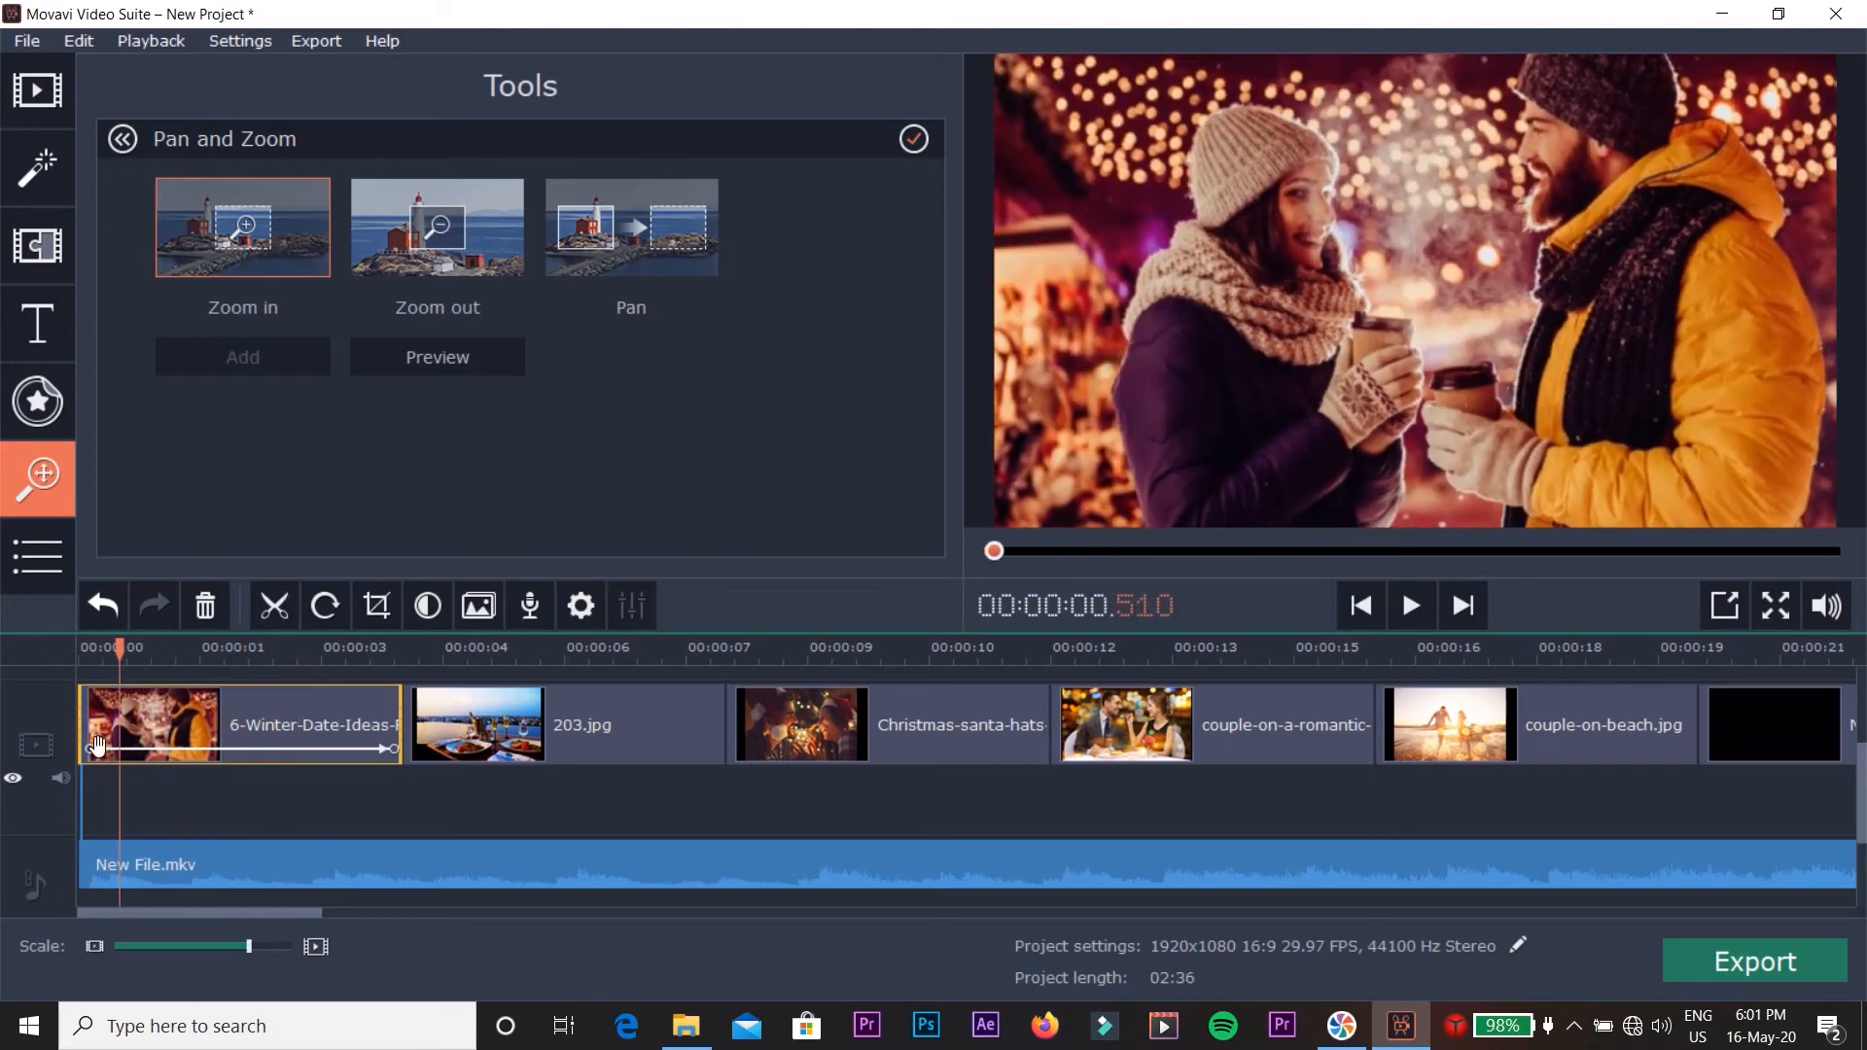
{"action": "left_click", "coordinate": [1411, 606]}
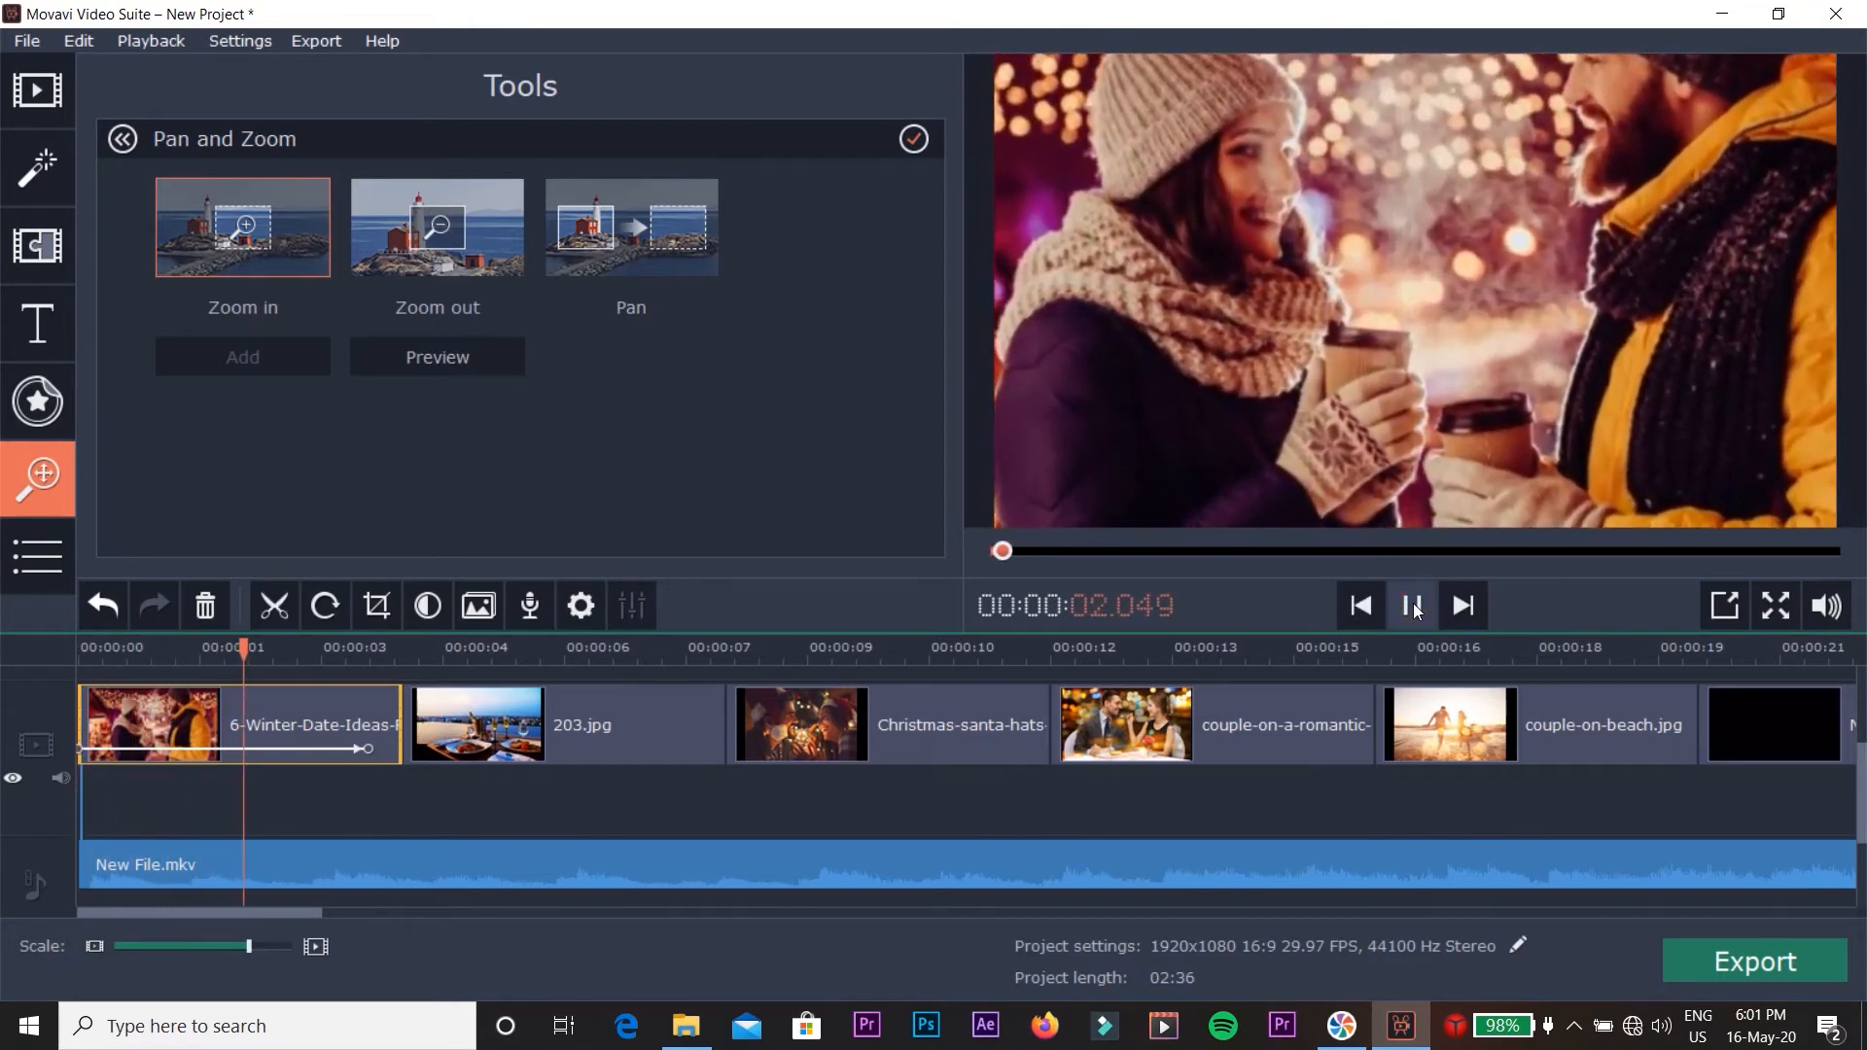
{"action": "left_click", "coordinate": [1412, 606]}
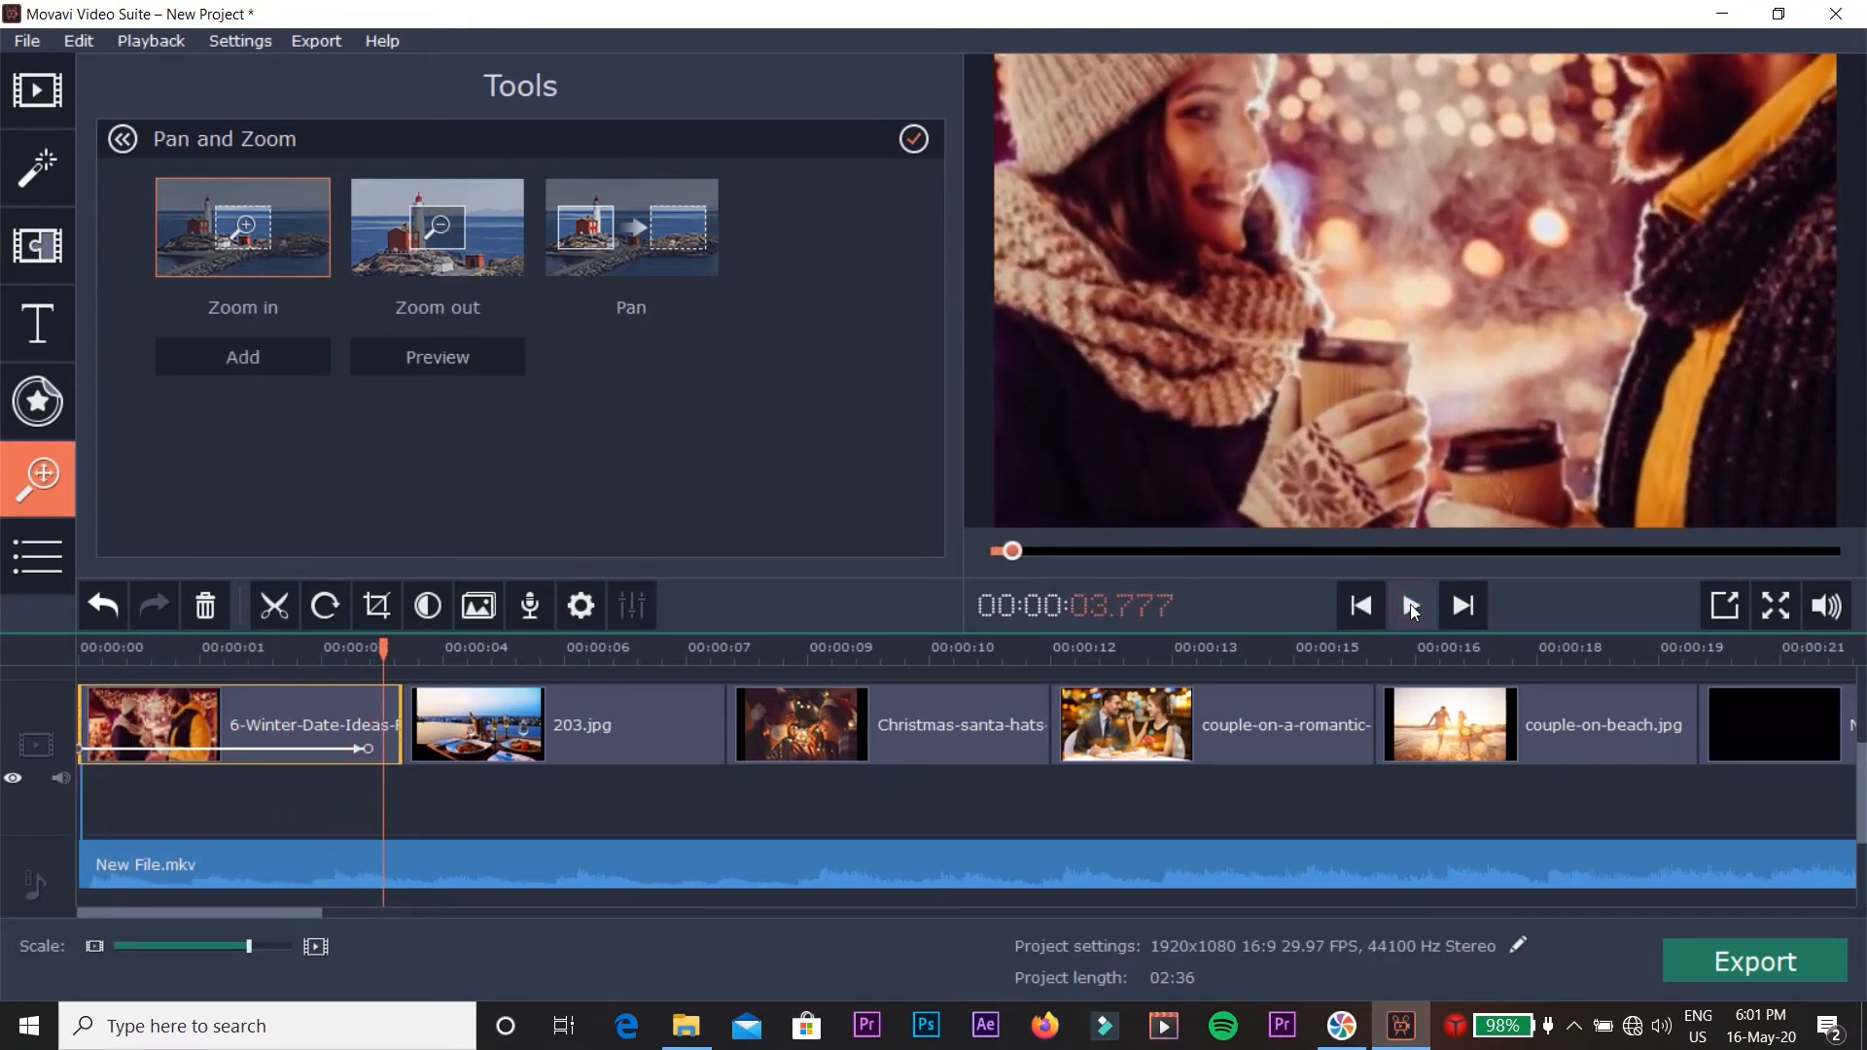
Remove the zoom-in effect from the first photo and place the playhead near the photo's end.
{"action": "key", "text": "ctrl+z"}
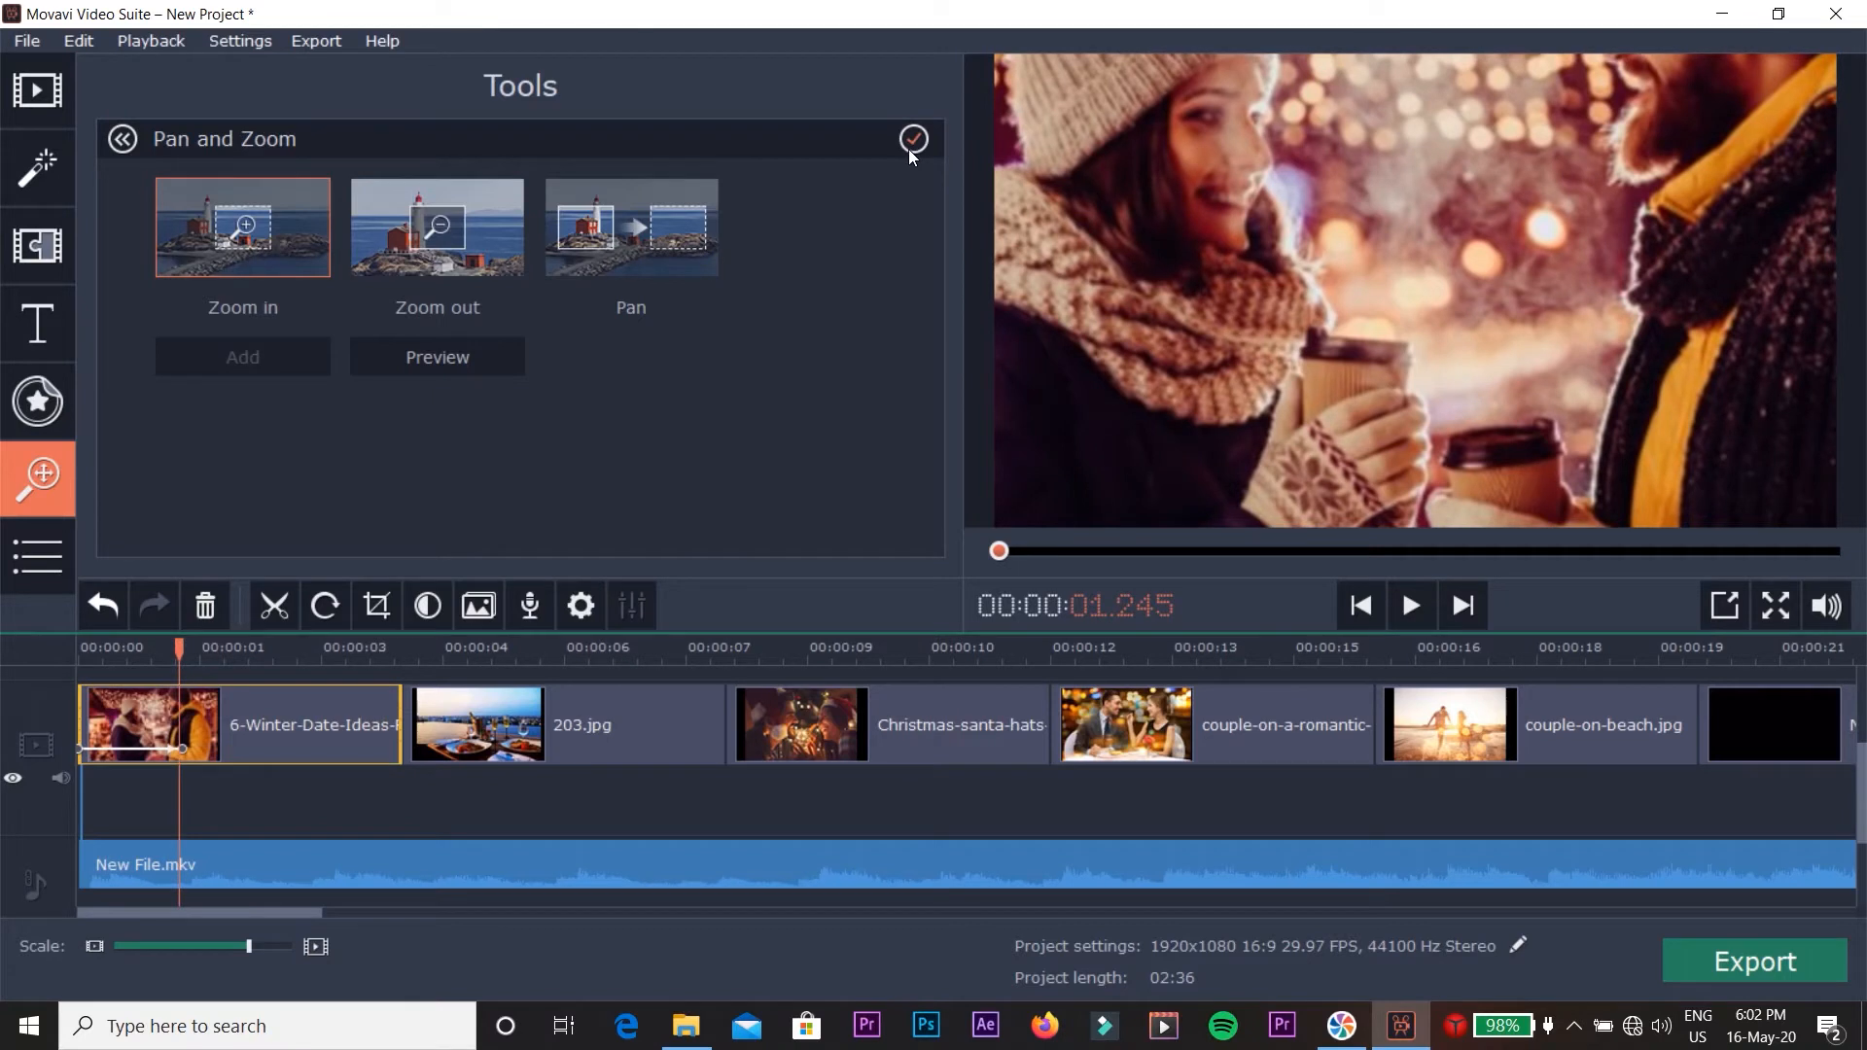
{"action": "left_click", "coordinate": [911, 140]}
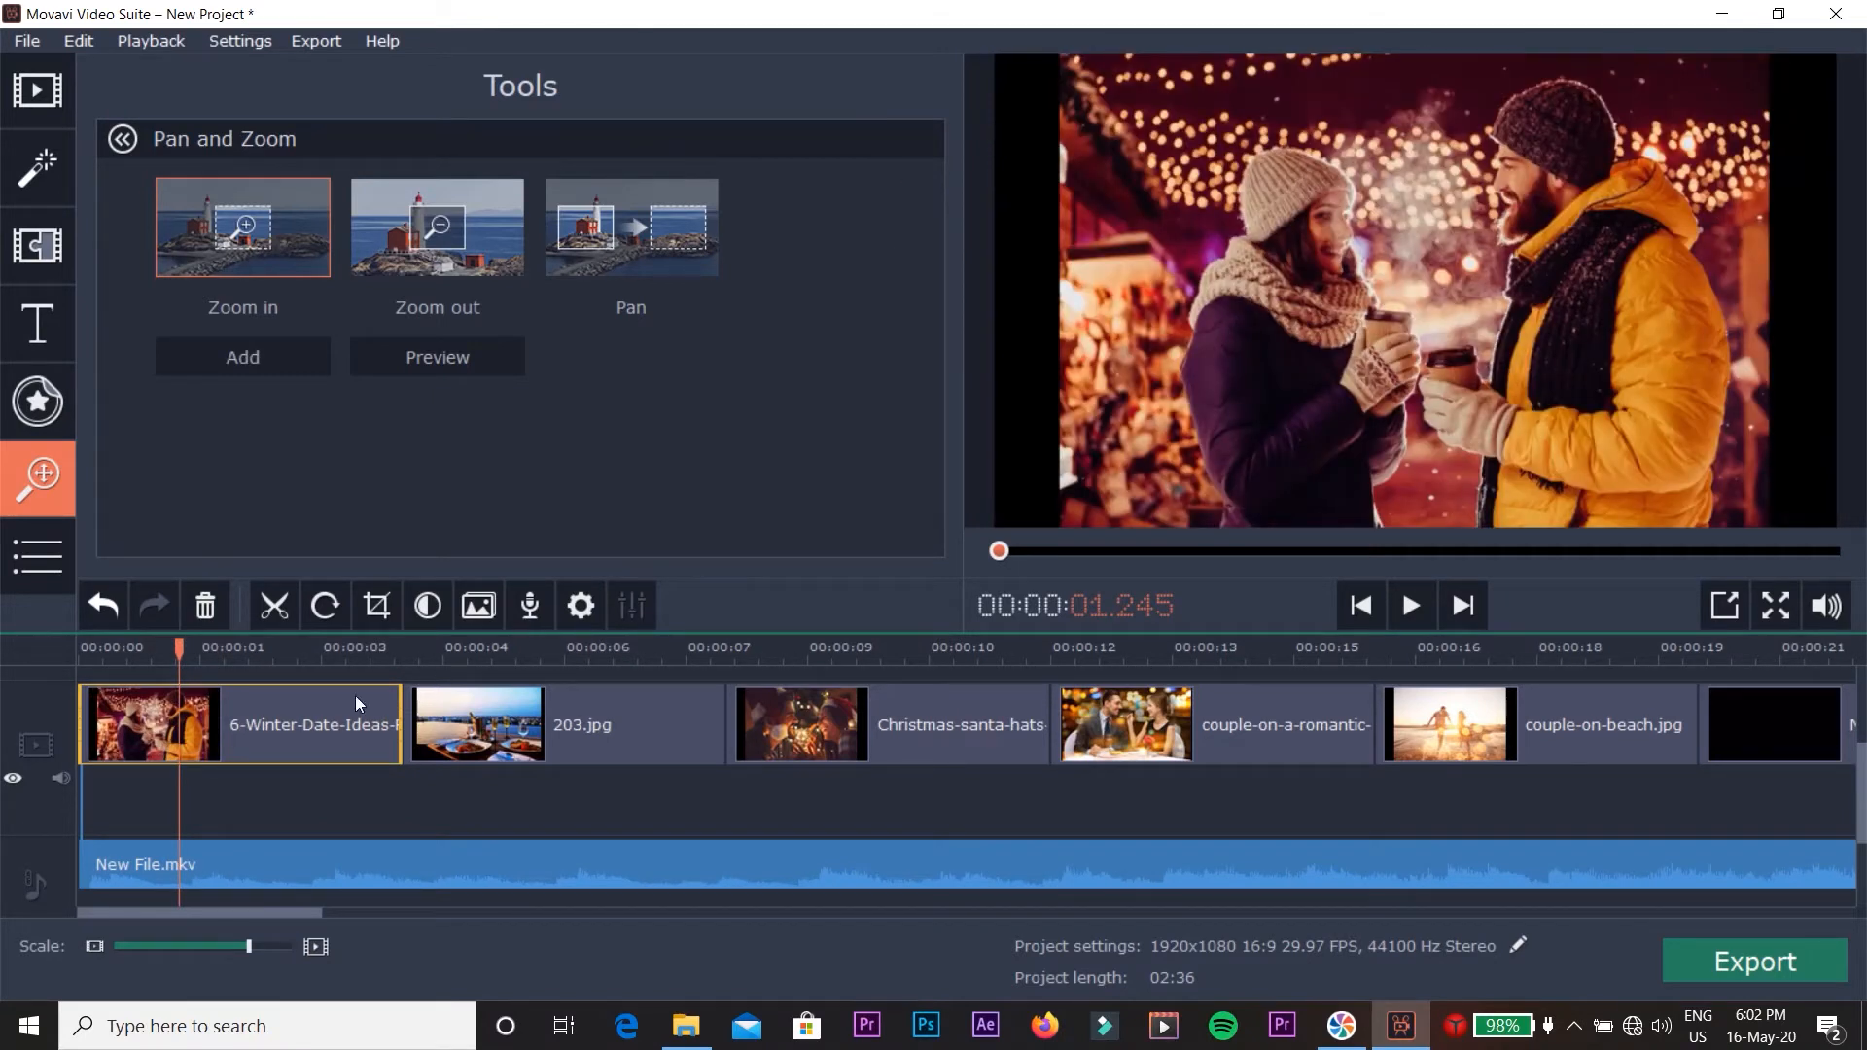
{"action": "left_click_drag", "start_coordinate": [189, 663], "coordinate": [383, 731]}
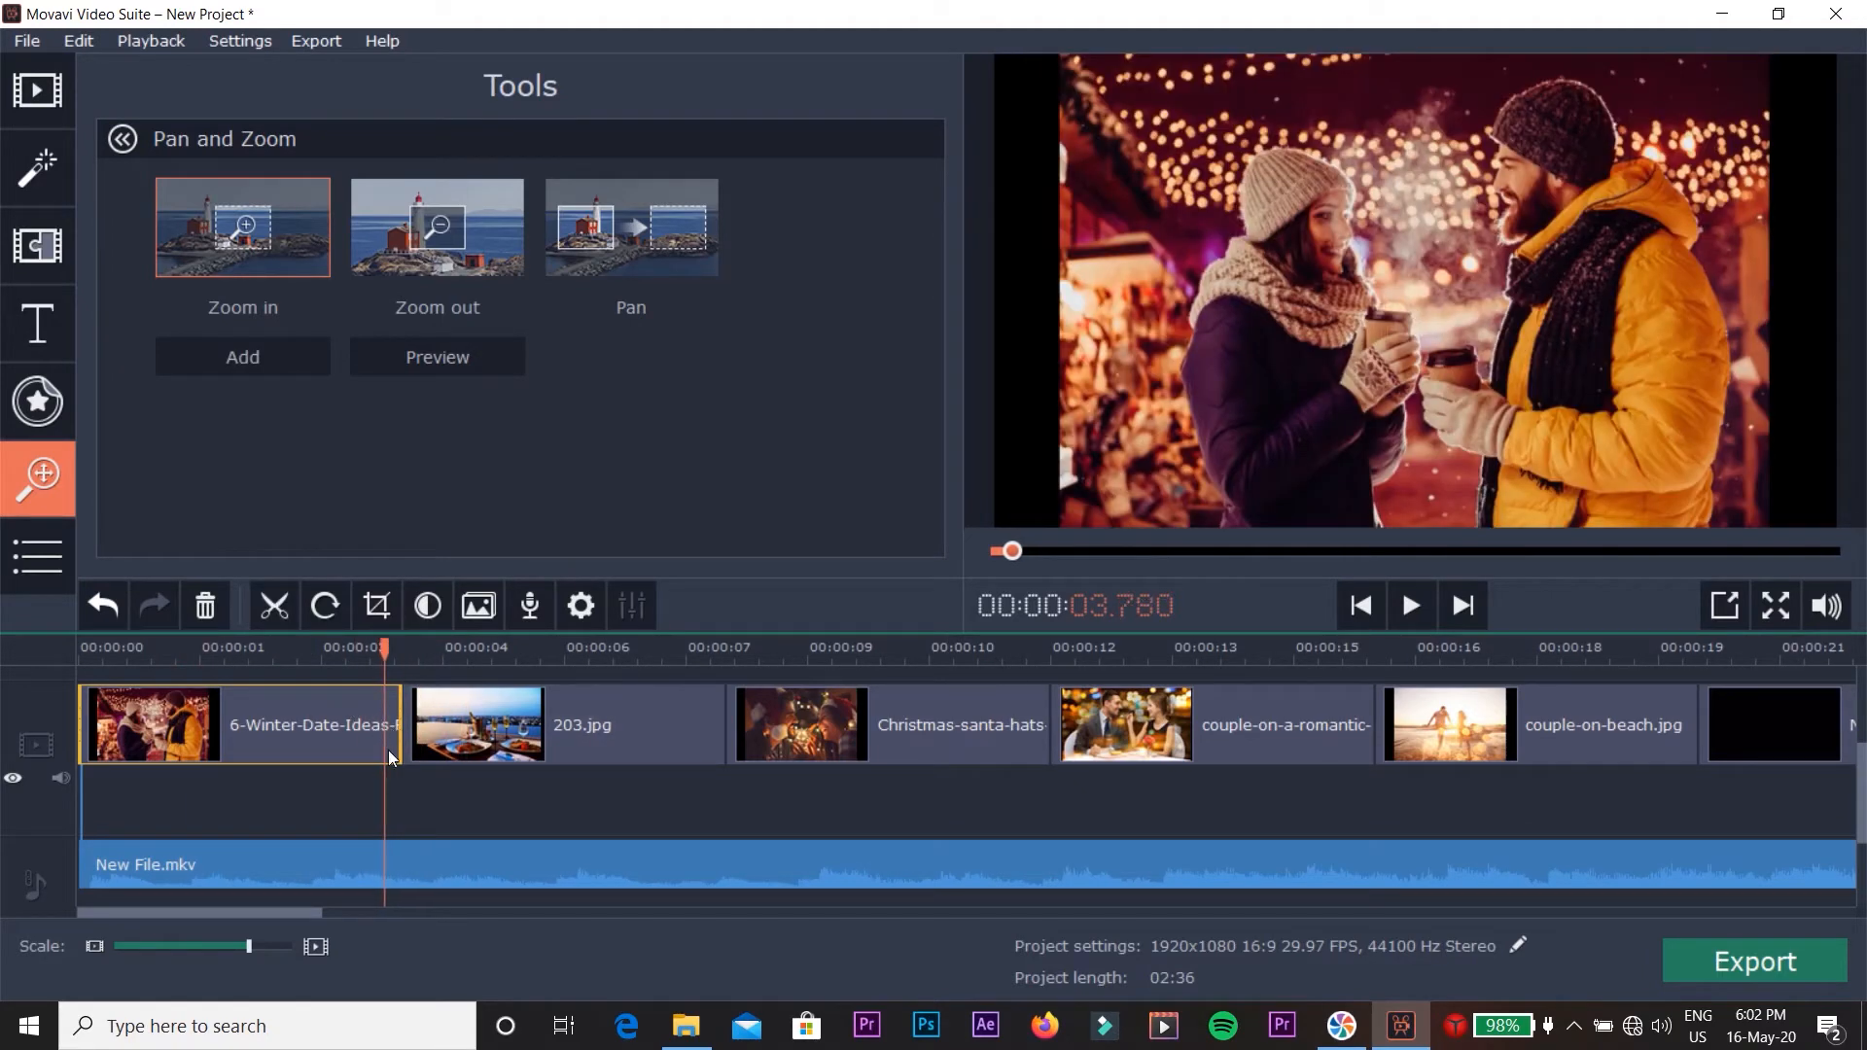
Add the Matrix - small blocks transition between the first photo and 203.jpg, and play across it to check it.
{"action": "left_click", "coordinate": [53, 272]}
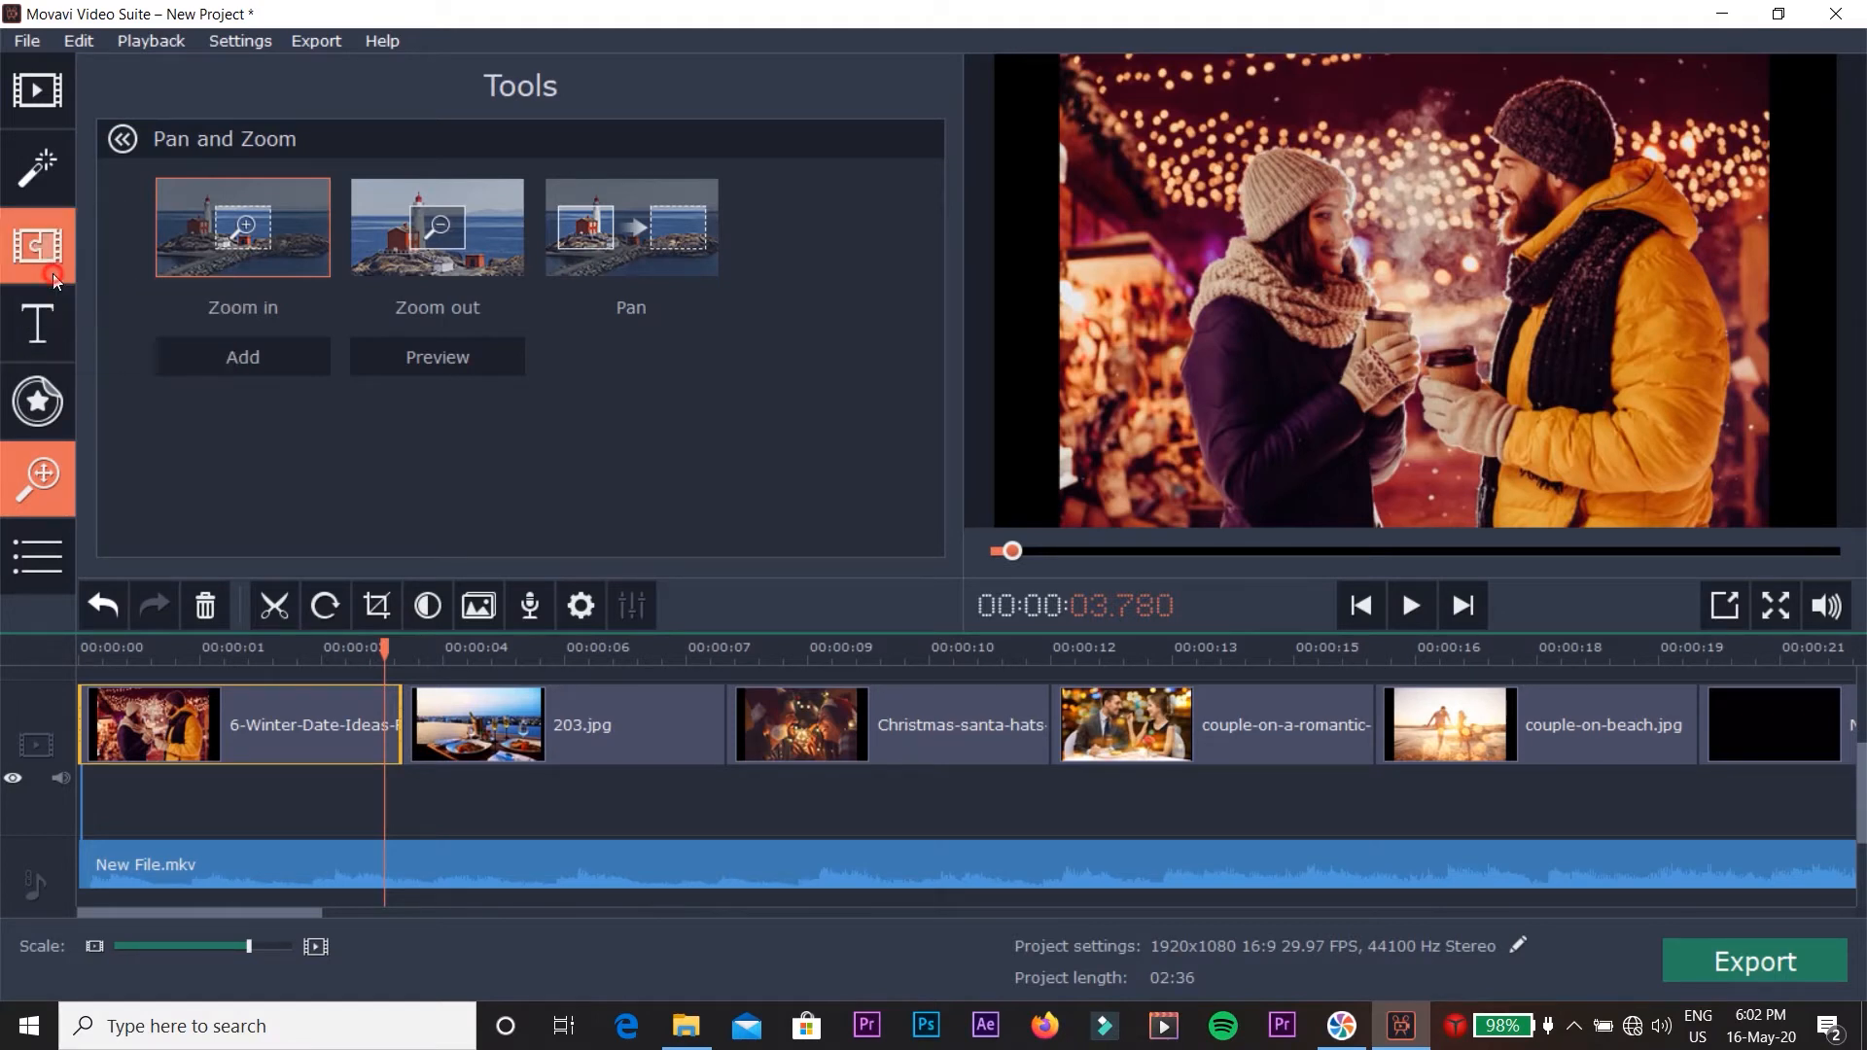
{"action": "left_click_drag", "start_coordinate": [487, 318], "coordinate": [370, 737]}
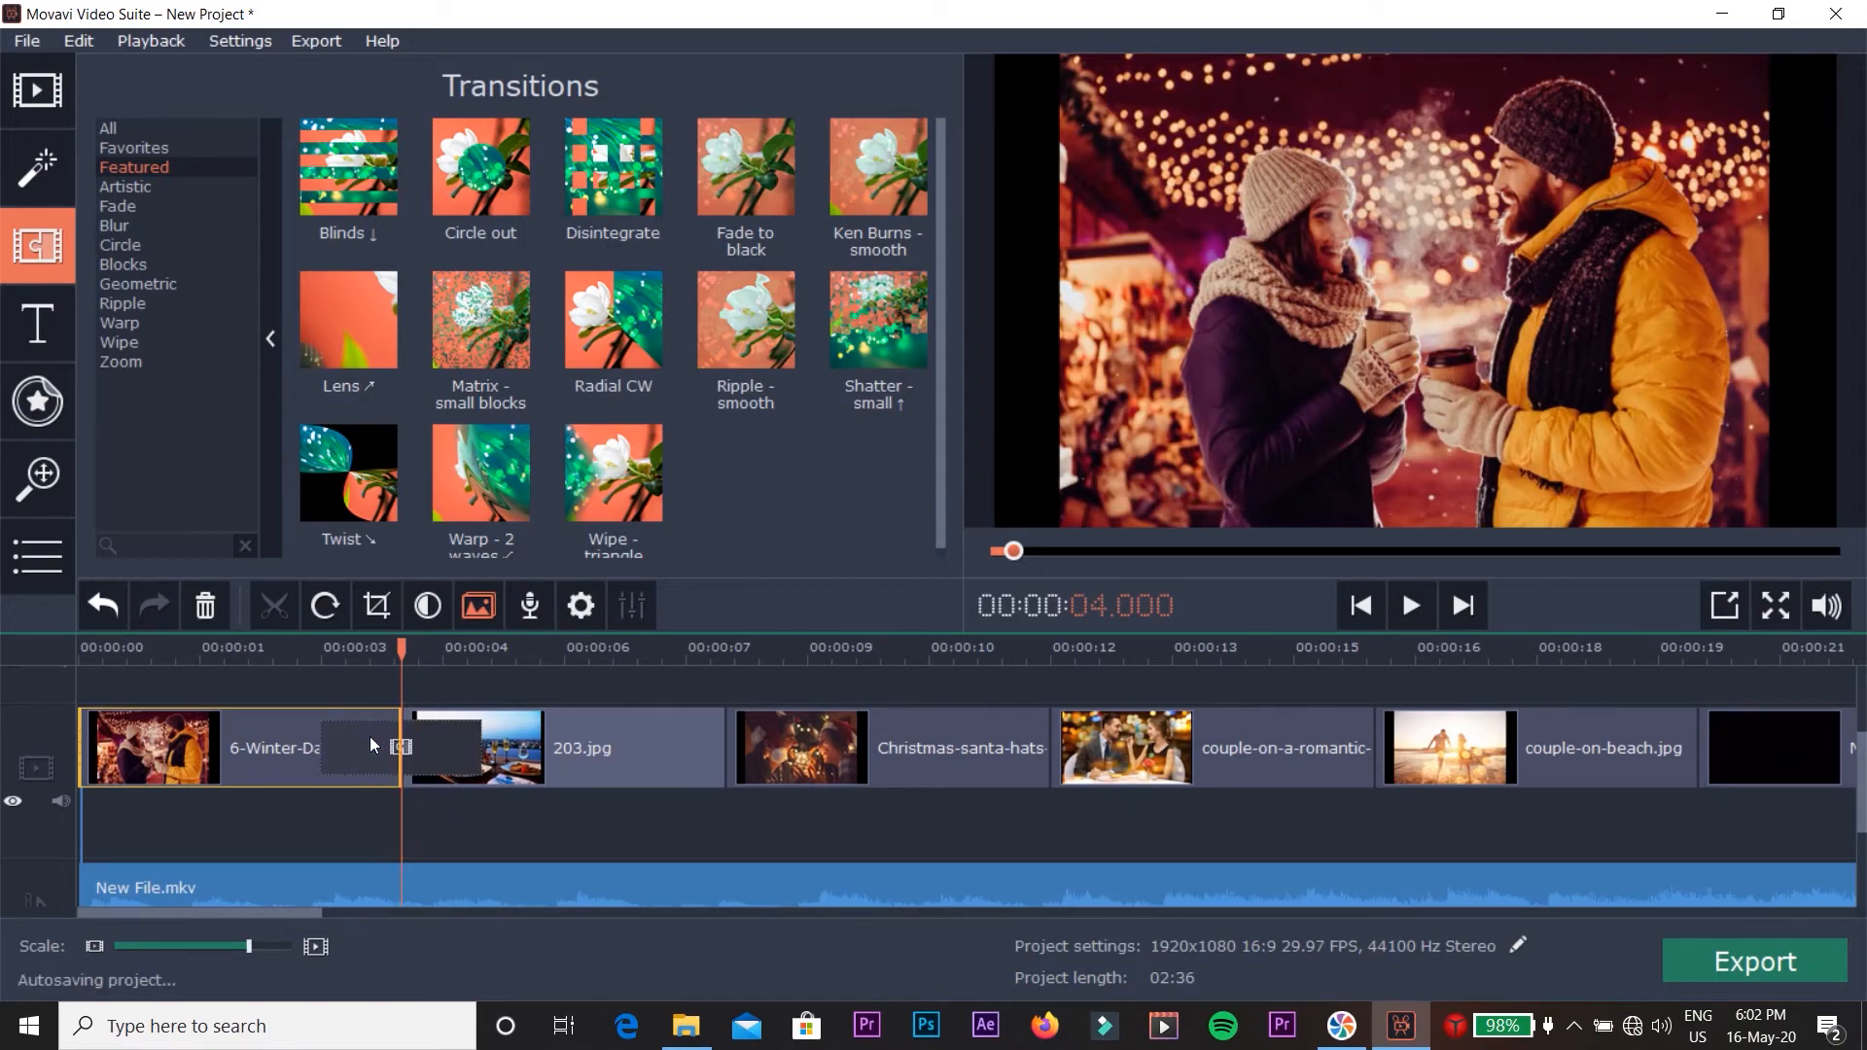
{"action": "left_click_drag", "start_coordinate": [401, 650], "coordinate": [306, 671]}
{"action": "key", "text": "space"}
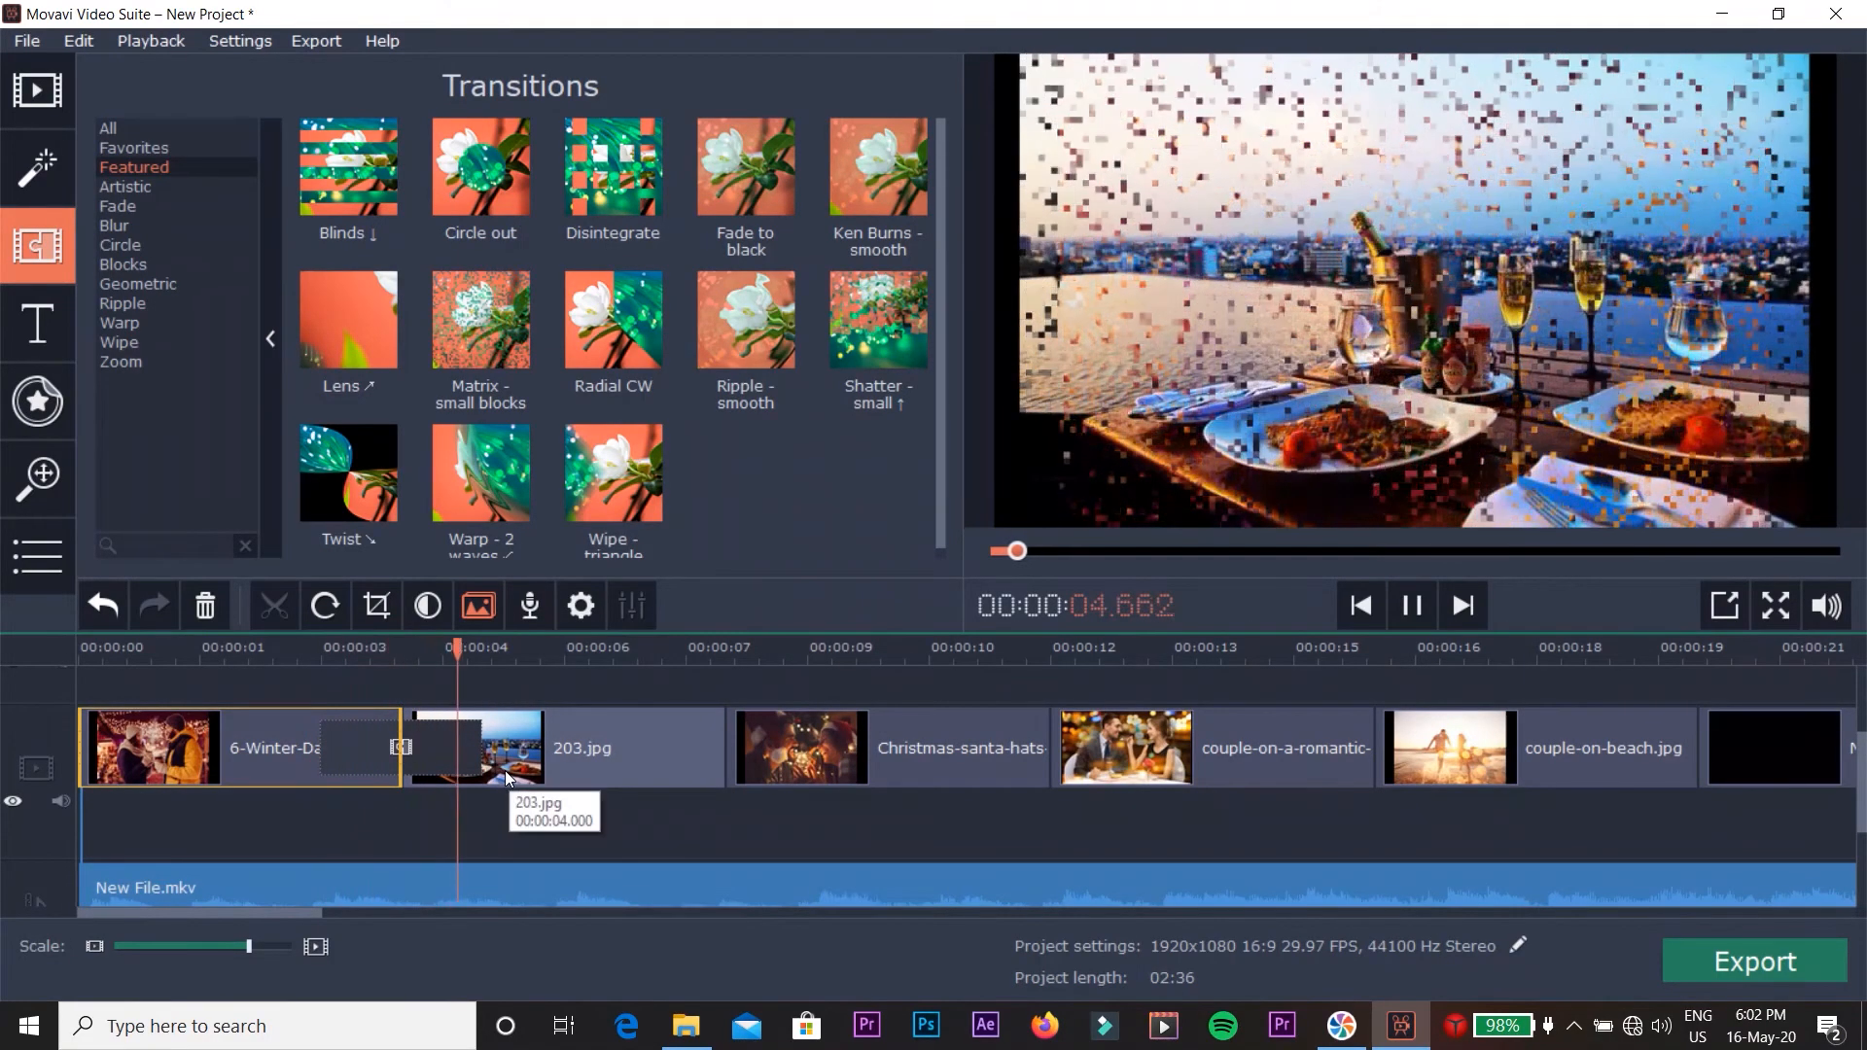
{"action": "key", "text": "space"}
Apply the Glowing edges and Glass mosaic filters to 203.jpg and undo them.
{"action": "left_click_drag", "start_coordinate": [531, 662], "coordinate": [598, 653]}
{"action": "left_click", "coordinate": [678, 739]}
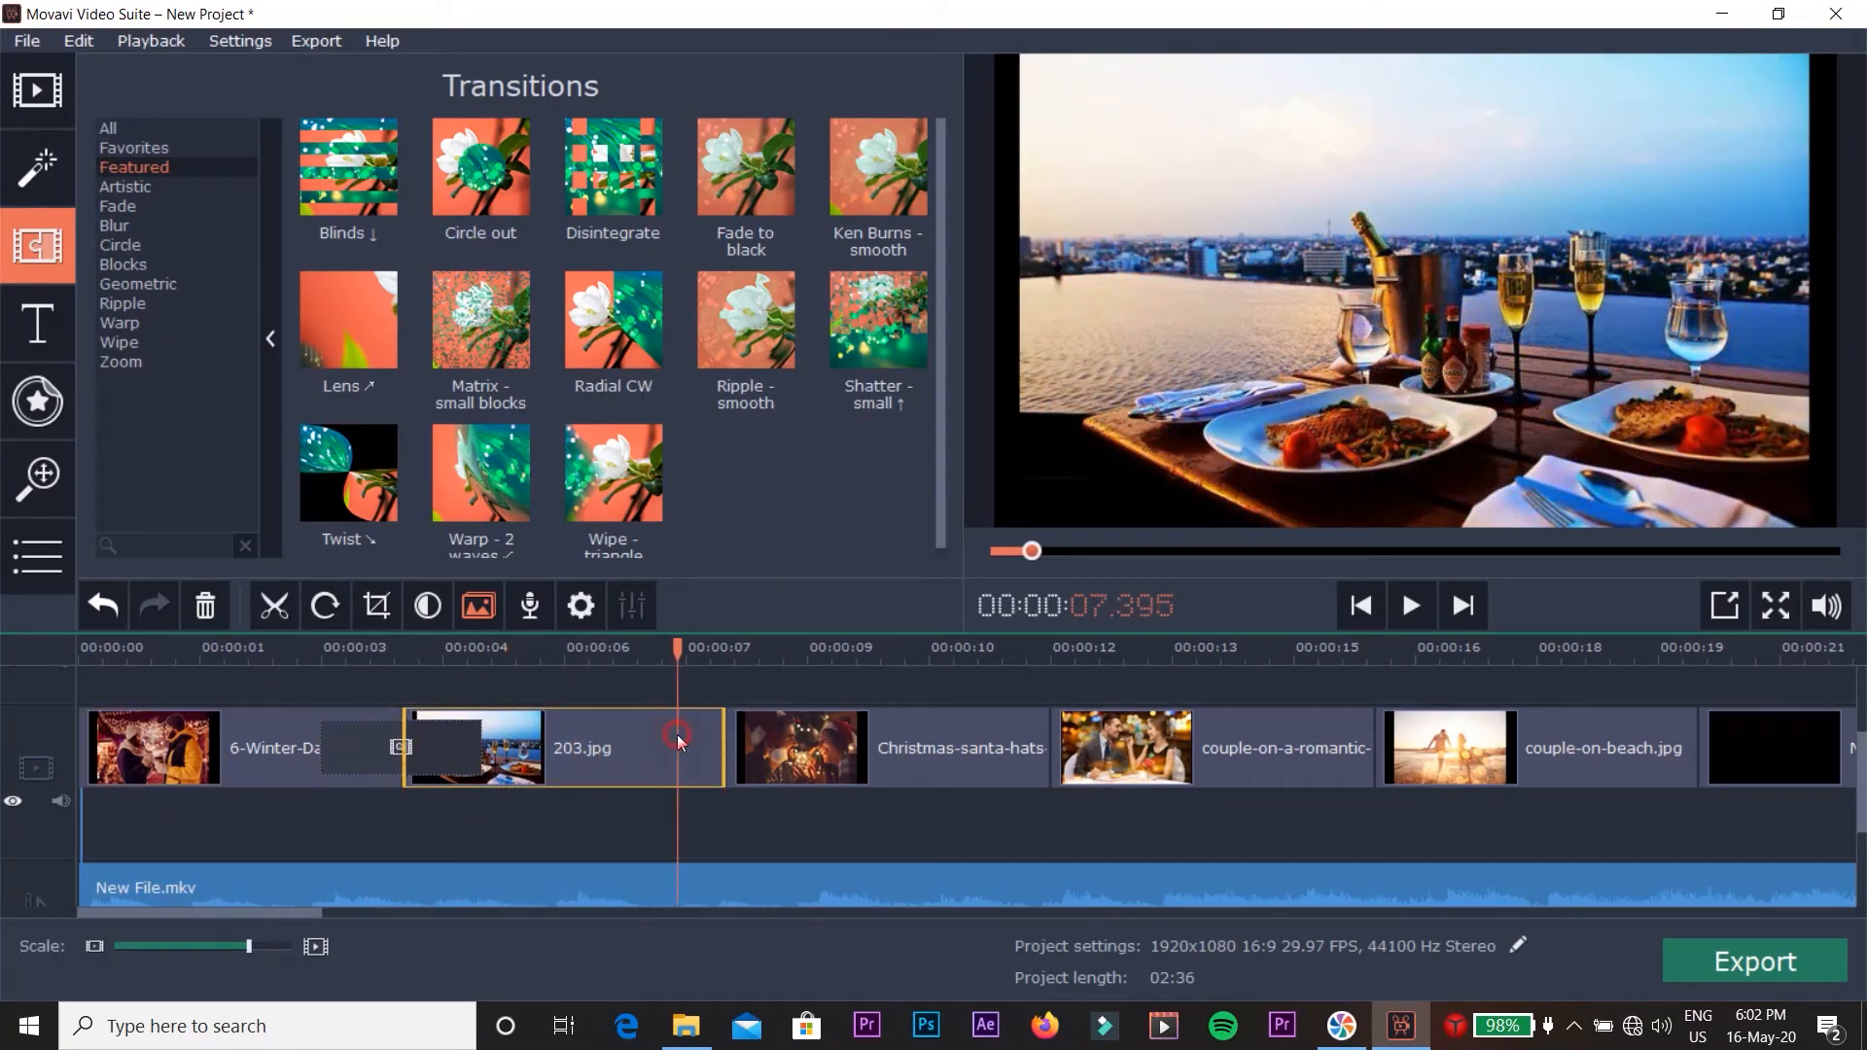
{"action": "left_click", "coordinate": [43, 193]}
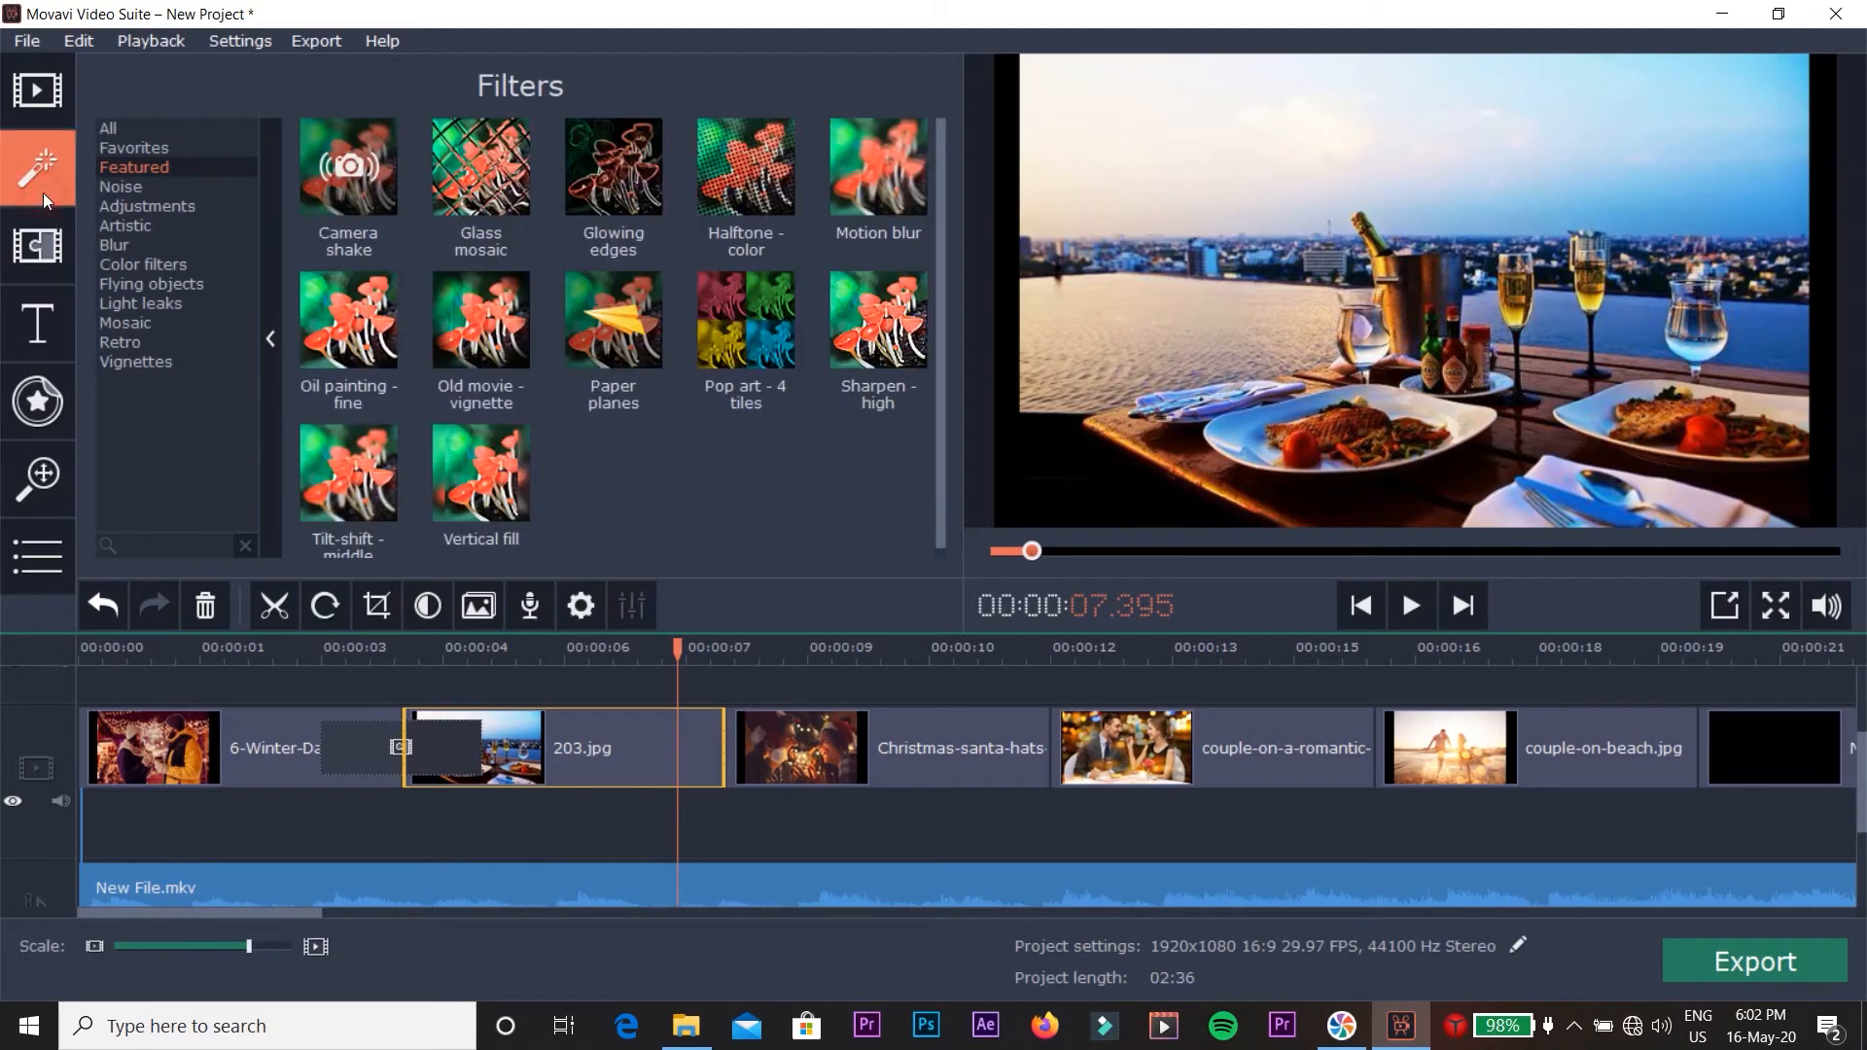
{"action": "left_click_drag", "start_coordinate": [586, 340], "coordinate": [583, 731]}
{"action": "left_click_drag", "start_coordinate": [678, 653], "coordinate": [551, 653]}
{"action": "left_click_drag", "start_coordinate": [445, 185], "coordinate": [556, 792]}
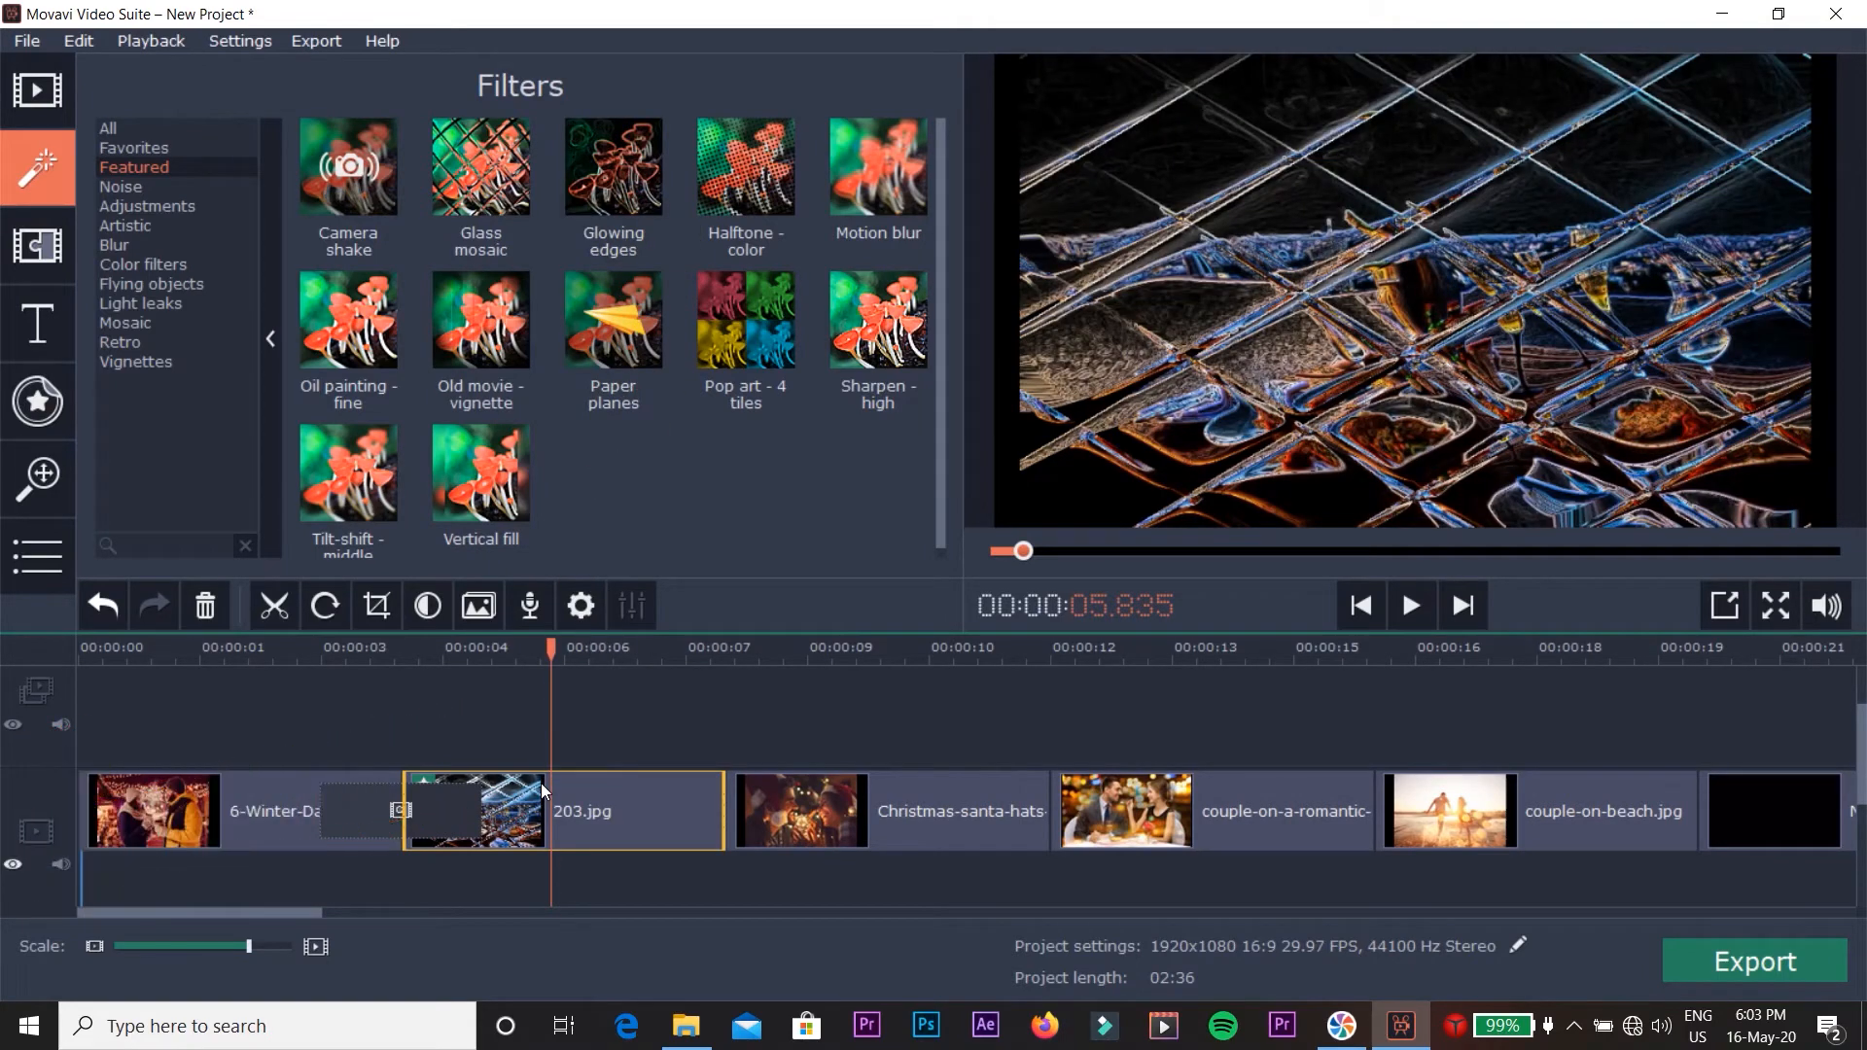
{"action": "key", "text": "ctrl+z"}
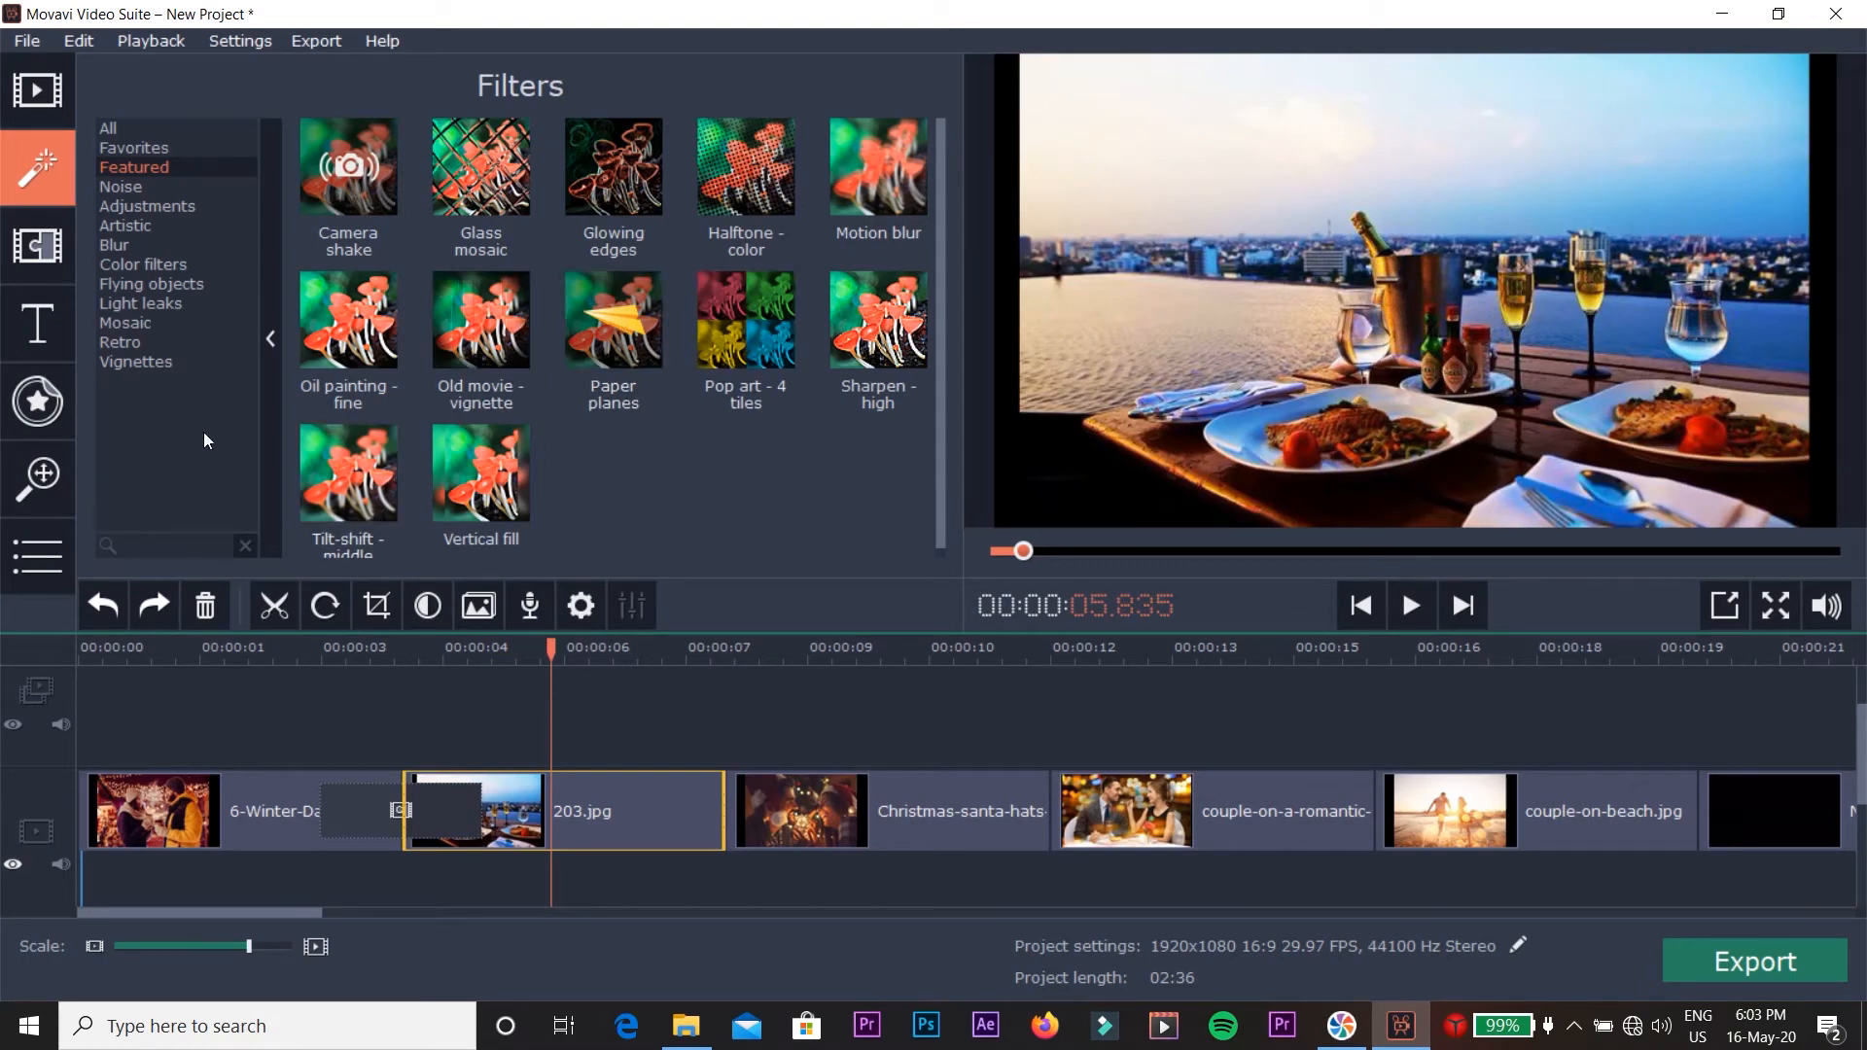
Place a Text with line 2 title above 203.jpg on the titles track and open it for editing.
{"action": "left_click", "coordinate": [49, 318]}
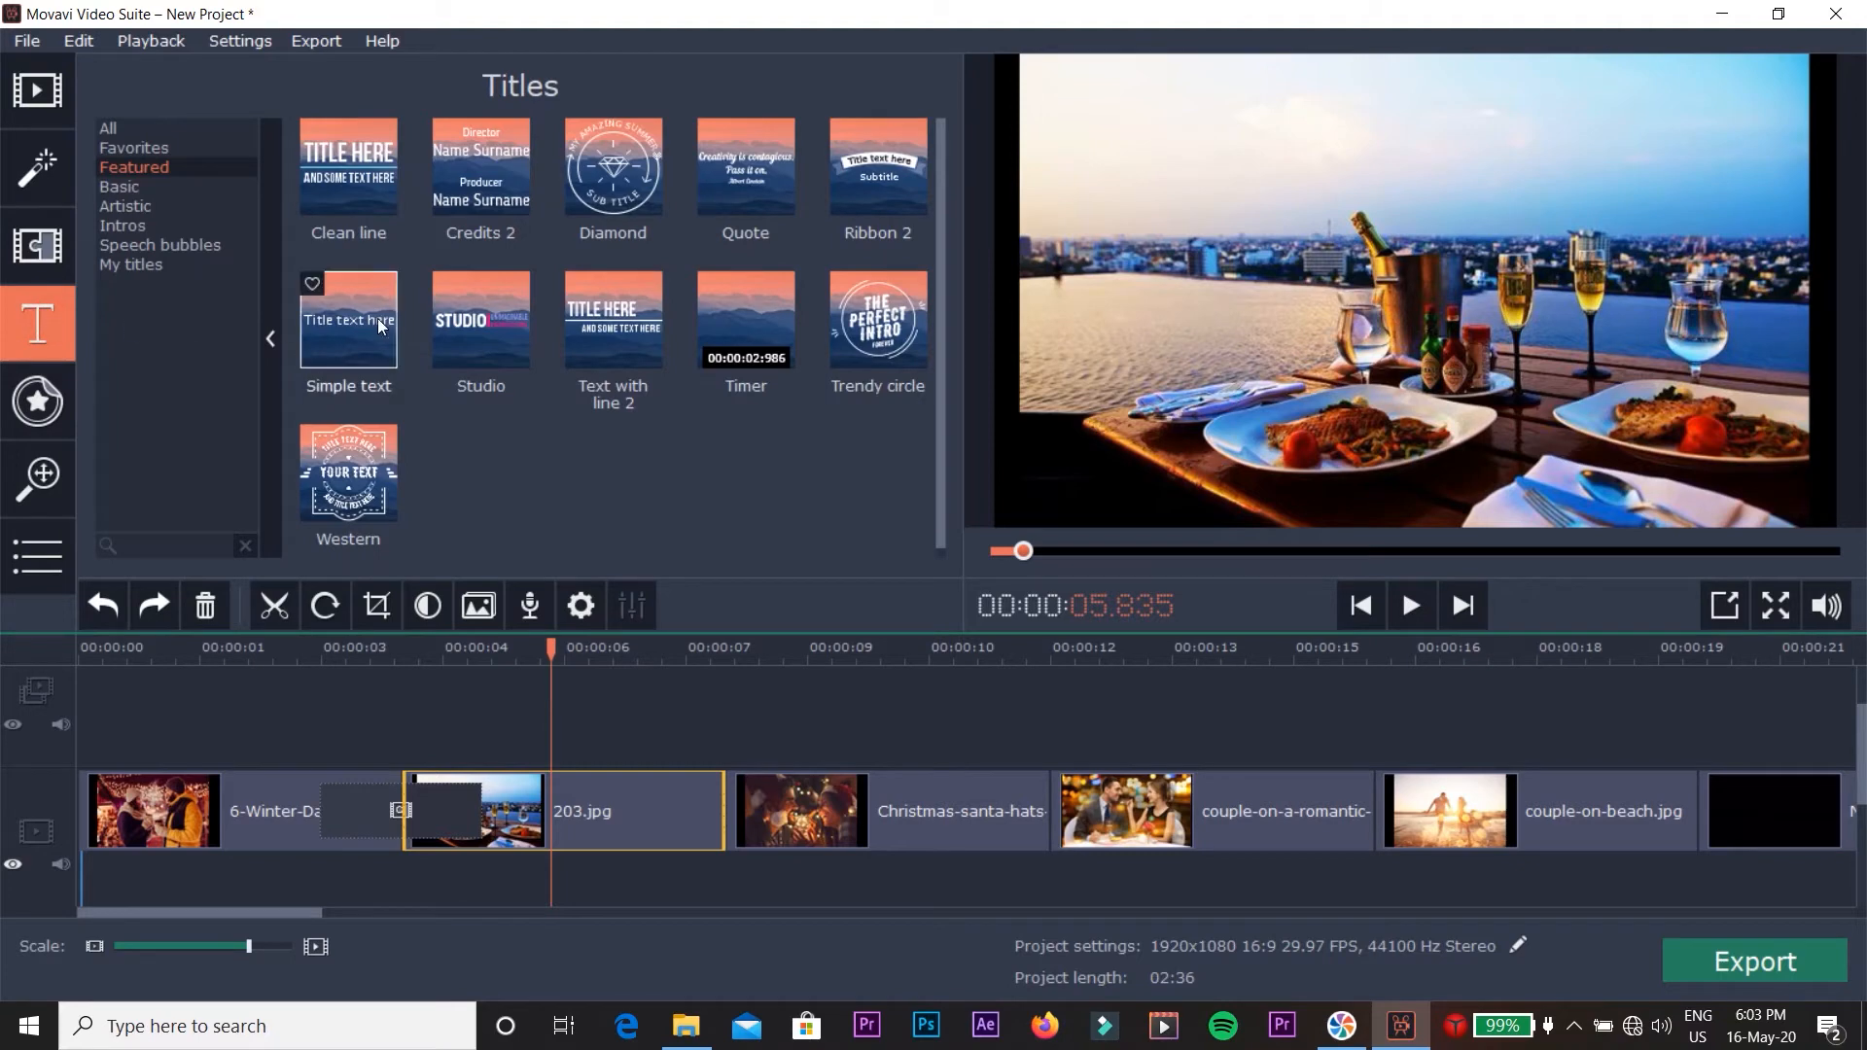
{"action": "left_click_drag", "start_coordinate": [615, 321], "coordinate": [471, 717]}
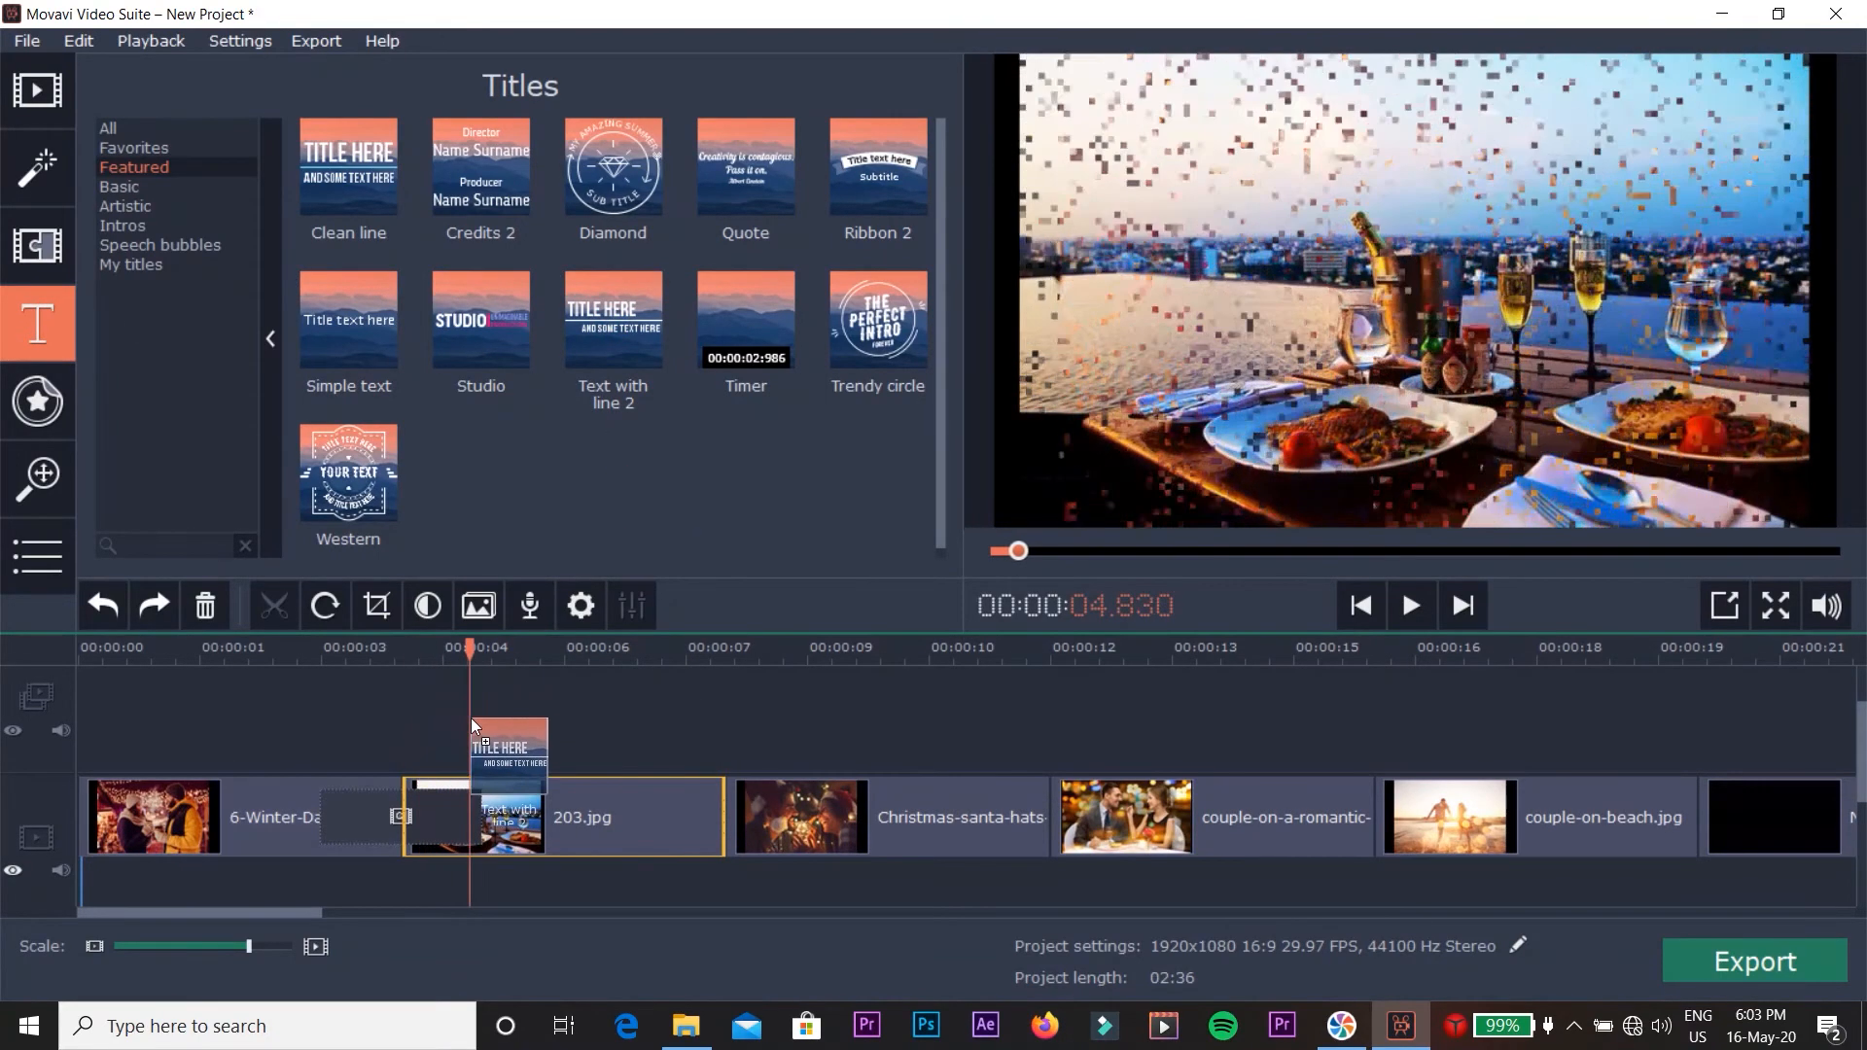
{"action": "double_click", "coordinate": [471, 717]}
{"action": "mouse_move", "coordinate": [469, 646]}
{"action": "left_mouse_down"}
{"action": "mouse_move", "coordinate": [737, 700]}
{"action": "mouse_move", "coordinate": [398, 750]}
{"action": "mouse_move", "coordinate": [574, 702]}
{"action": "left_mouse_up"}
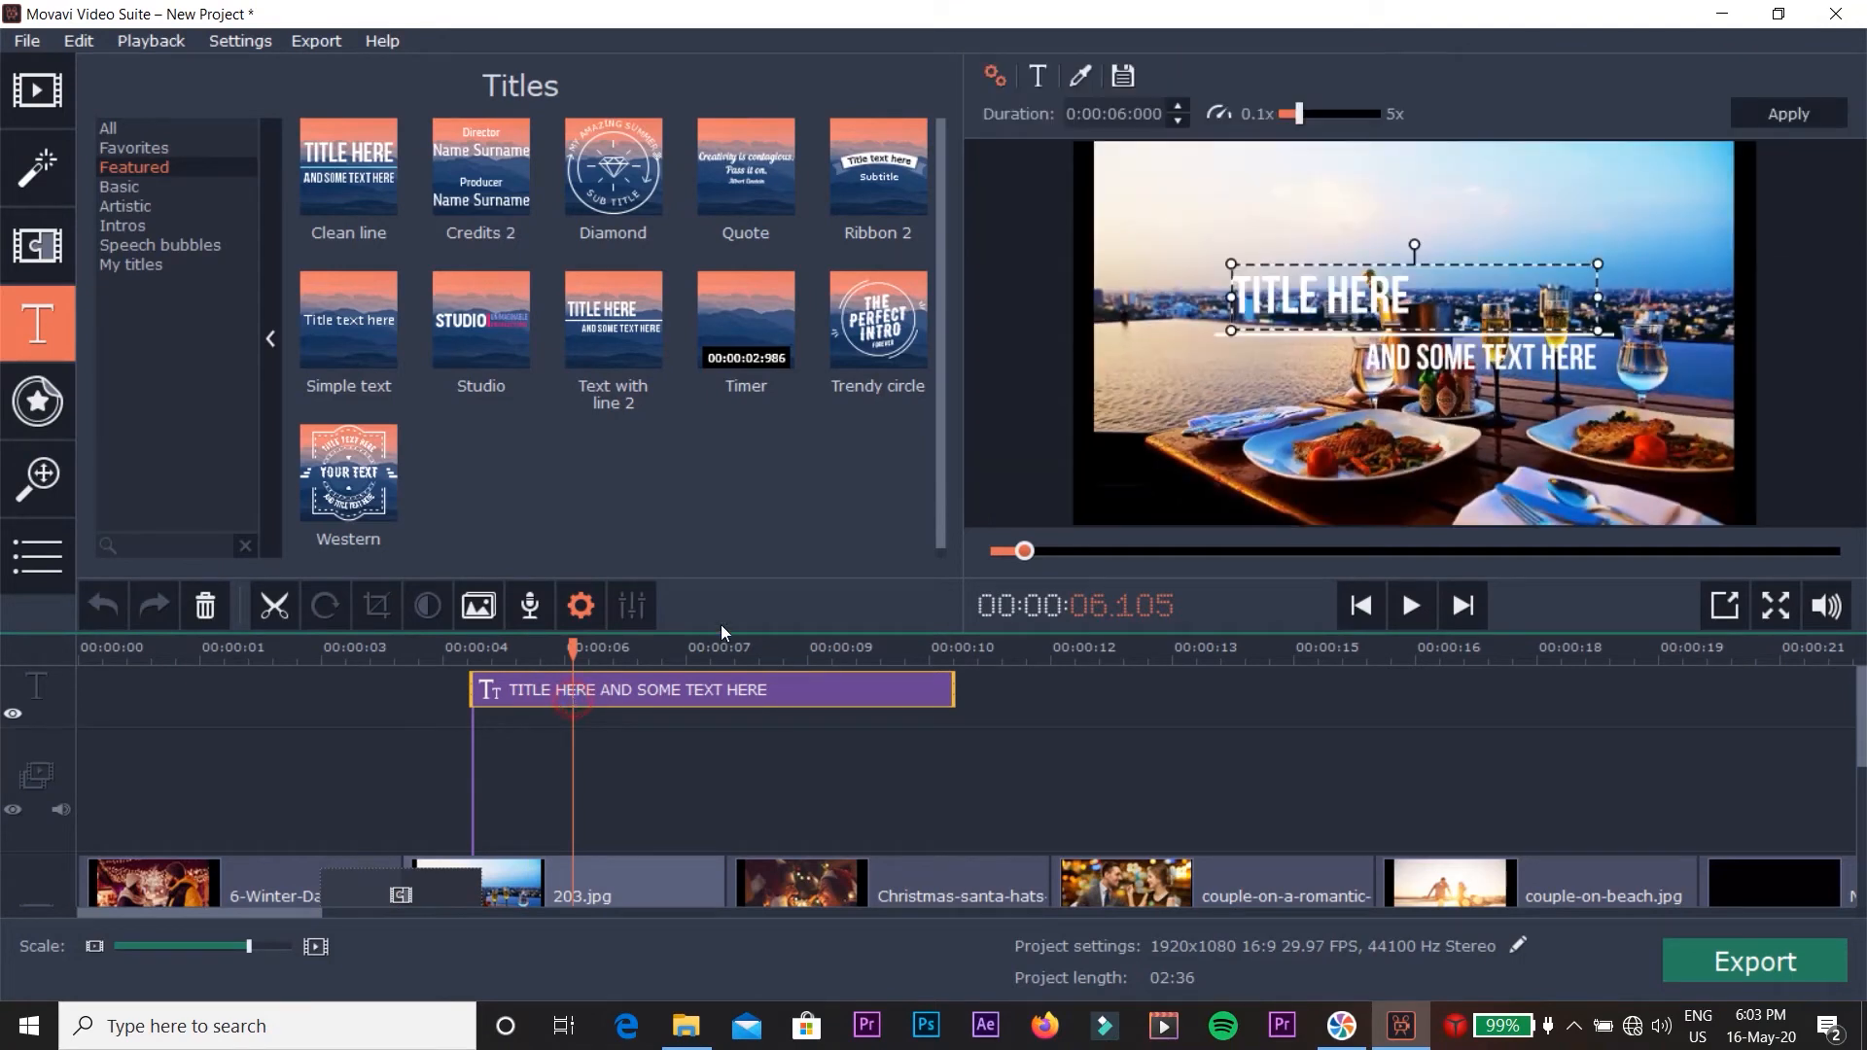
Replace the title's heading with HELLO and clear its second text line.
{"action": "double_click", "coordinate": [1416, 305]}
{"action": "left_click_drag", "start_coordinate": [1418, 305], "coordinate": [1209, 305]}
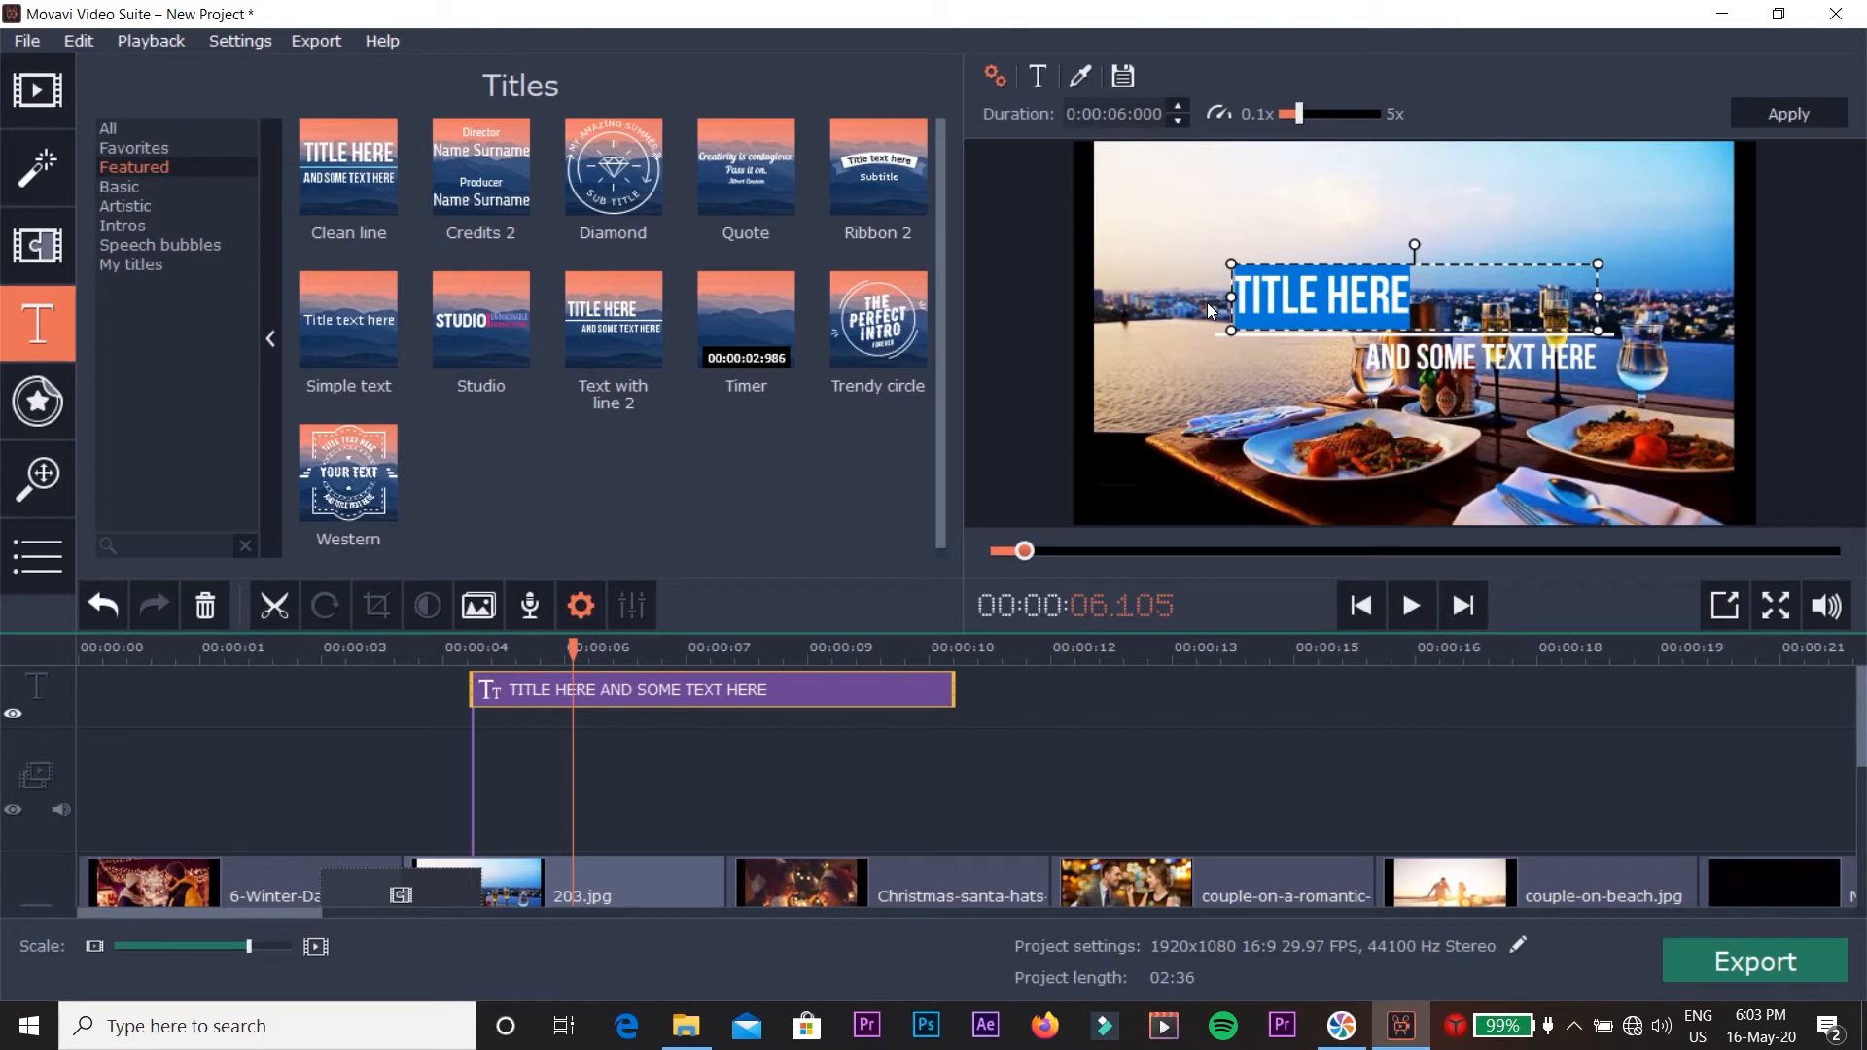
{"action": "type", "text": "HELLO"}
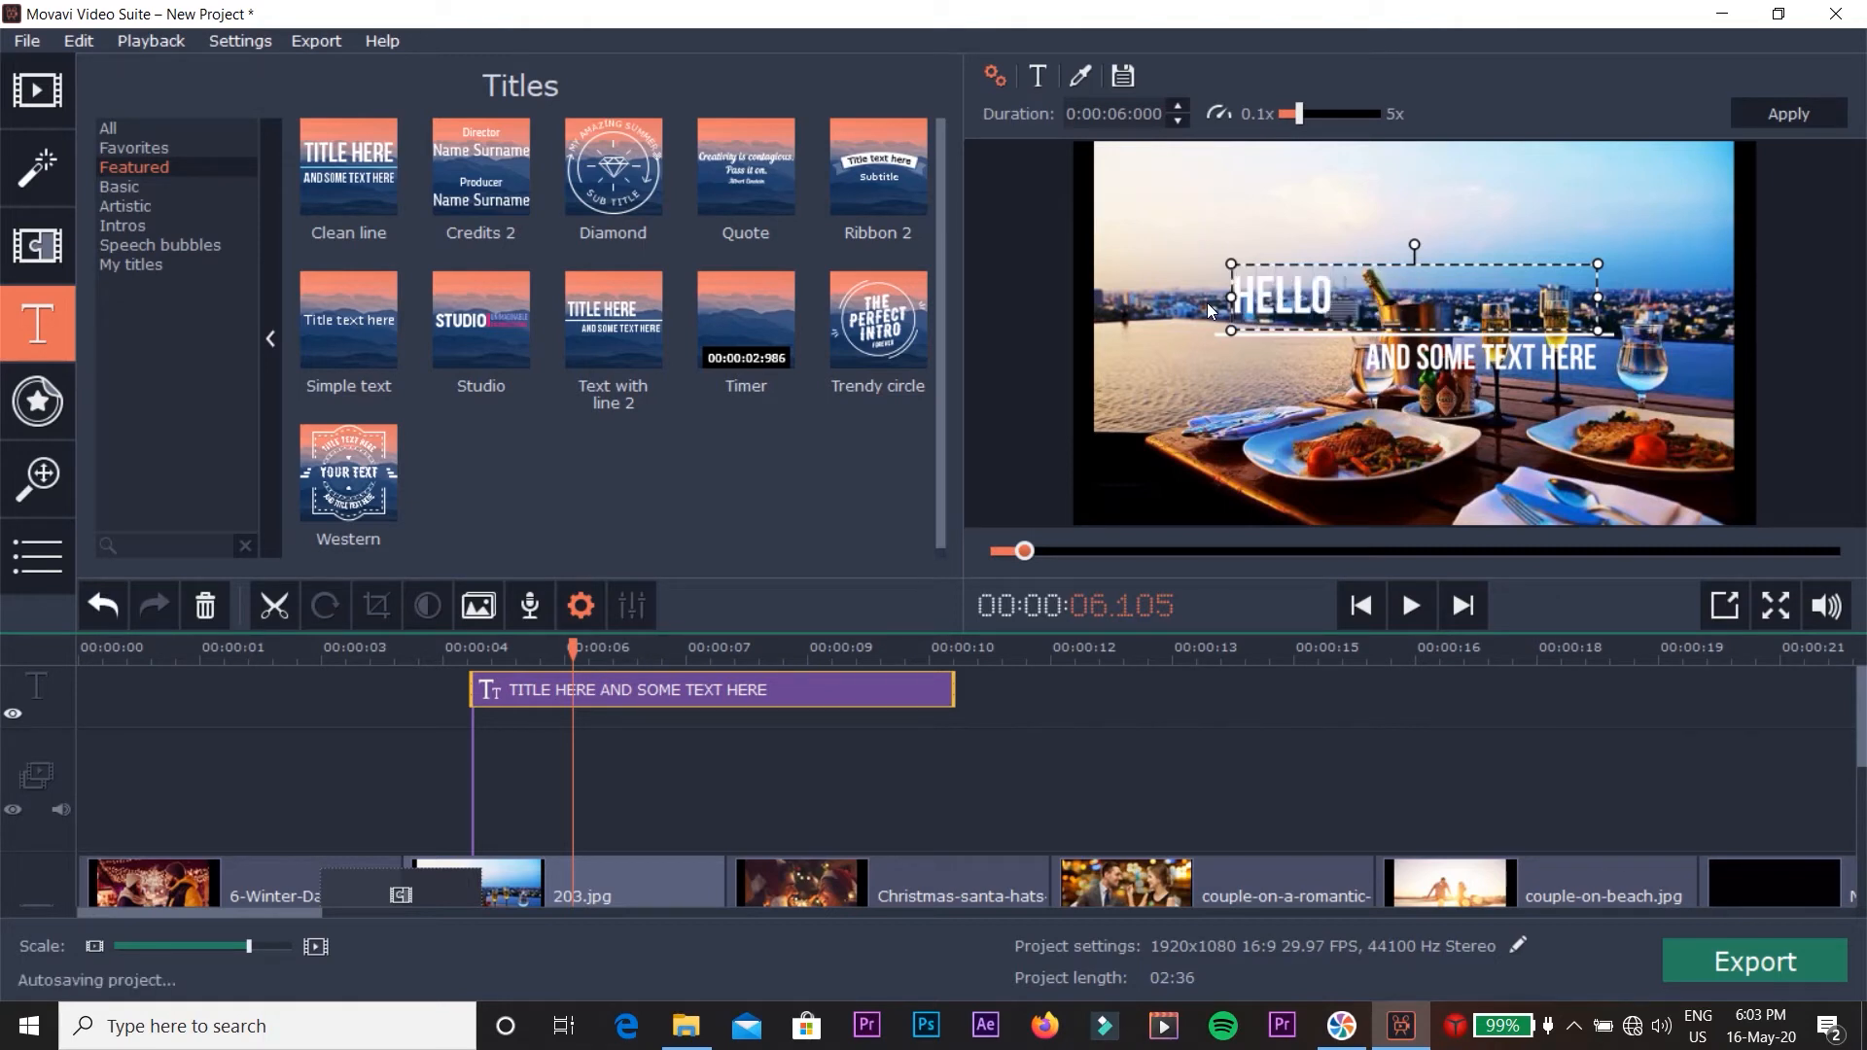
{"action": "left_click", "coordinate": [1568, 362]}
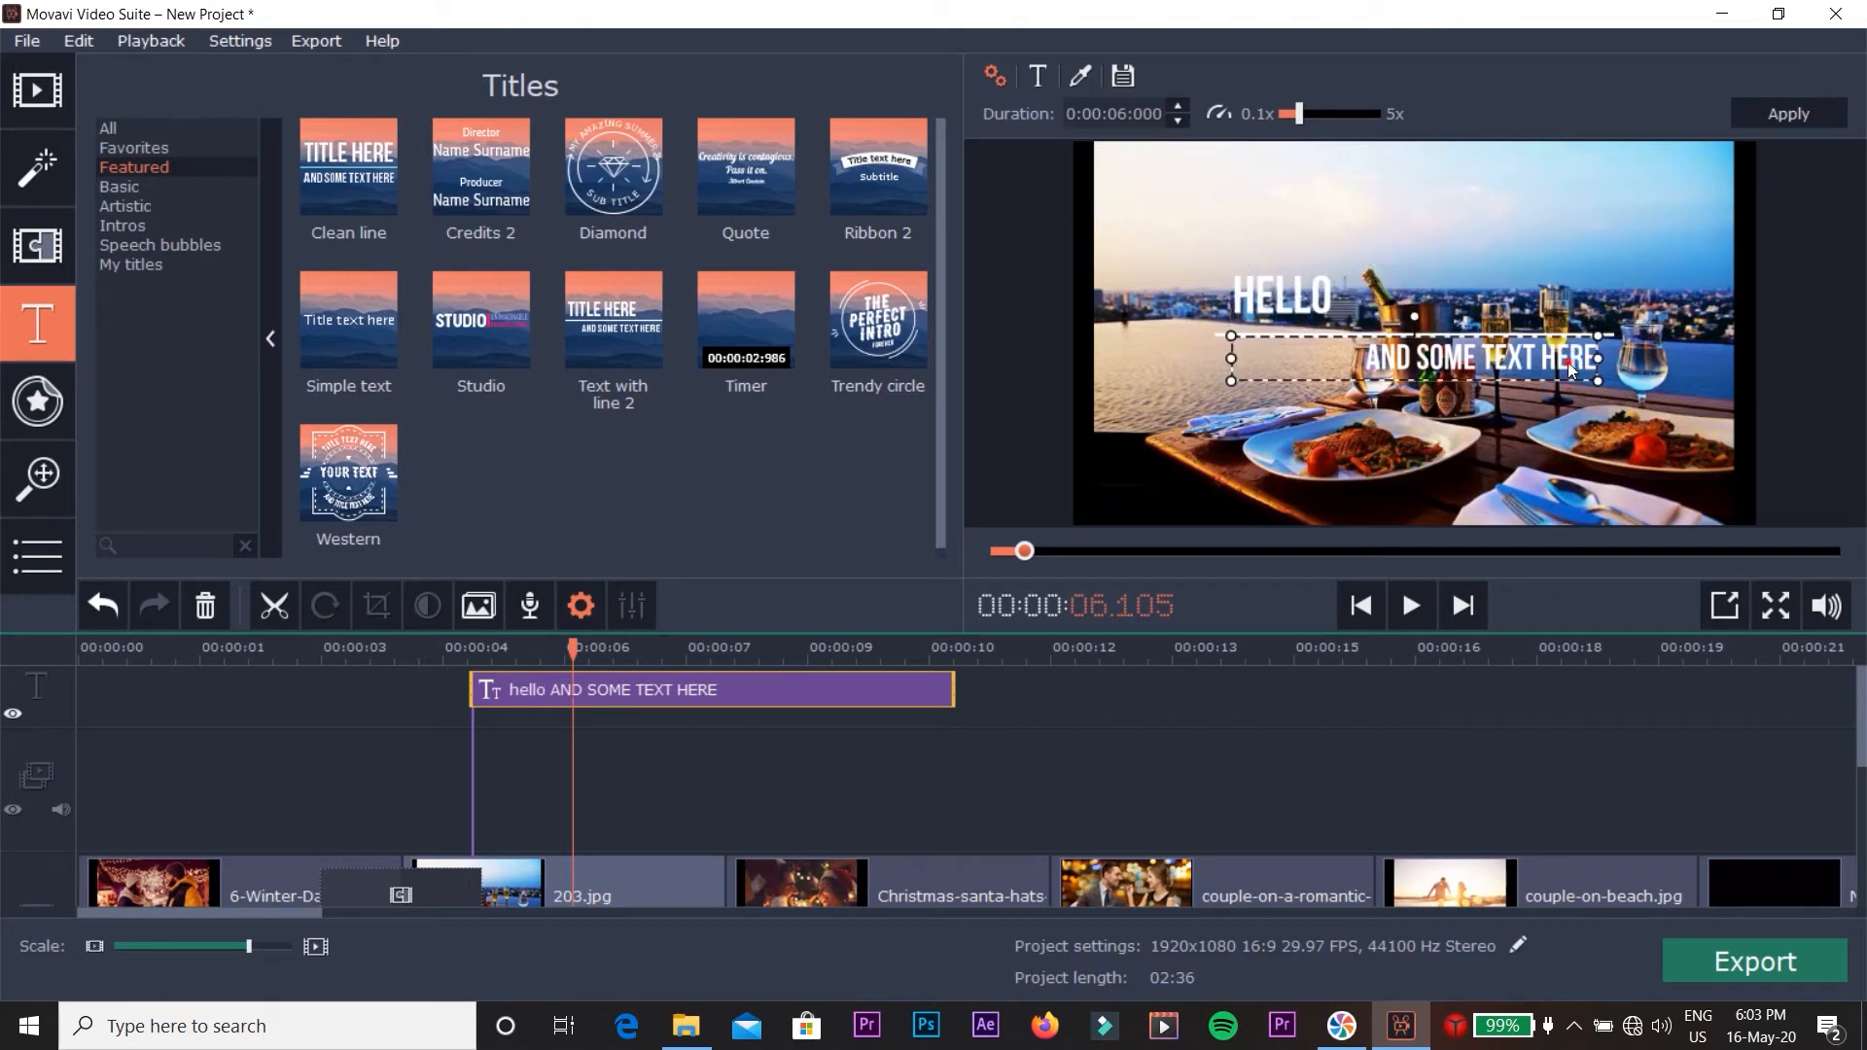
{"action": "key", "text": "ctrl+a"}
{"action": "key", "text": "BackSpace"}
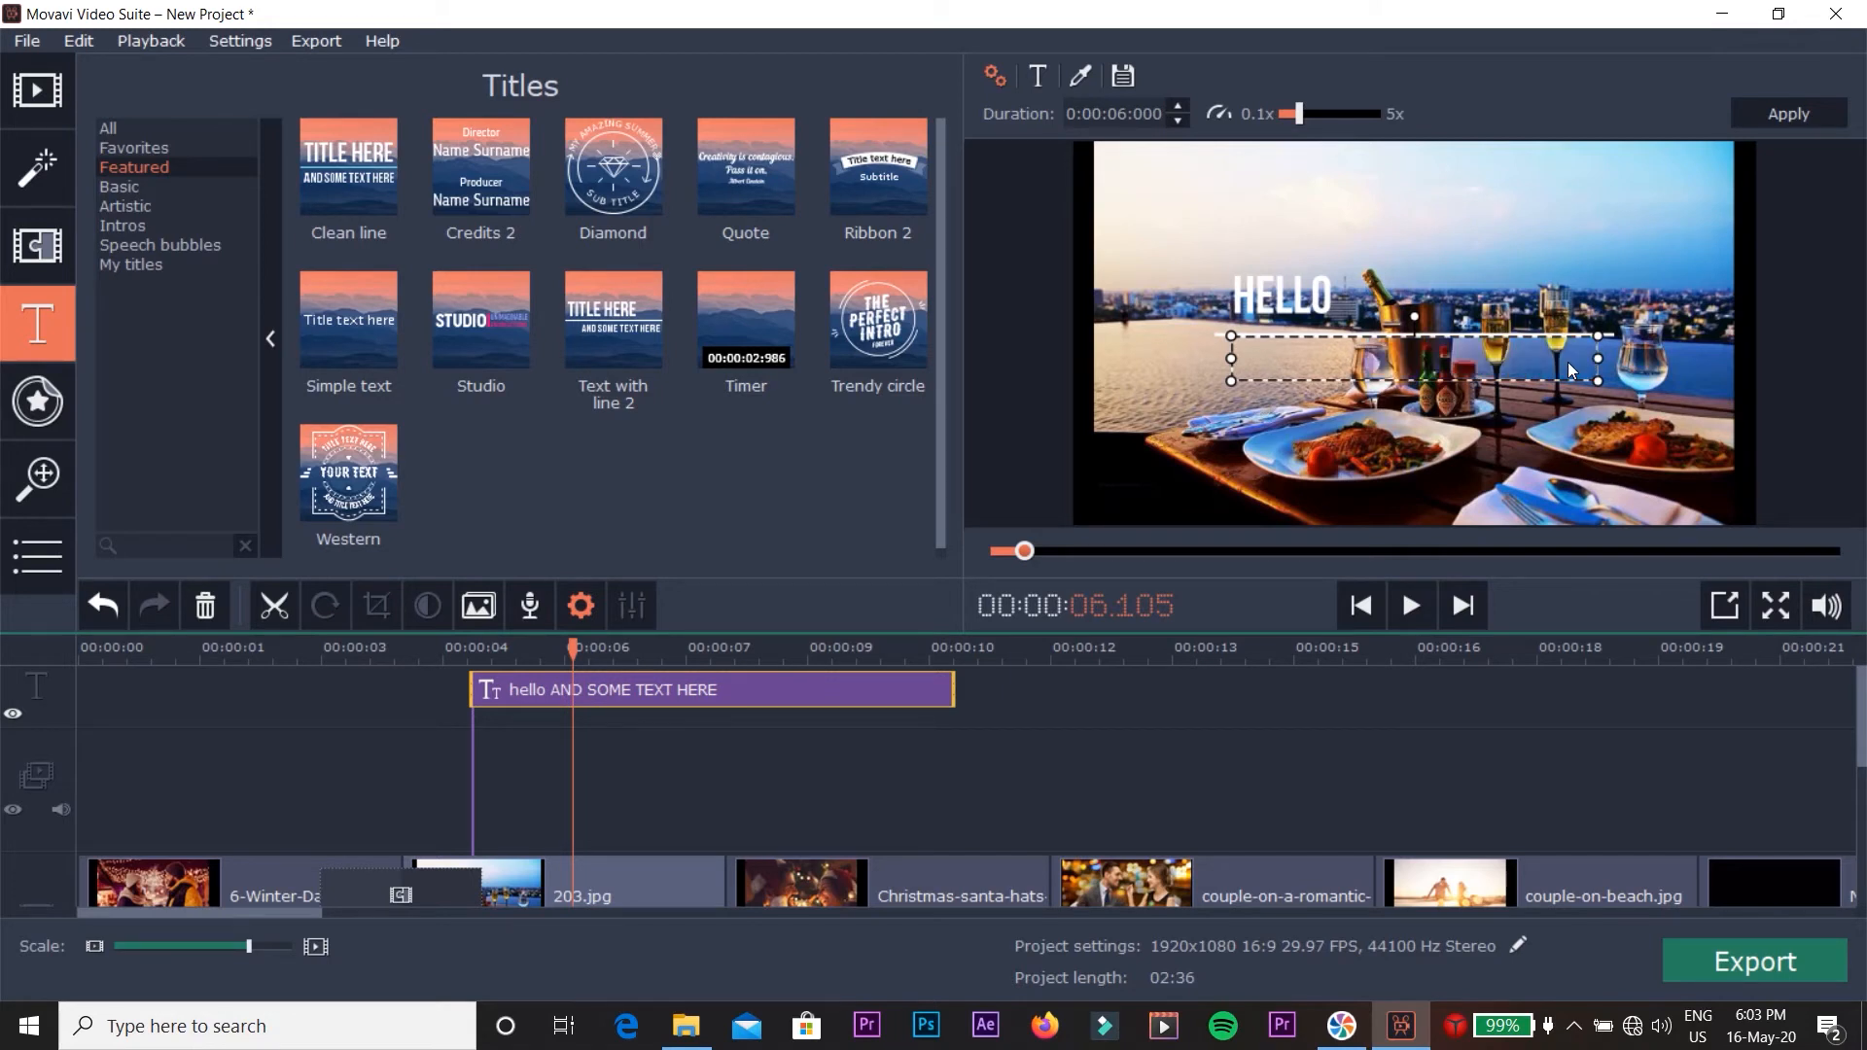
{"action": "left_click", "coordinate": [1295, 284]}
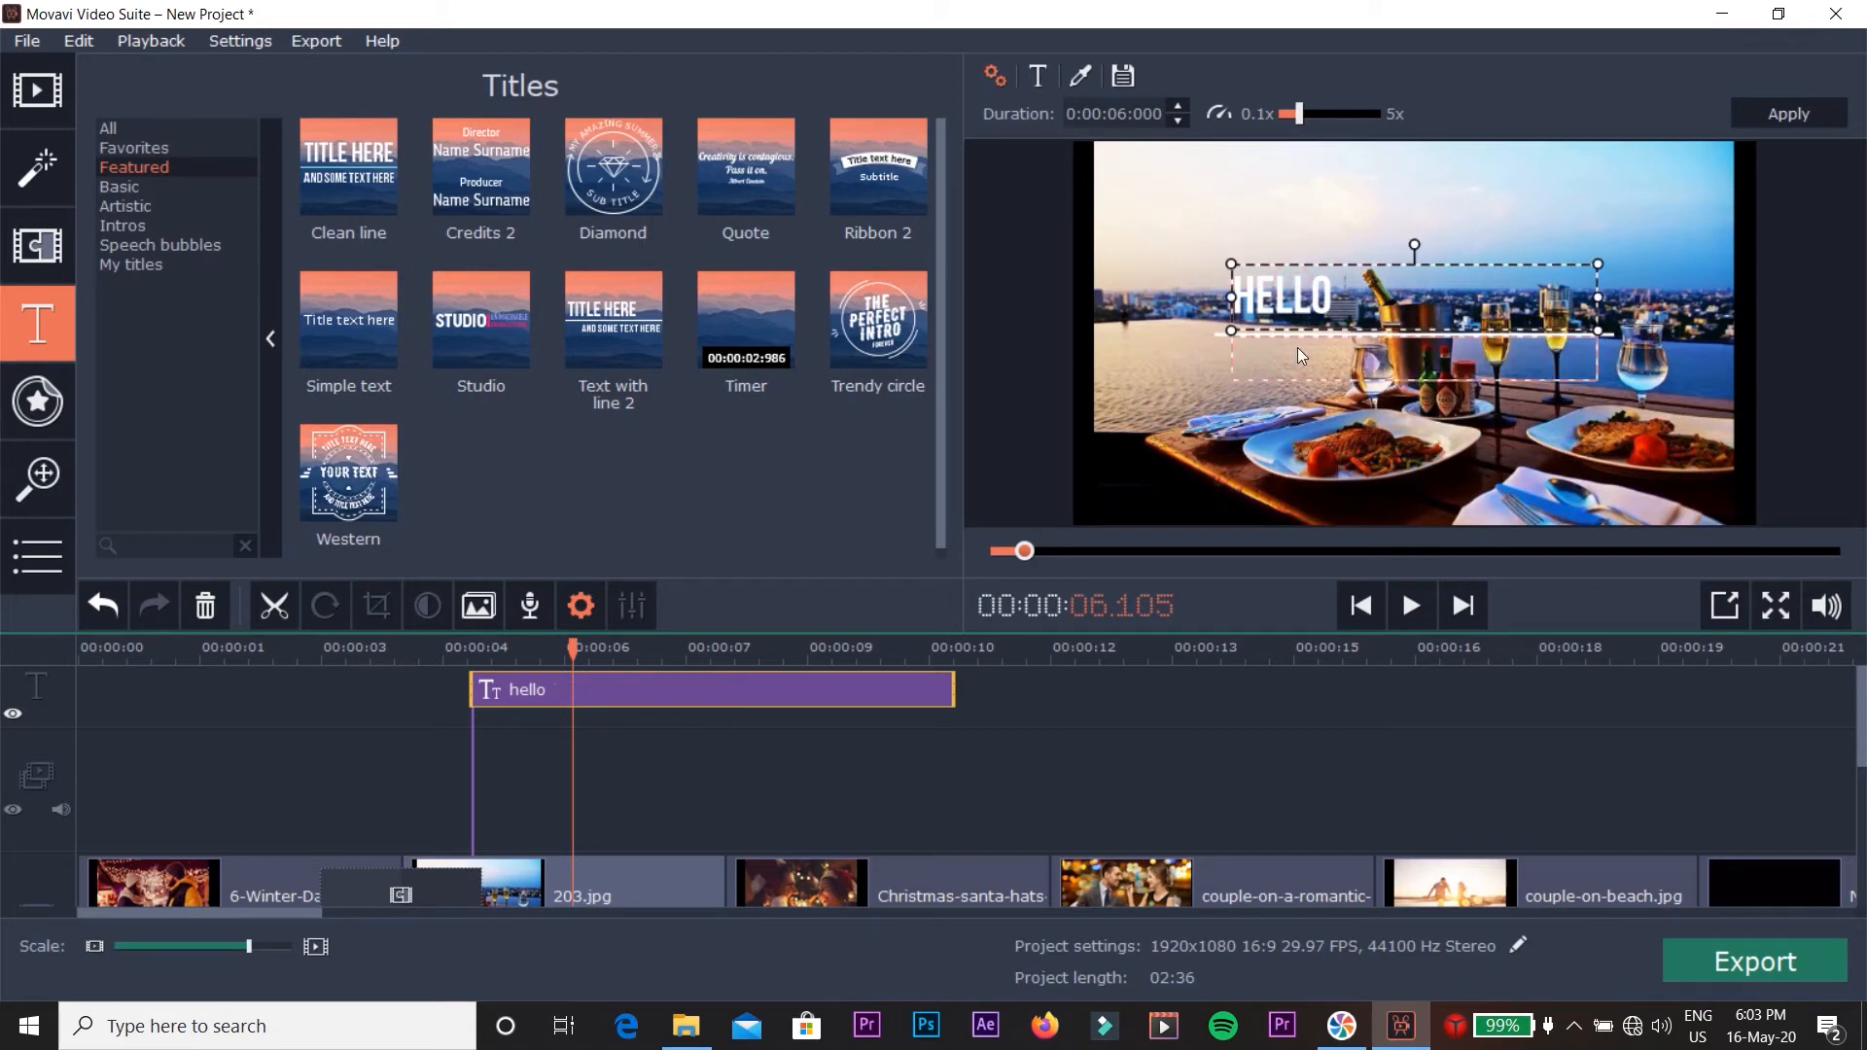
Delete the hello title clip from the titles track.
{"action": "left_click_drag", "start_coordinate": [561, 660], "coordinate": [537, 659]}
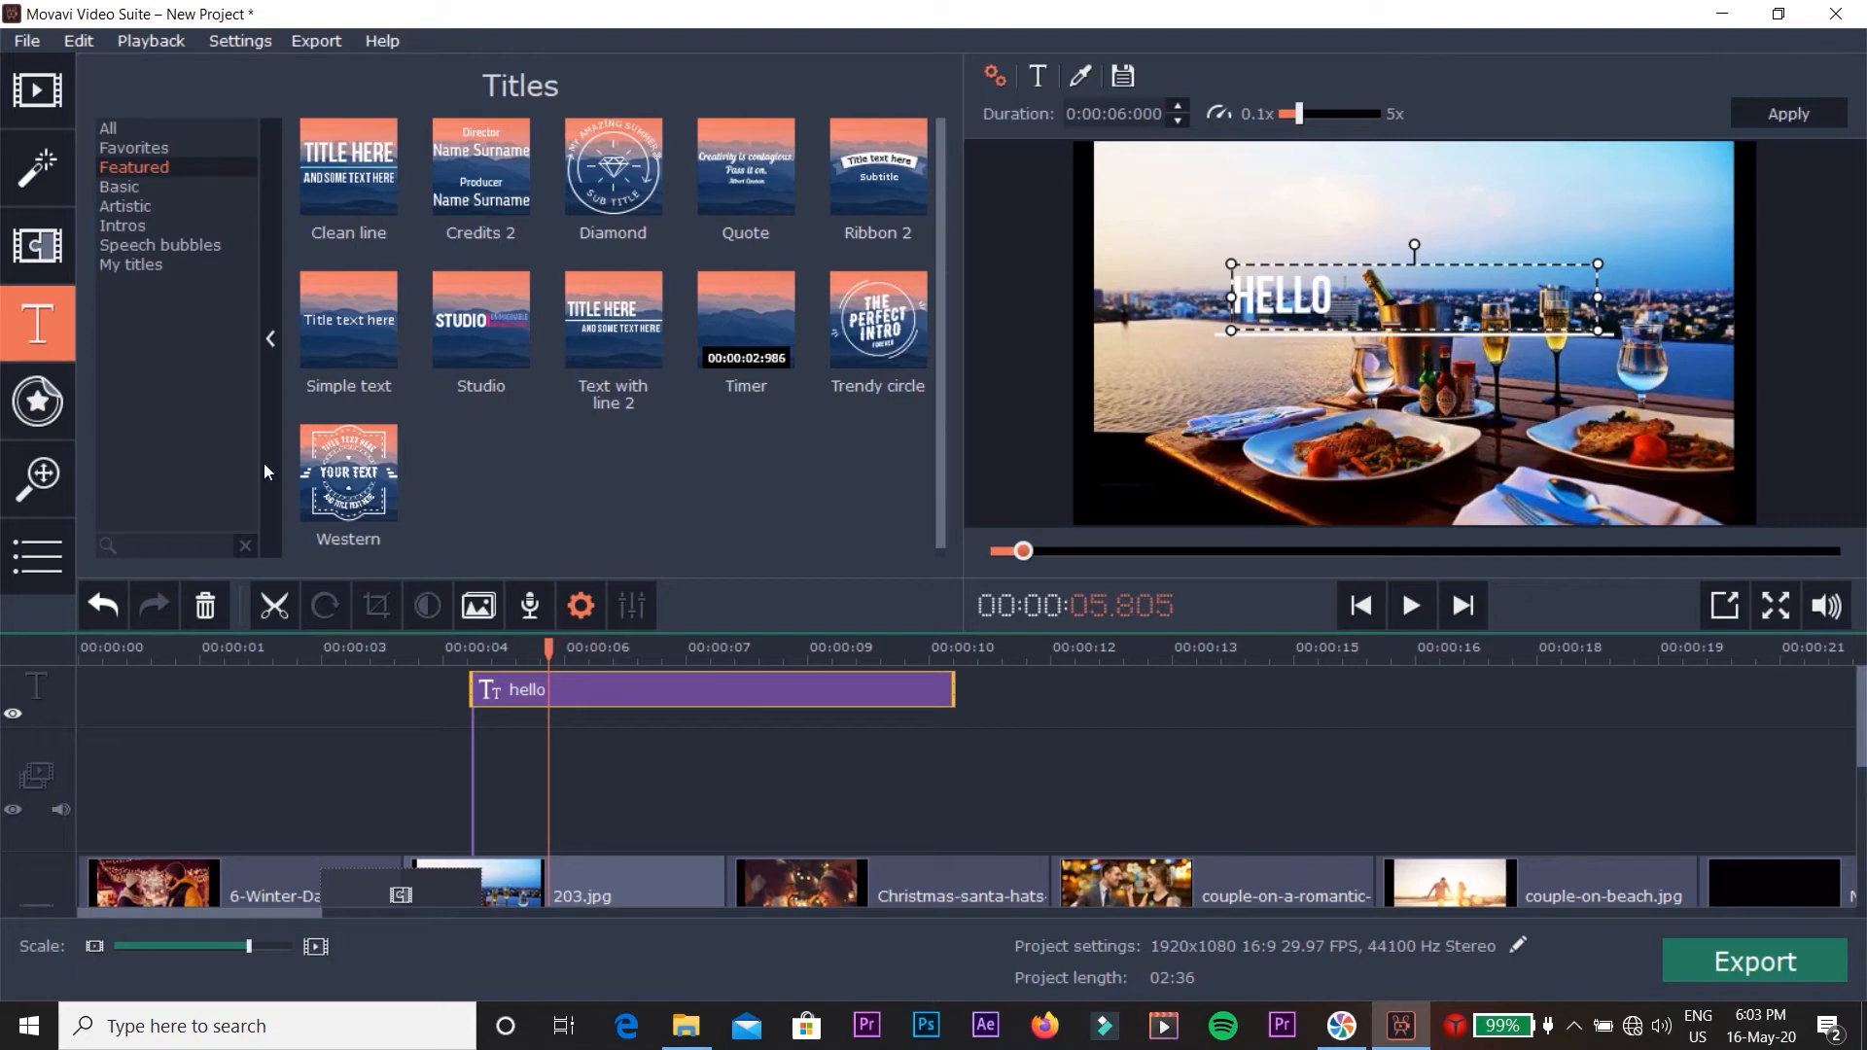
{"action": "left_click", "coordinate": [663, 692]}
{"action": "key", "text": "Delete"}
Add the heart-eyes emoji sticker near the end of 203.jpg, shrink it into the frame's upper-right corner and apply it.
{"action": "left_click", "coordinate": [37, 416]}
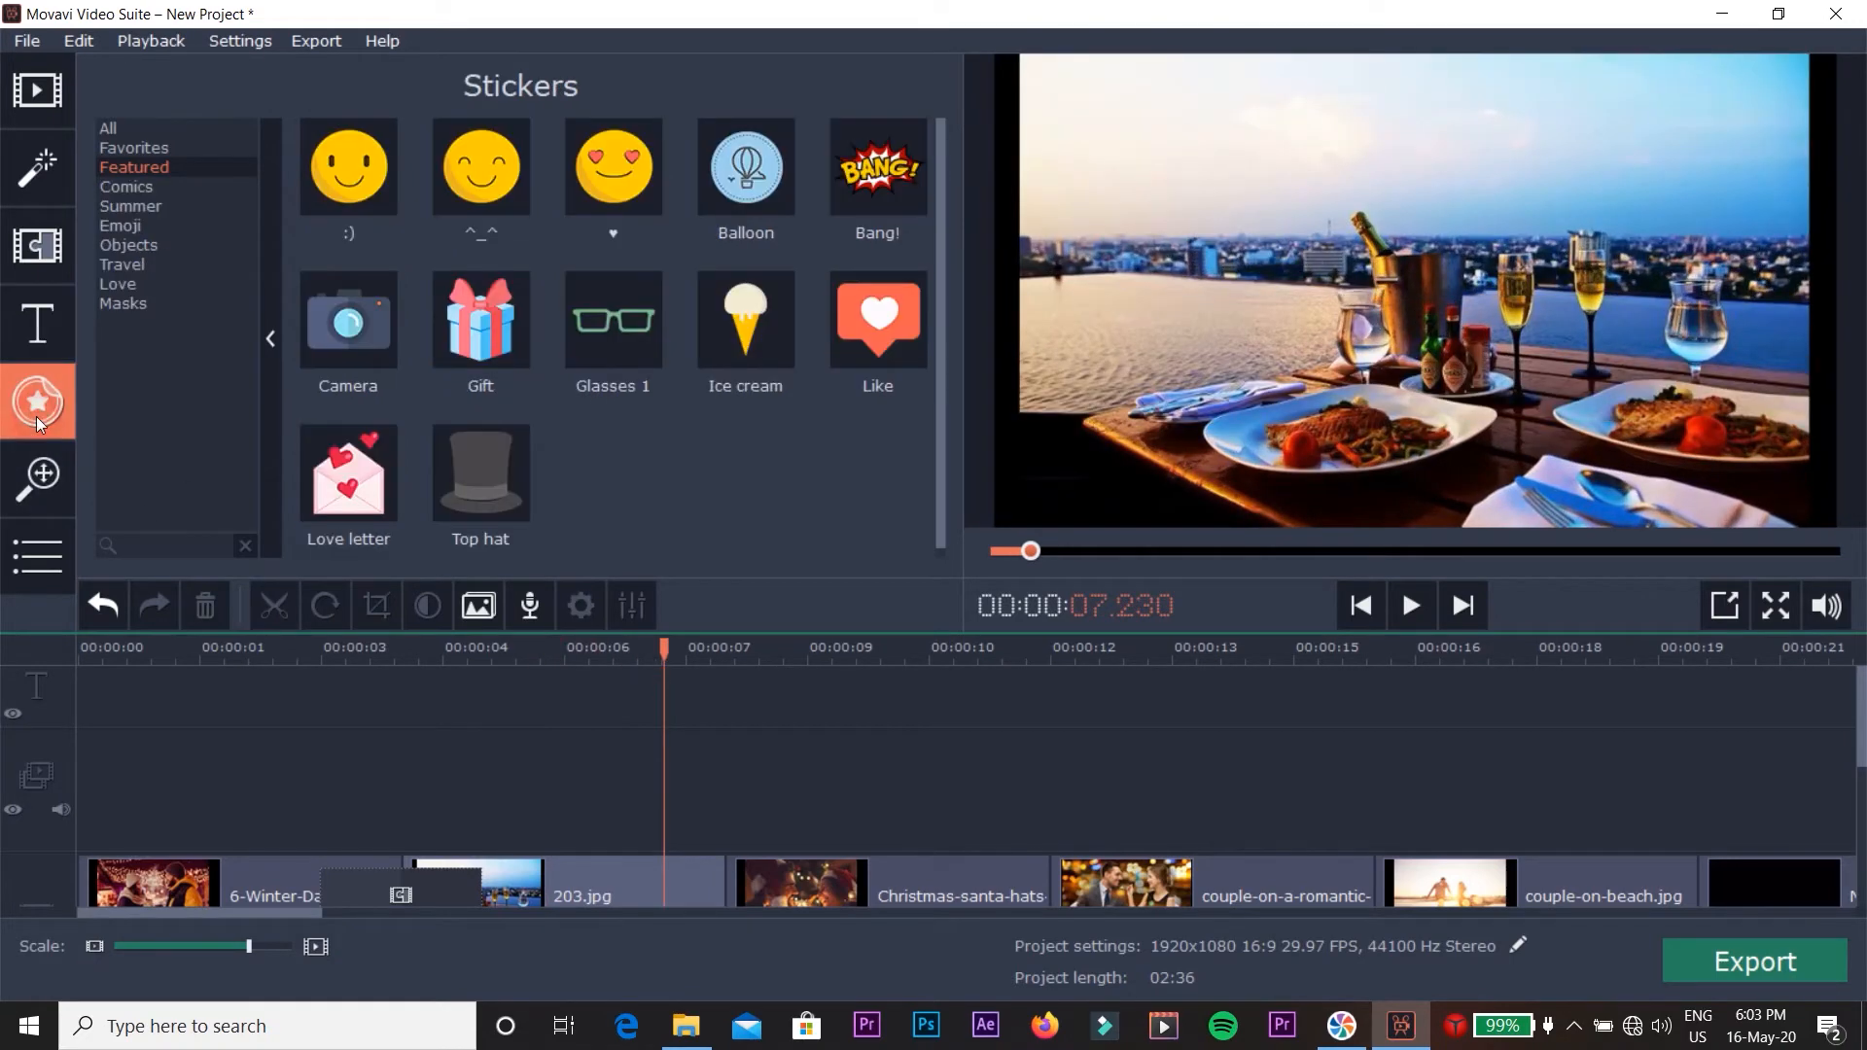
{"action": "left_click_drag", "start_coordinate": [606, 192], "coordinate": [639, 715]}
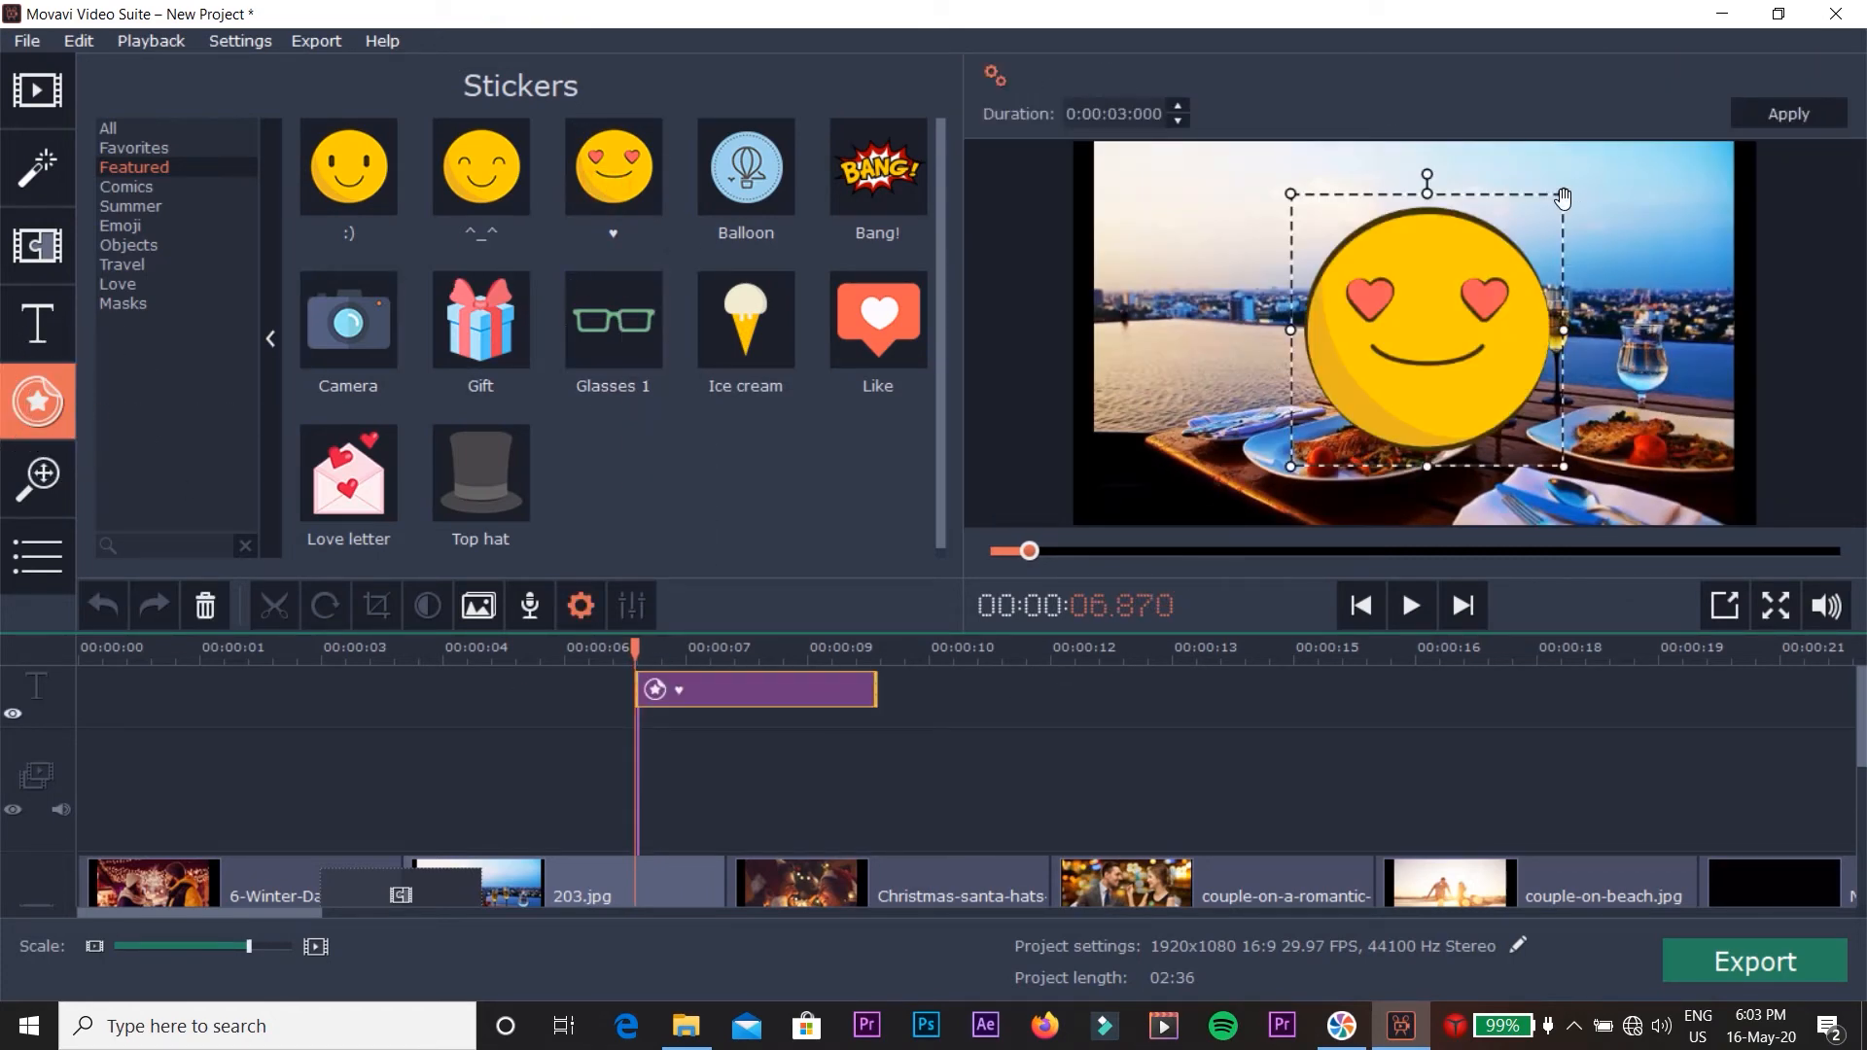
{"action": "left_click_drag", "start_coordinate": [1562, 198], "coordinate": [1645, 220]}
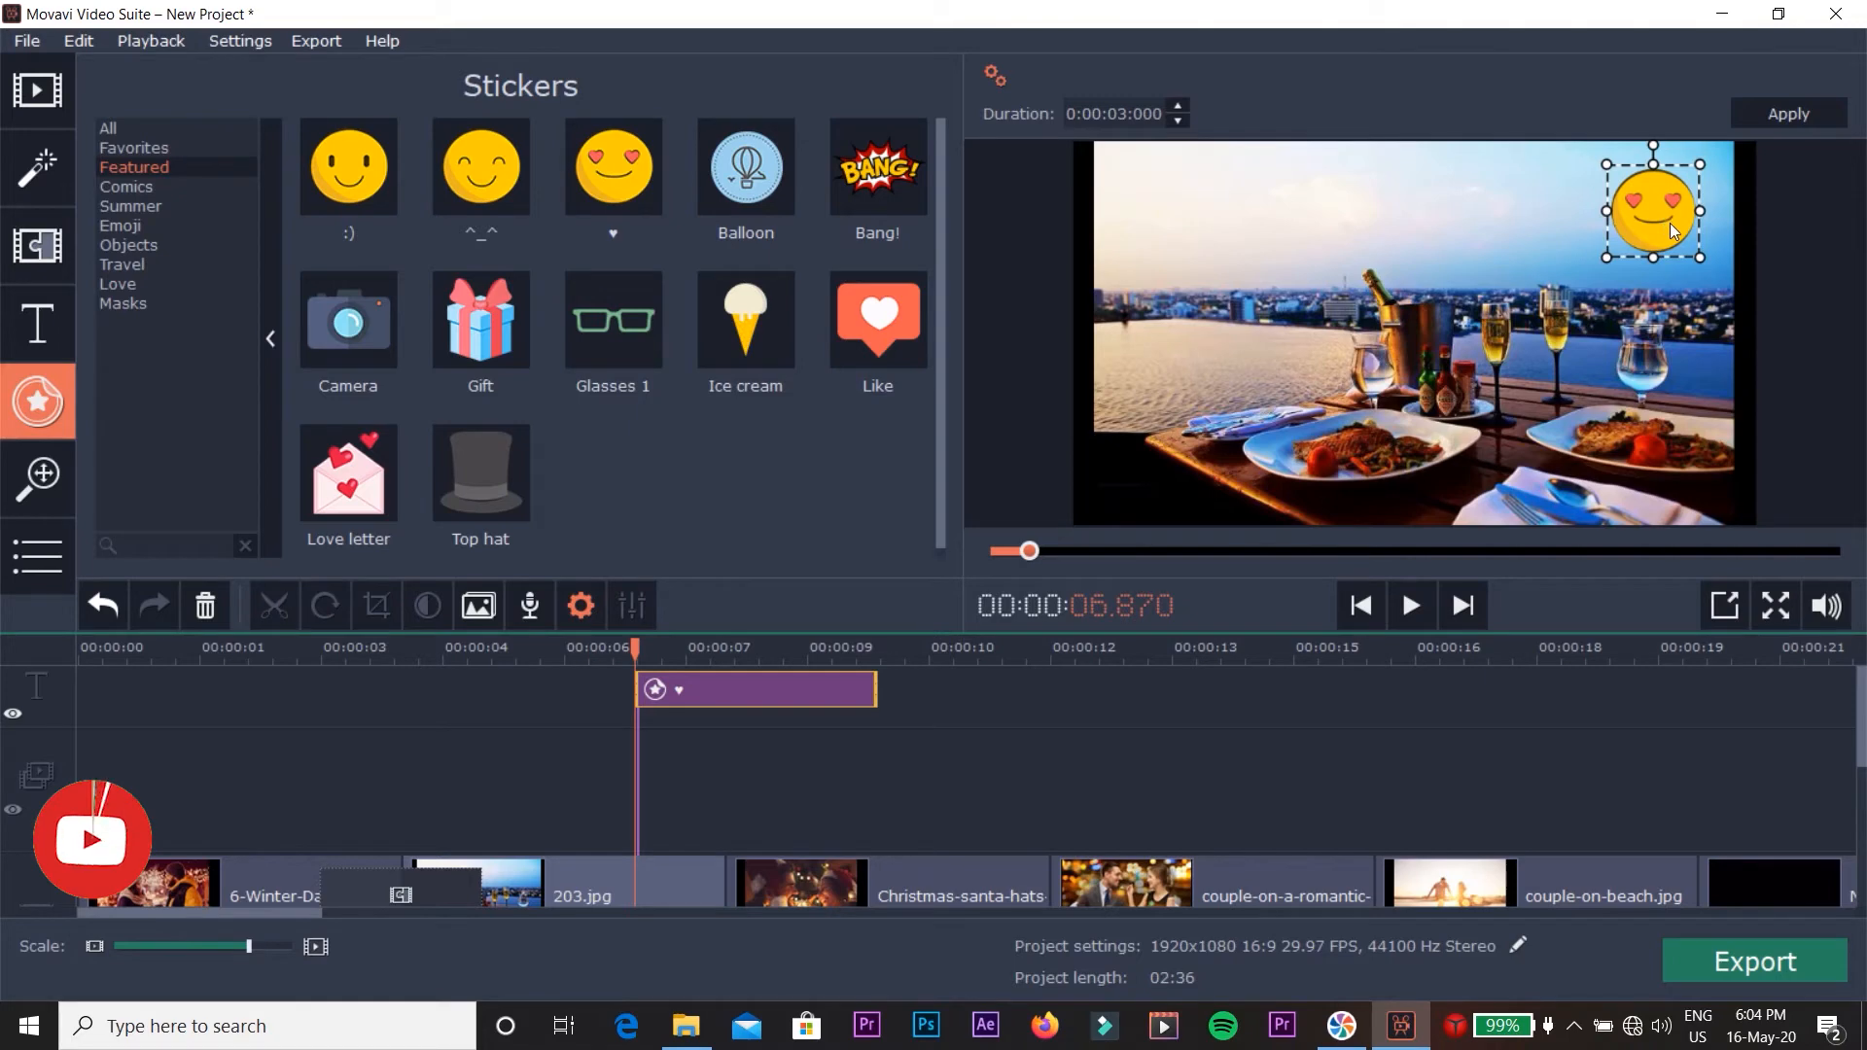
{"action": "left_click", "coordinate": [1795, 126]}
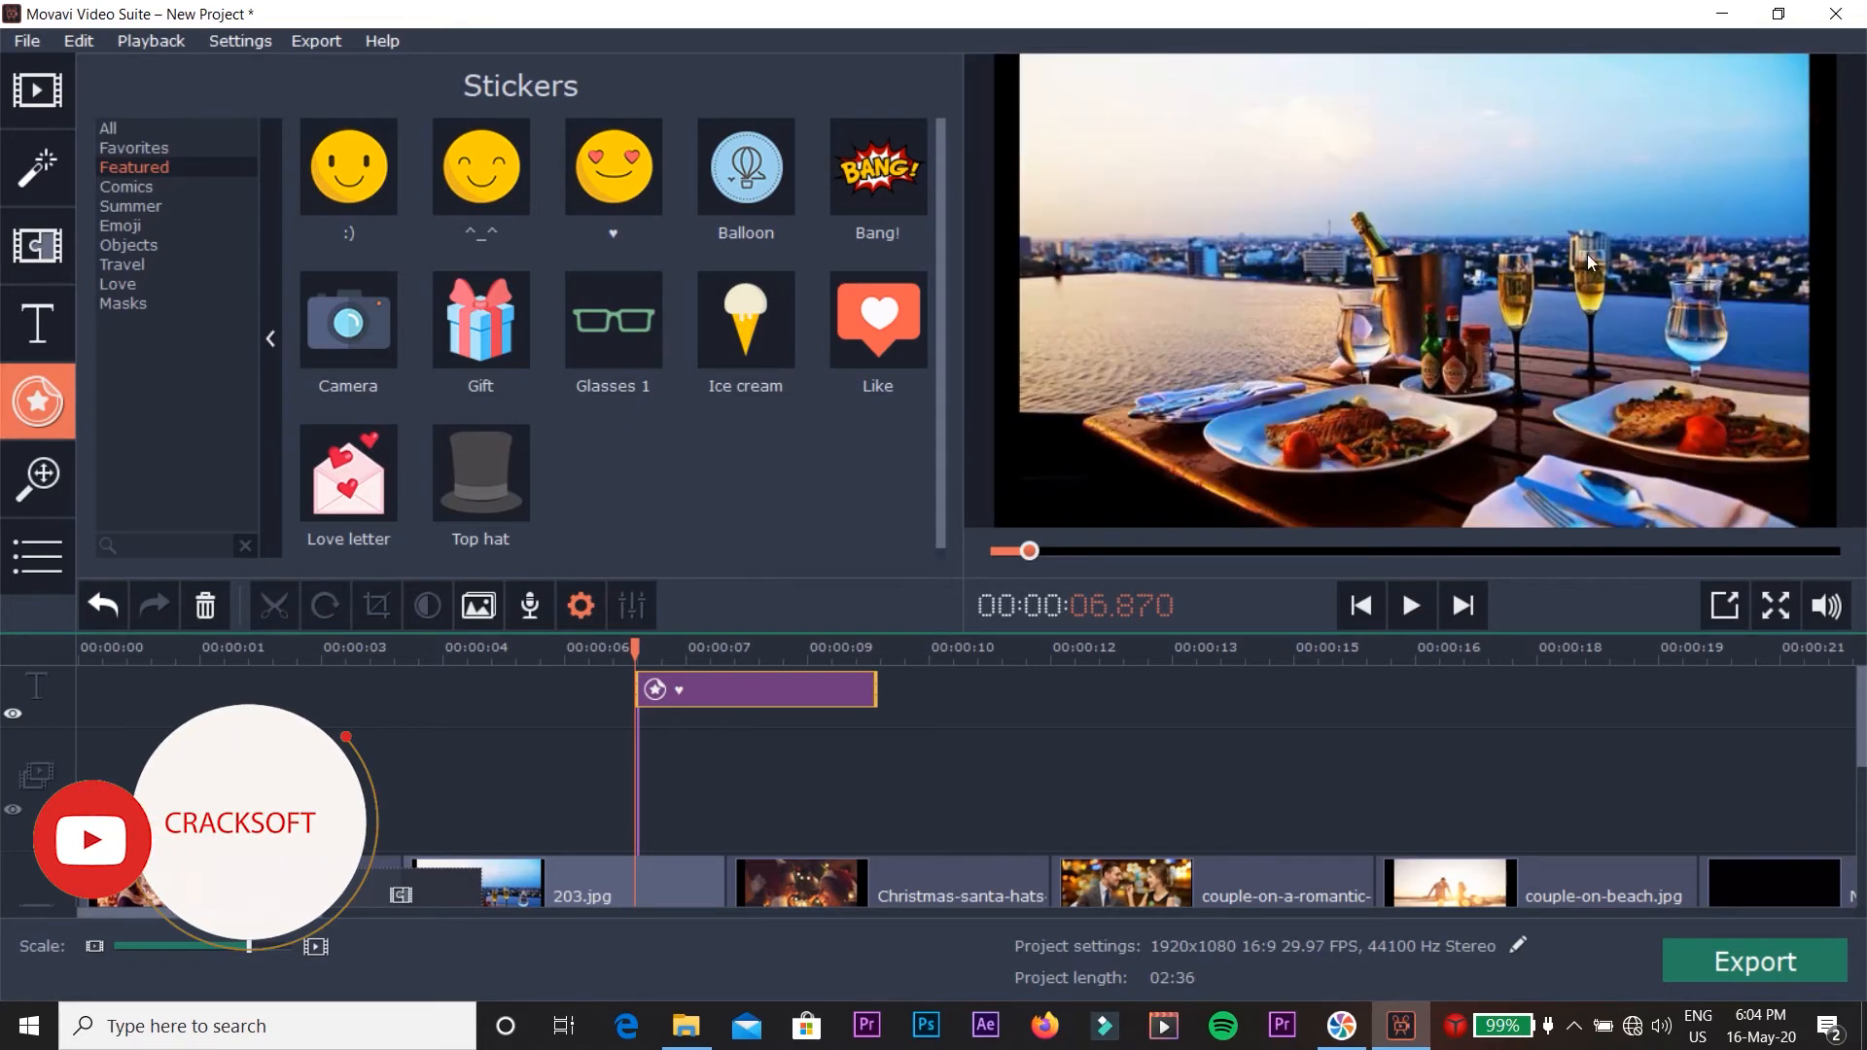
Scrub across the heart-eyes sticker to check it, and delete the sticker clip from the titles track.
{"action": "mouse_move", "coordinate": [635, 650]}
{"action": "left_mouse_down"}
{"action": "mouse_move", "coordinate": [761, 649]}
{"action": "mouse_move", "coordinate": [659, 649]}
{"action": "left_mouse_up"}
{"action": "left_click", "coordinate": [836, 689]}
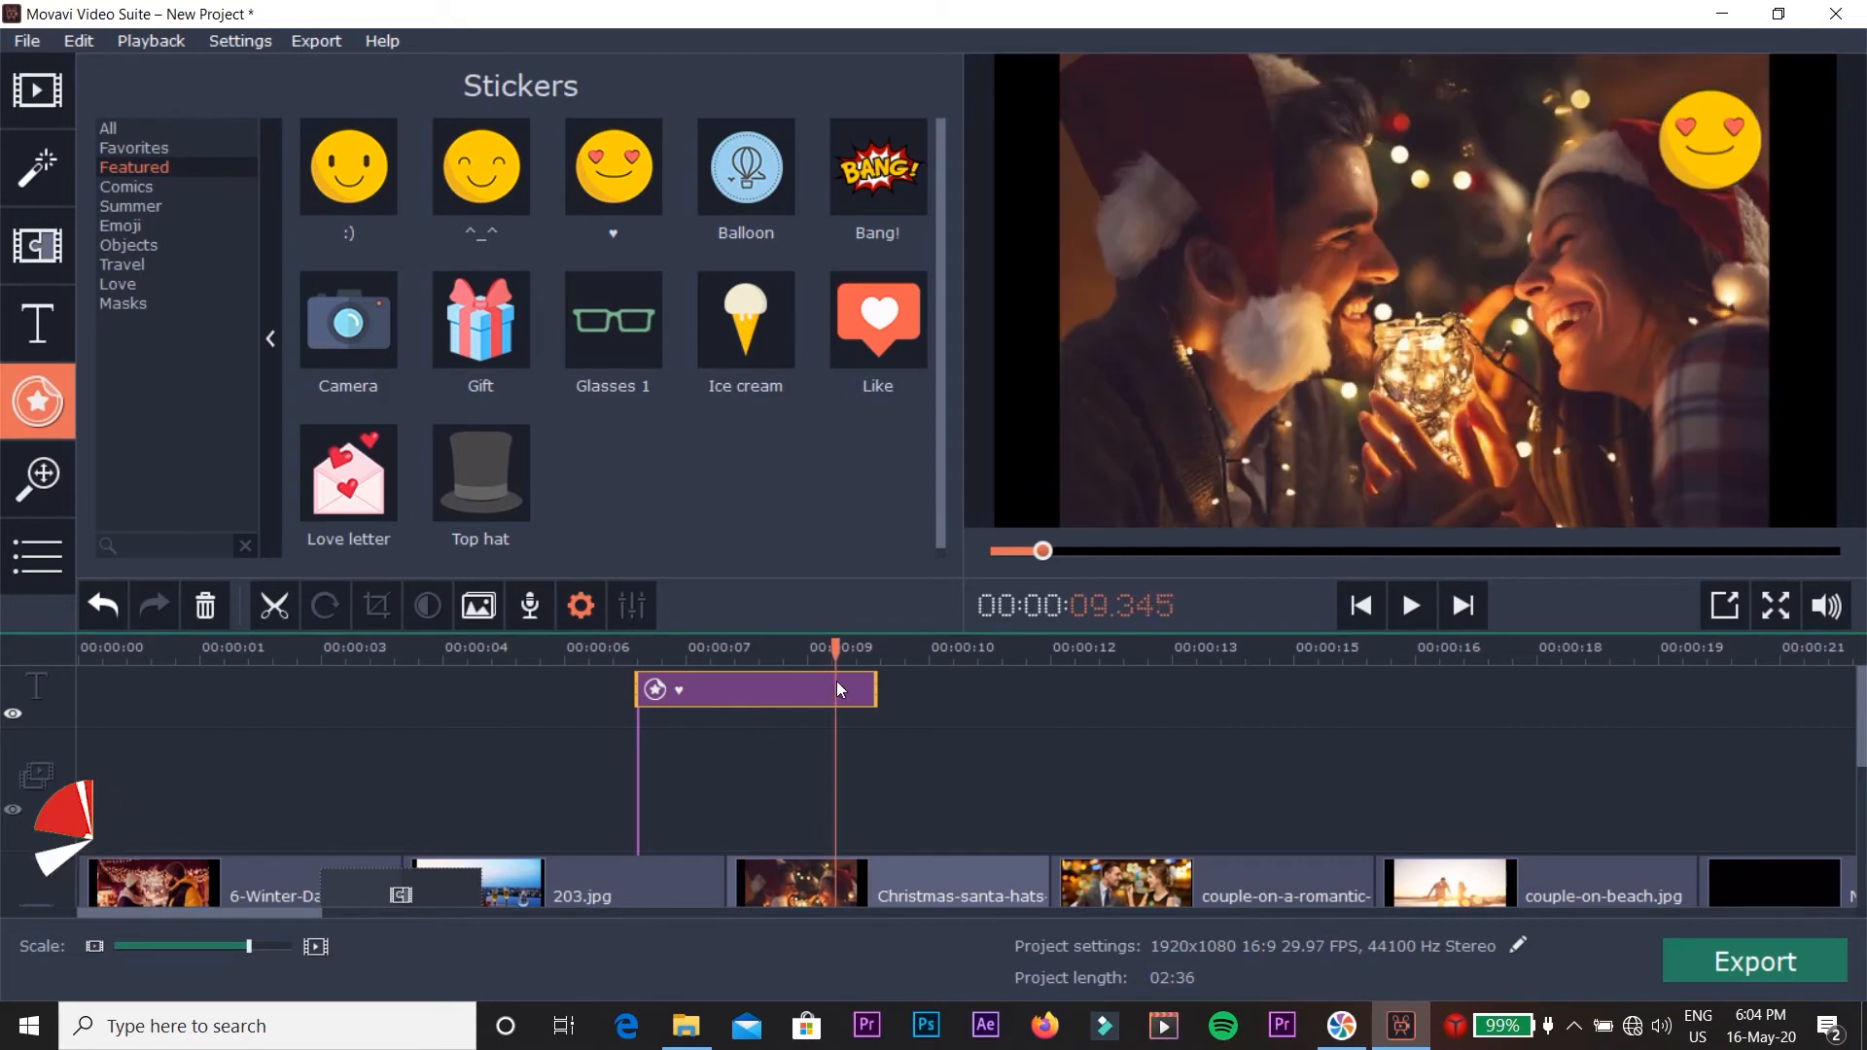
{"action": "key", "text": "Delete"}
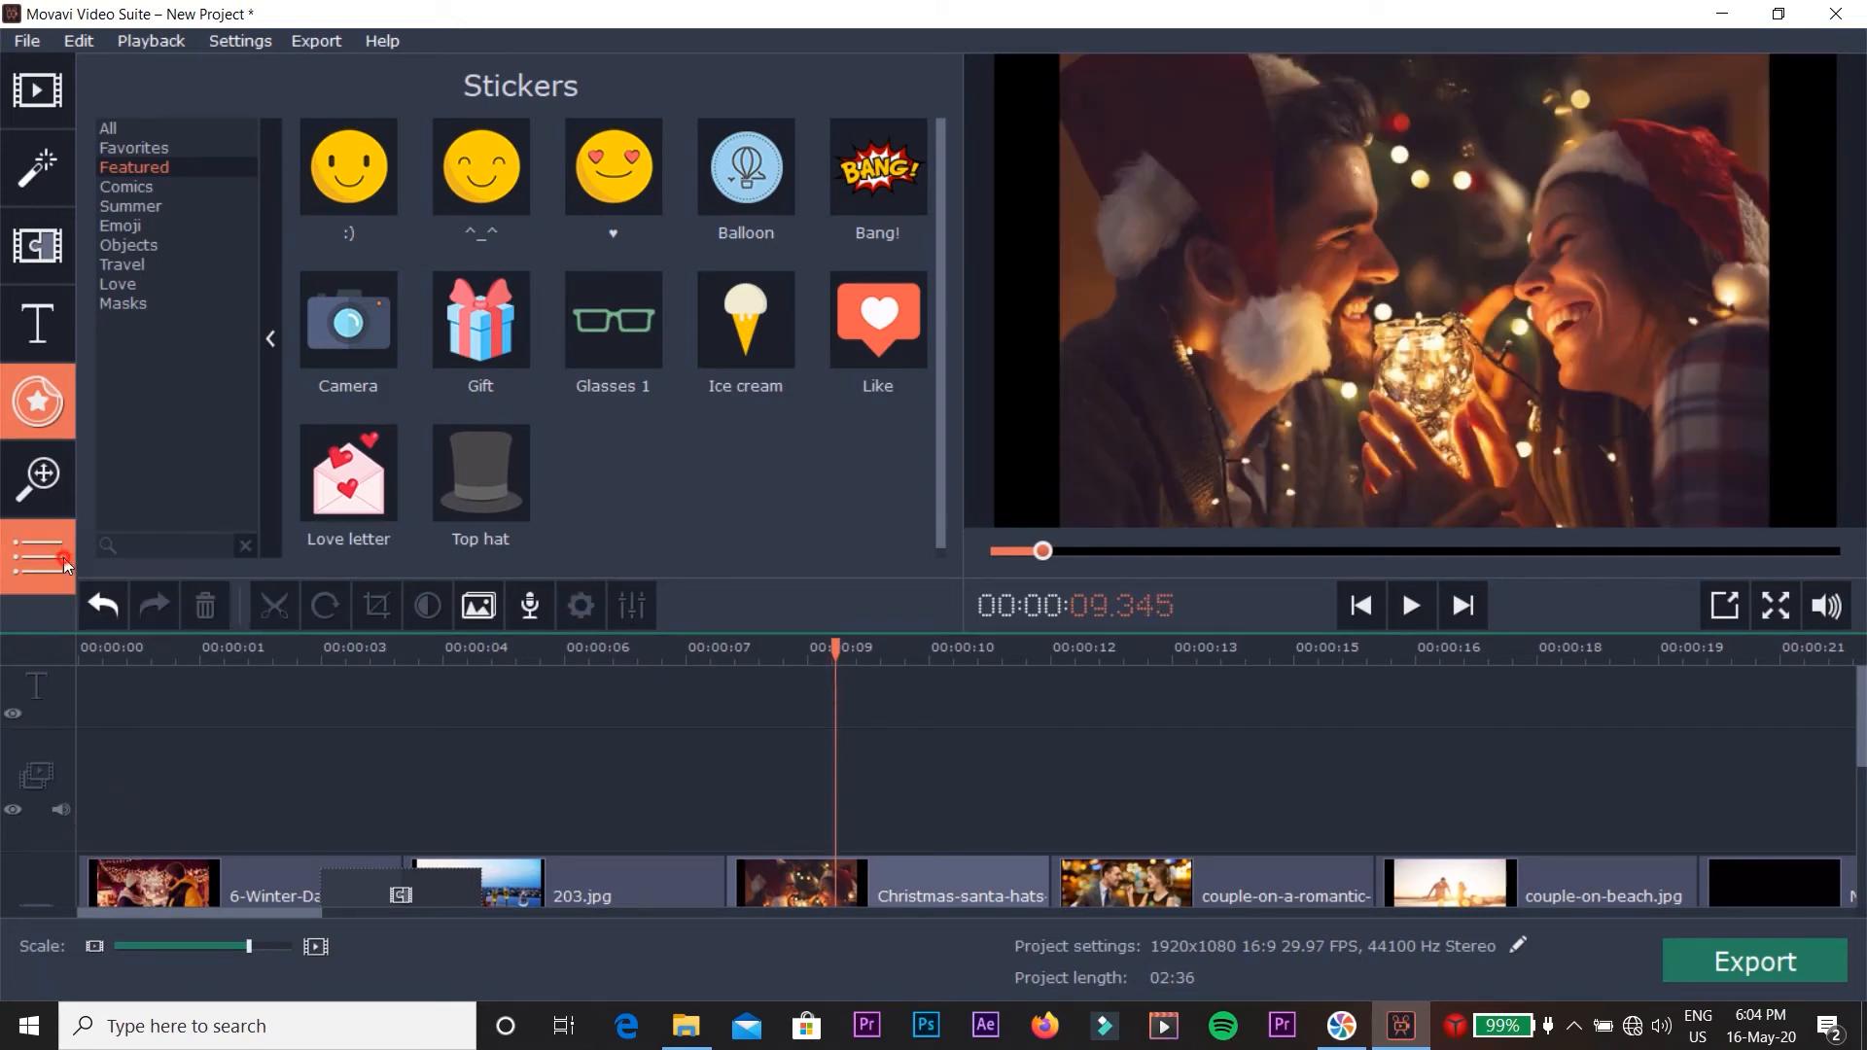
Add an Animated oval callout above the Christmas-santa-hats photo, and shrink it into the frame's lower-left corner.
{"action": "mouse_move", "coordinate": [62, 557]}
{"action": "left_click", "coordinate": [116, 550]}
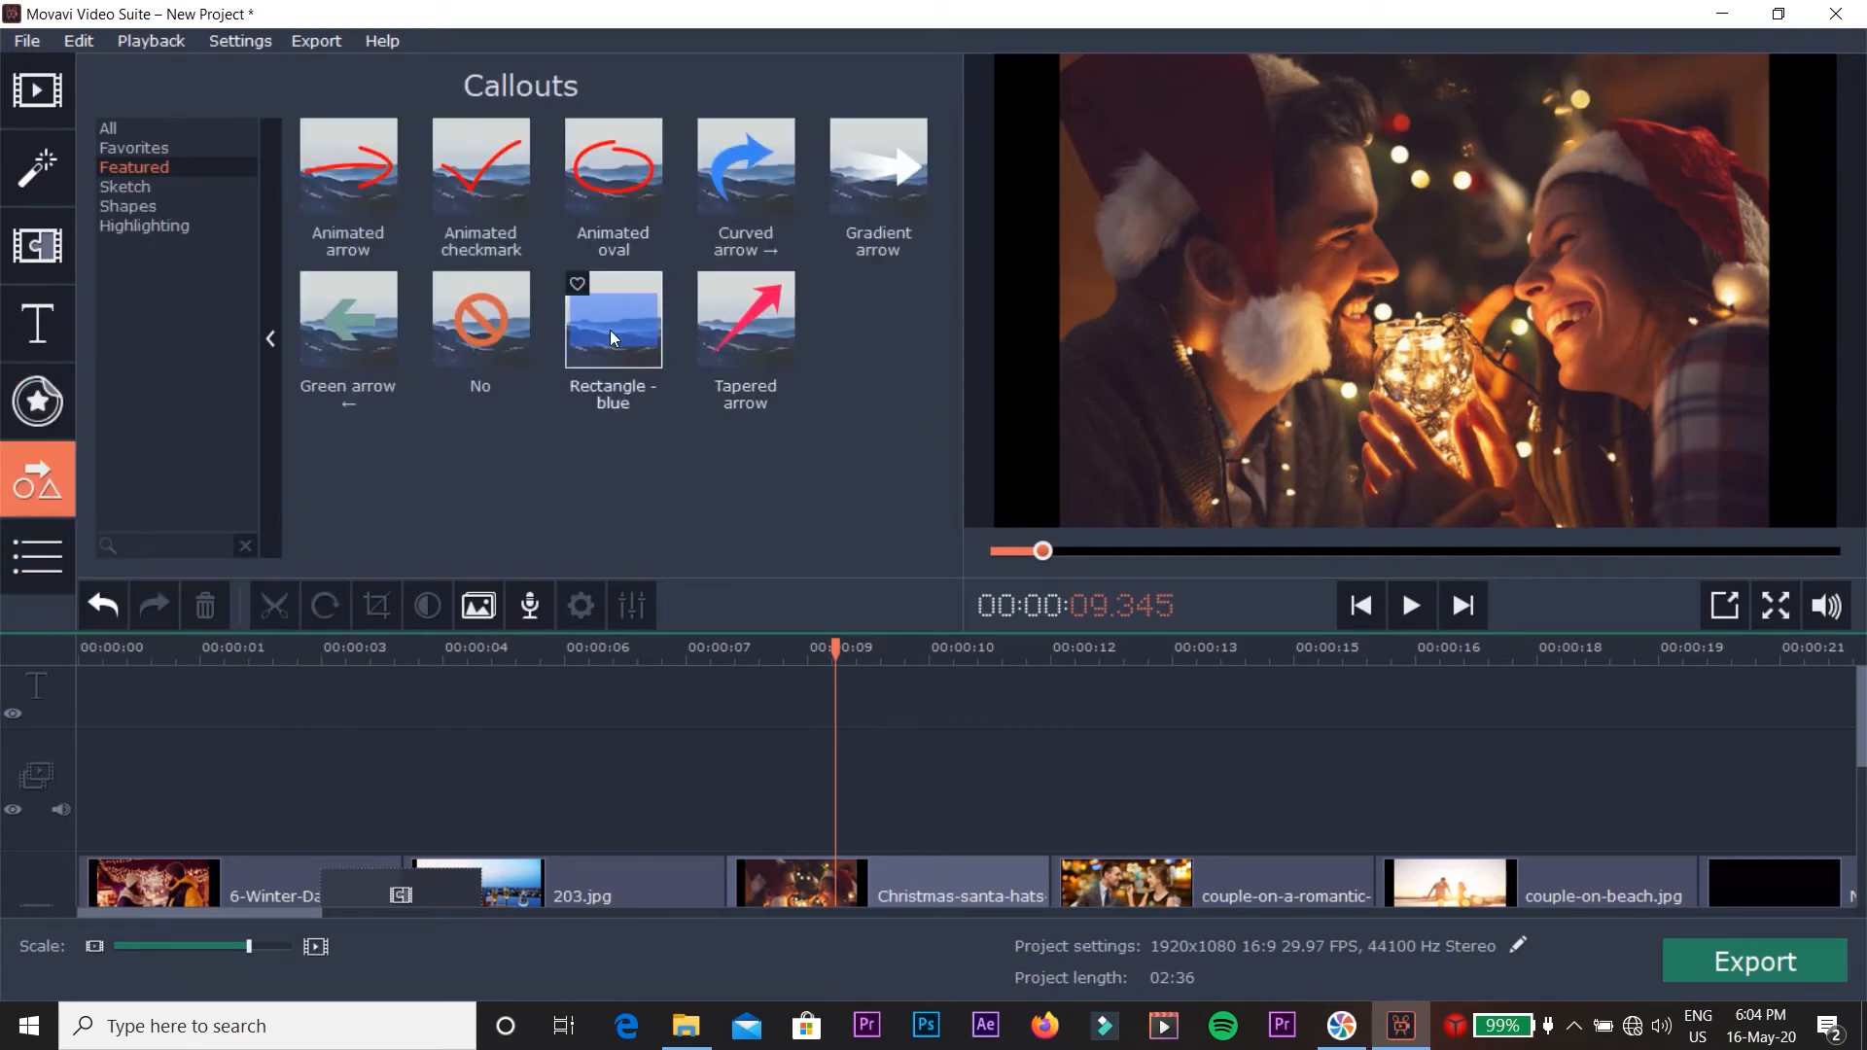
{"action": "left_click_drag", "start_coordinate": [621, 159], "coordinate": [749, 759]}
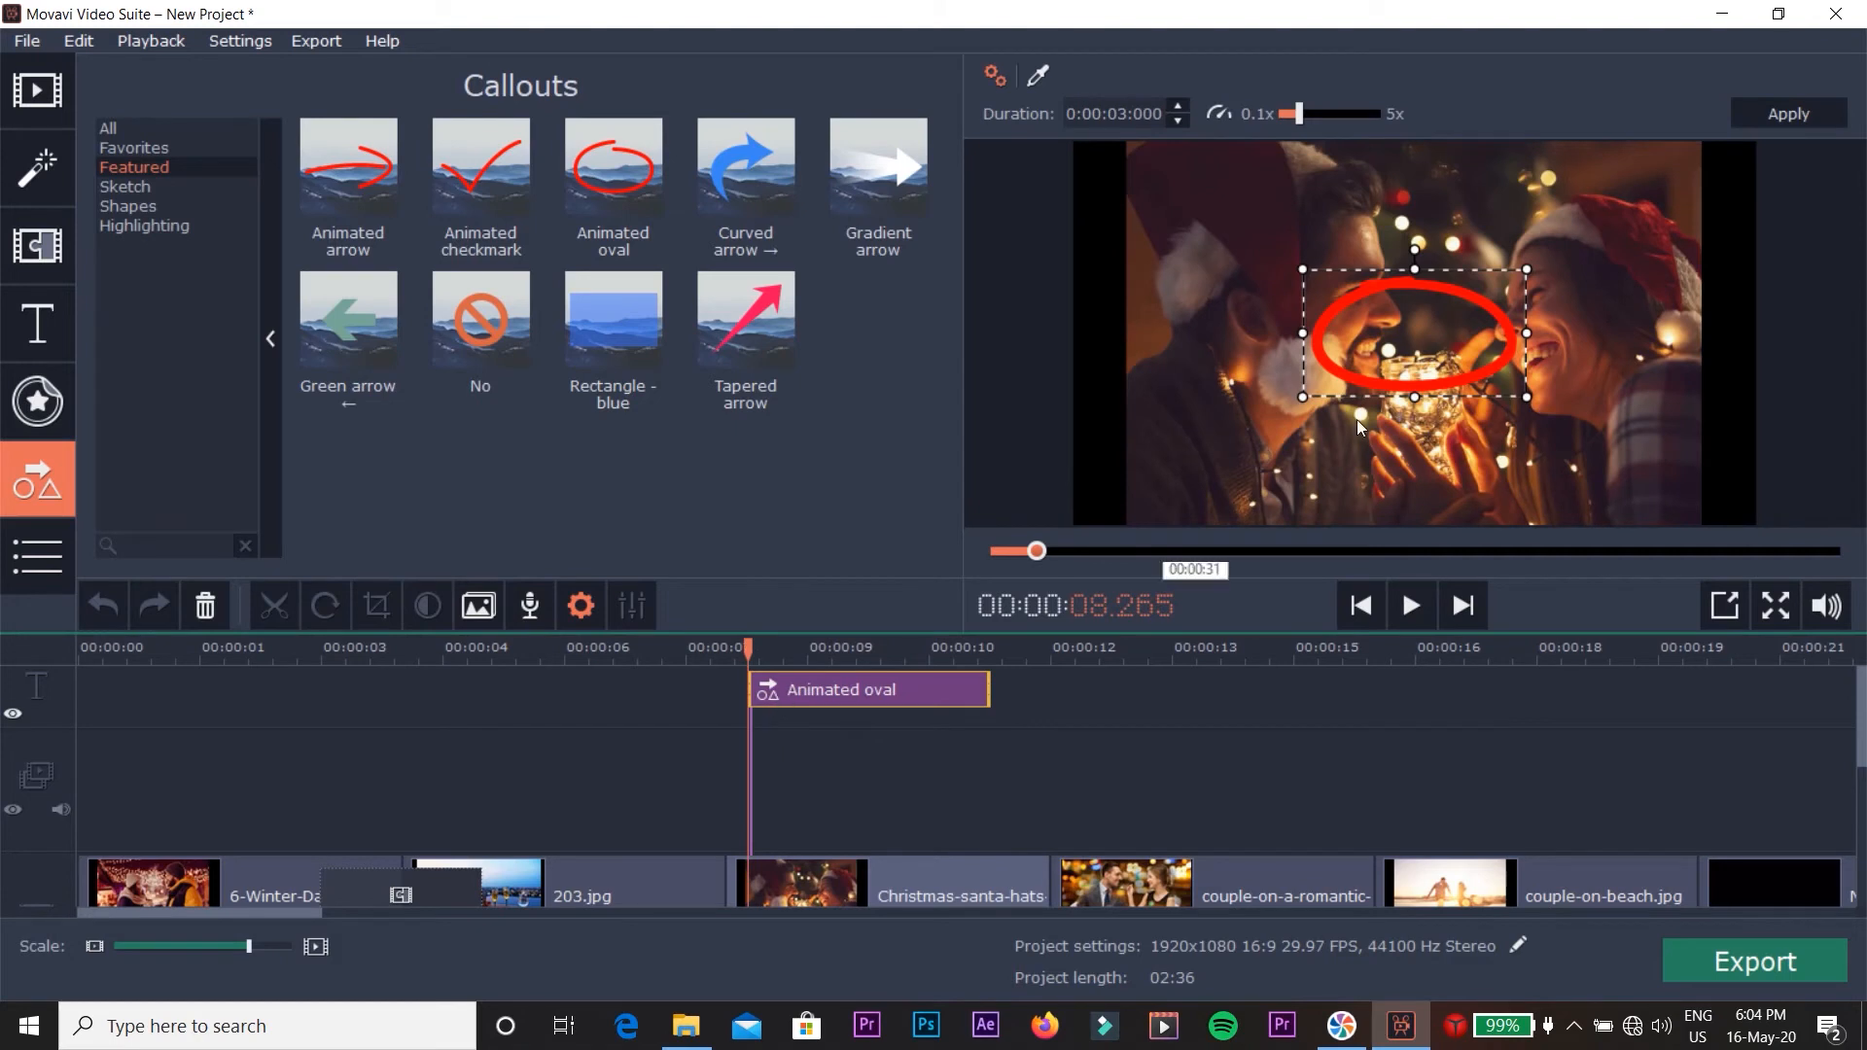
{"action": "left_click_drag", "start_coordinate": [1497, 170], "coordinate": [1514, 226]}
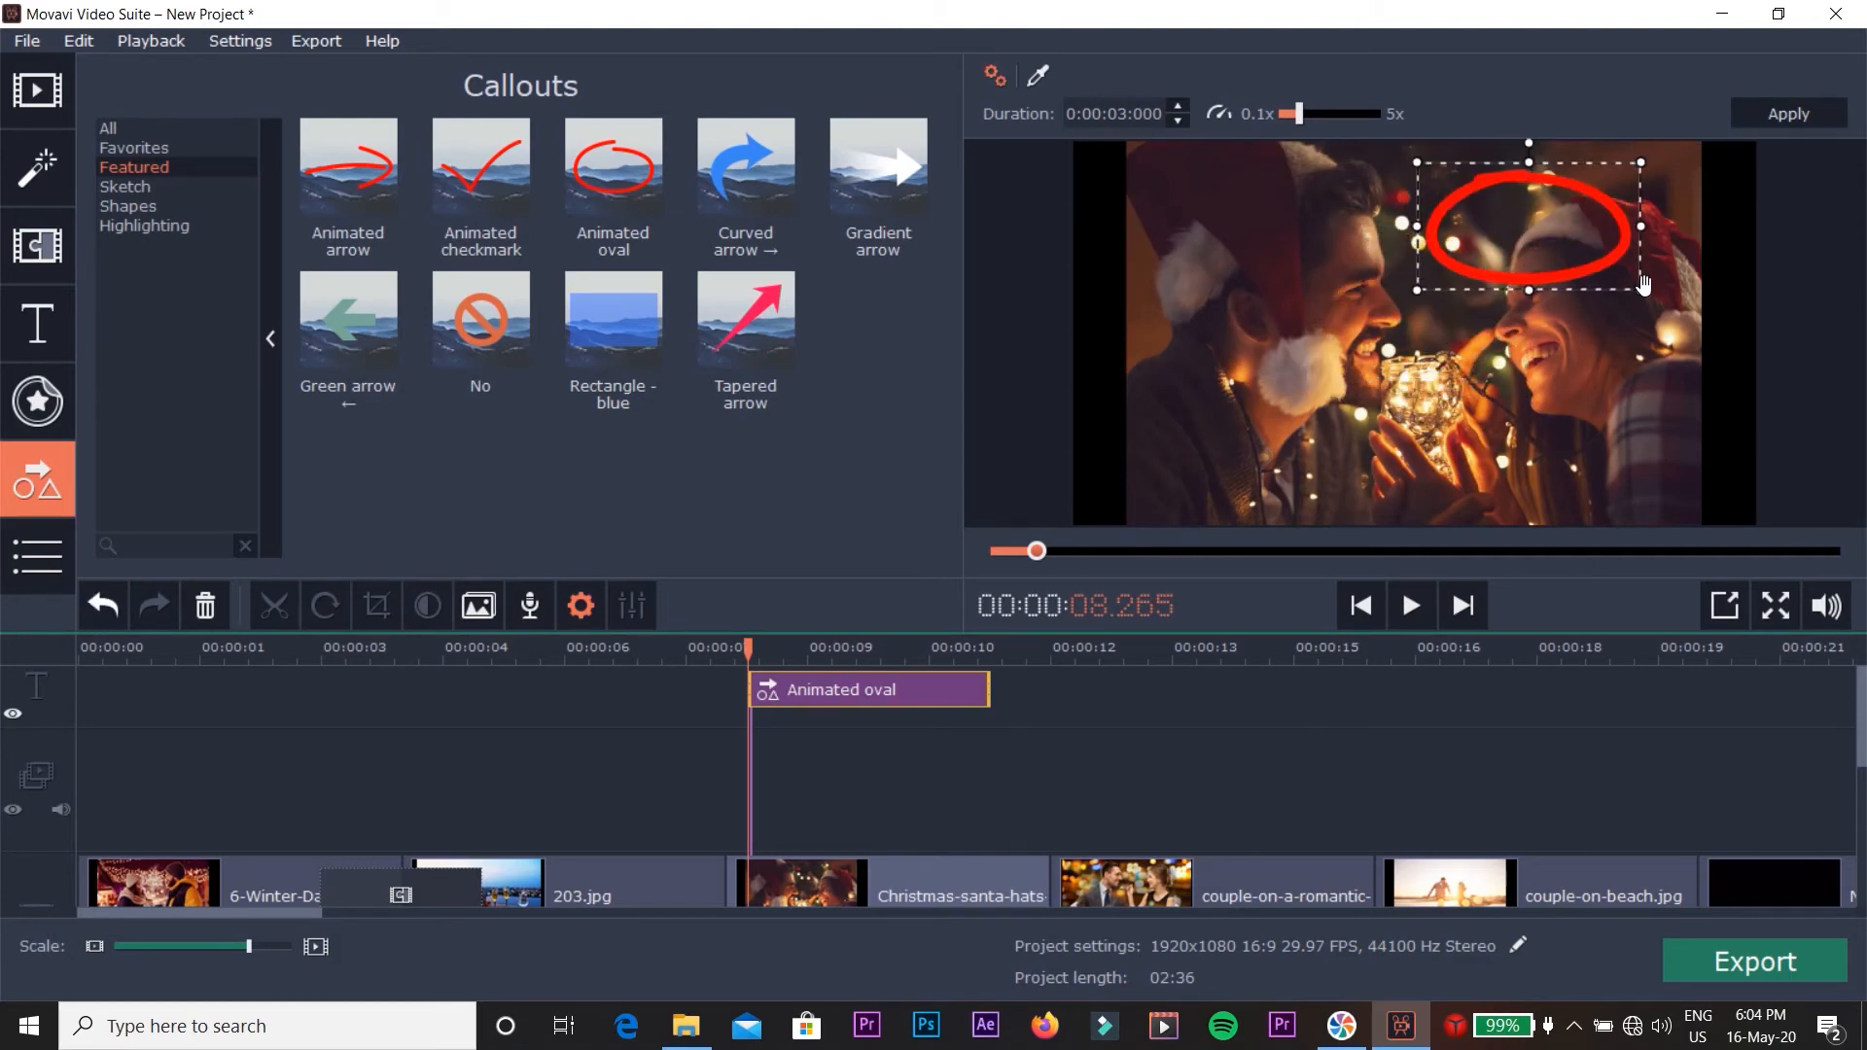
{"action": "left_click_drag", "start_coordinate": [1642, 292], "coordinate": [1216, 459]}
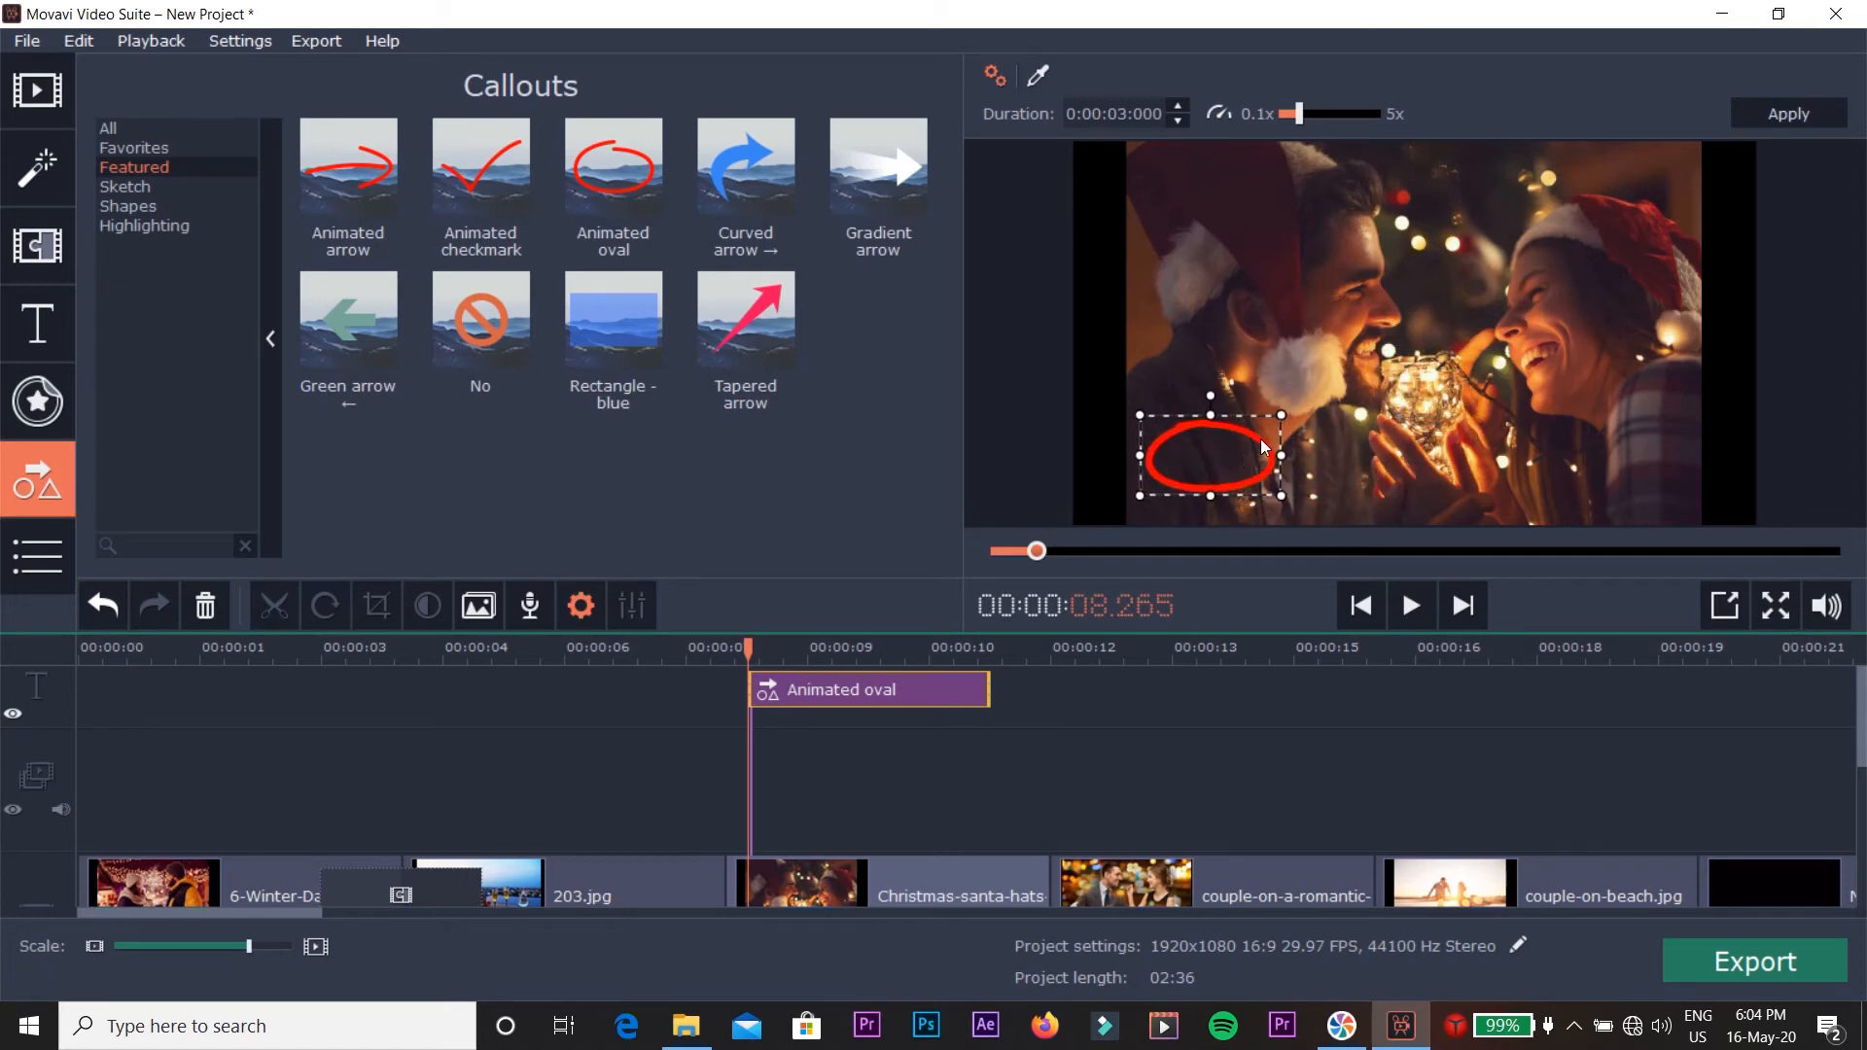
Play the Animated oval callout to check its animation, and delete its clip from the titles track.
{"action": "left_click", "coordinate": [1410, 605]}
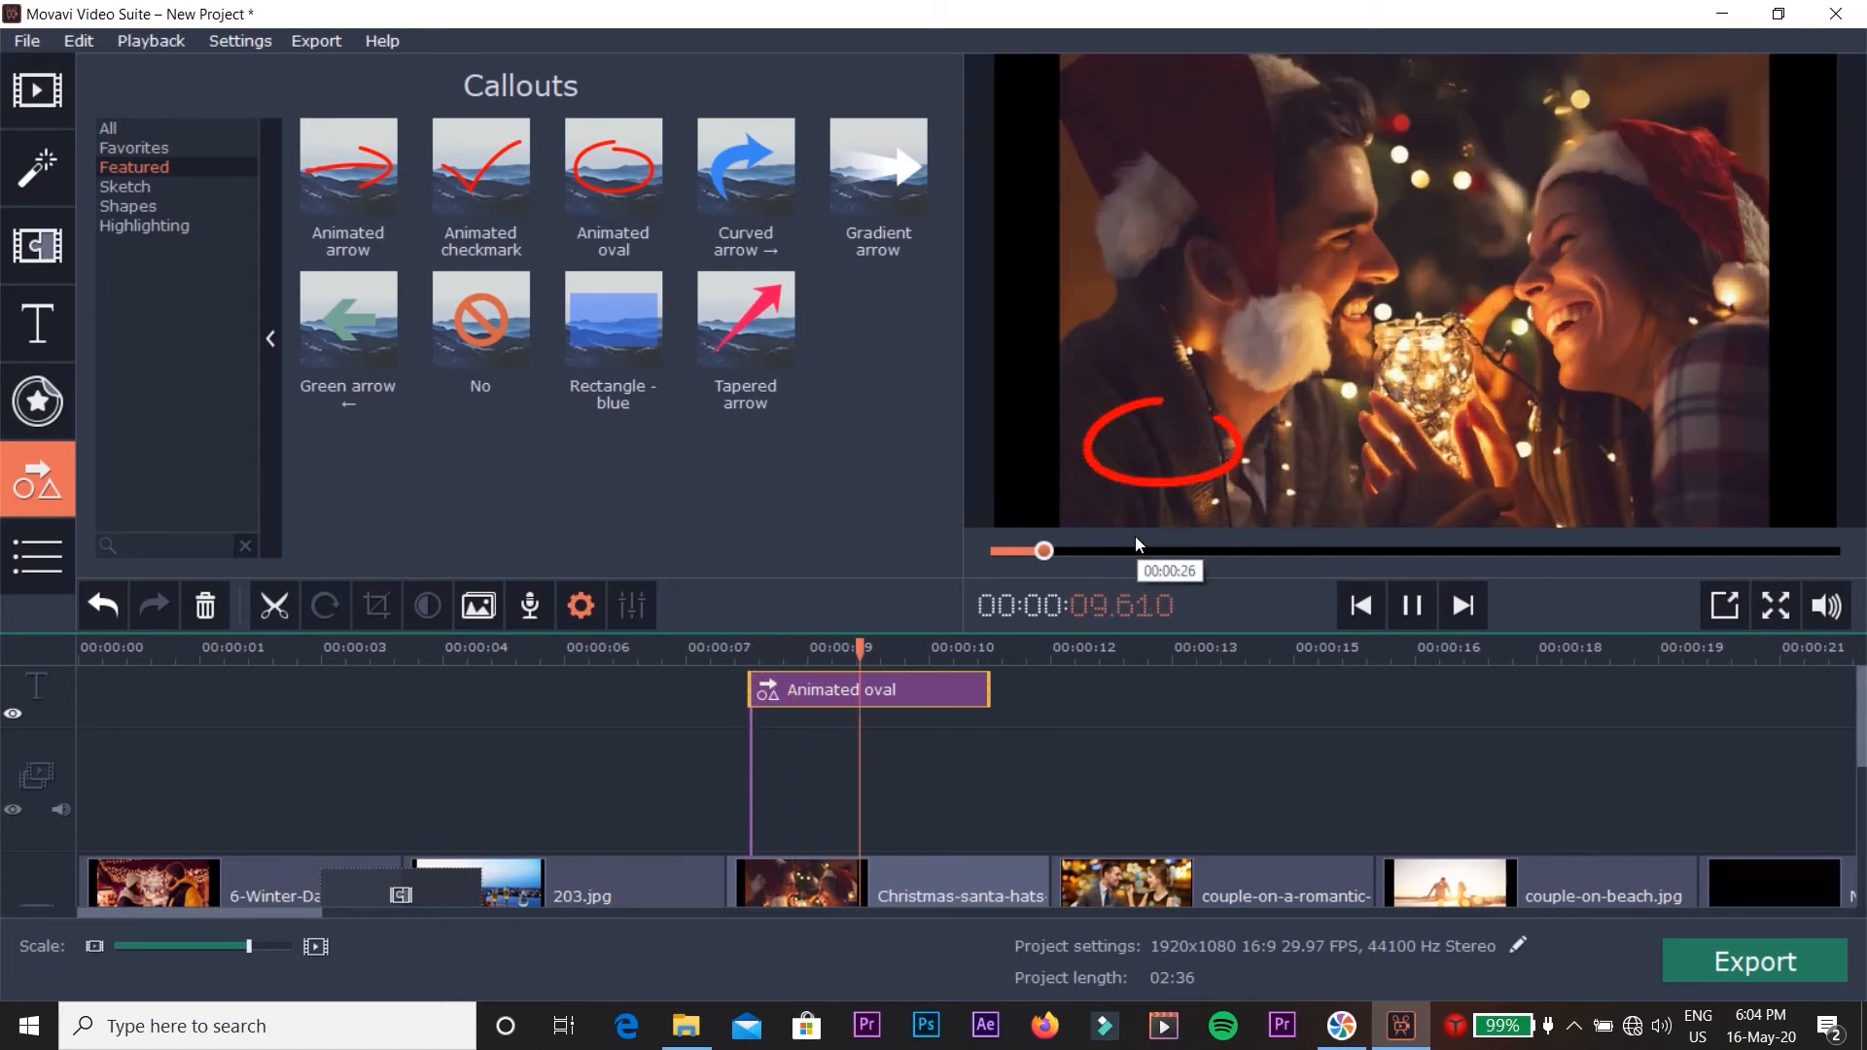
{"action": "key", "text": "space"}
{"action": "left_click", "coordinate": [866, 702]}
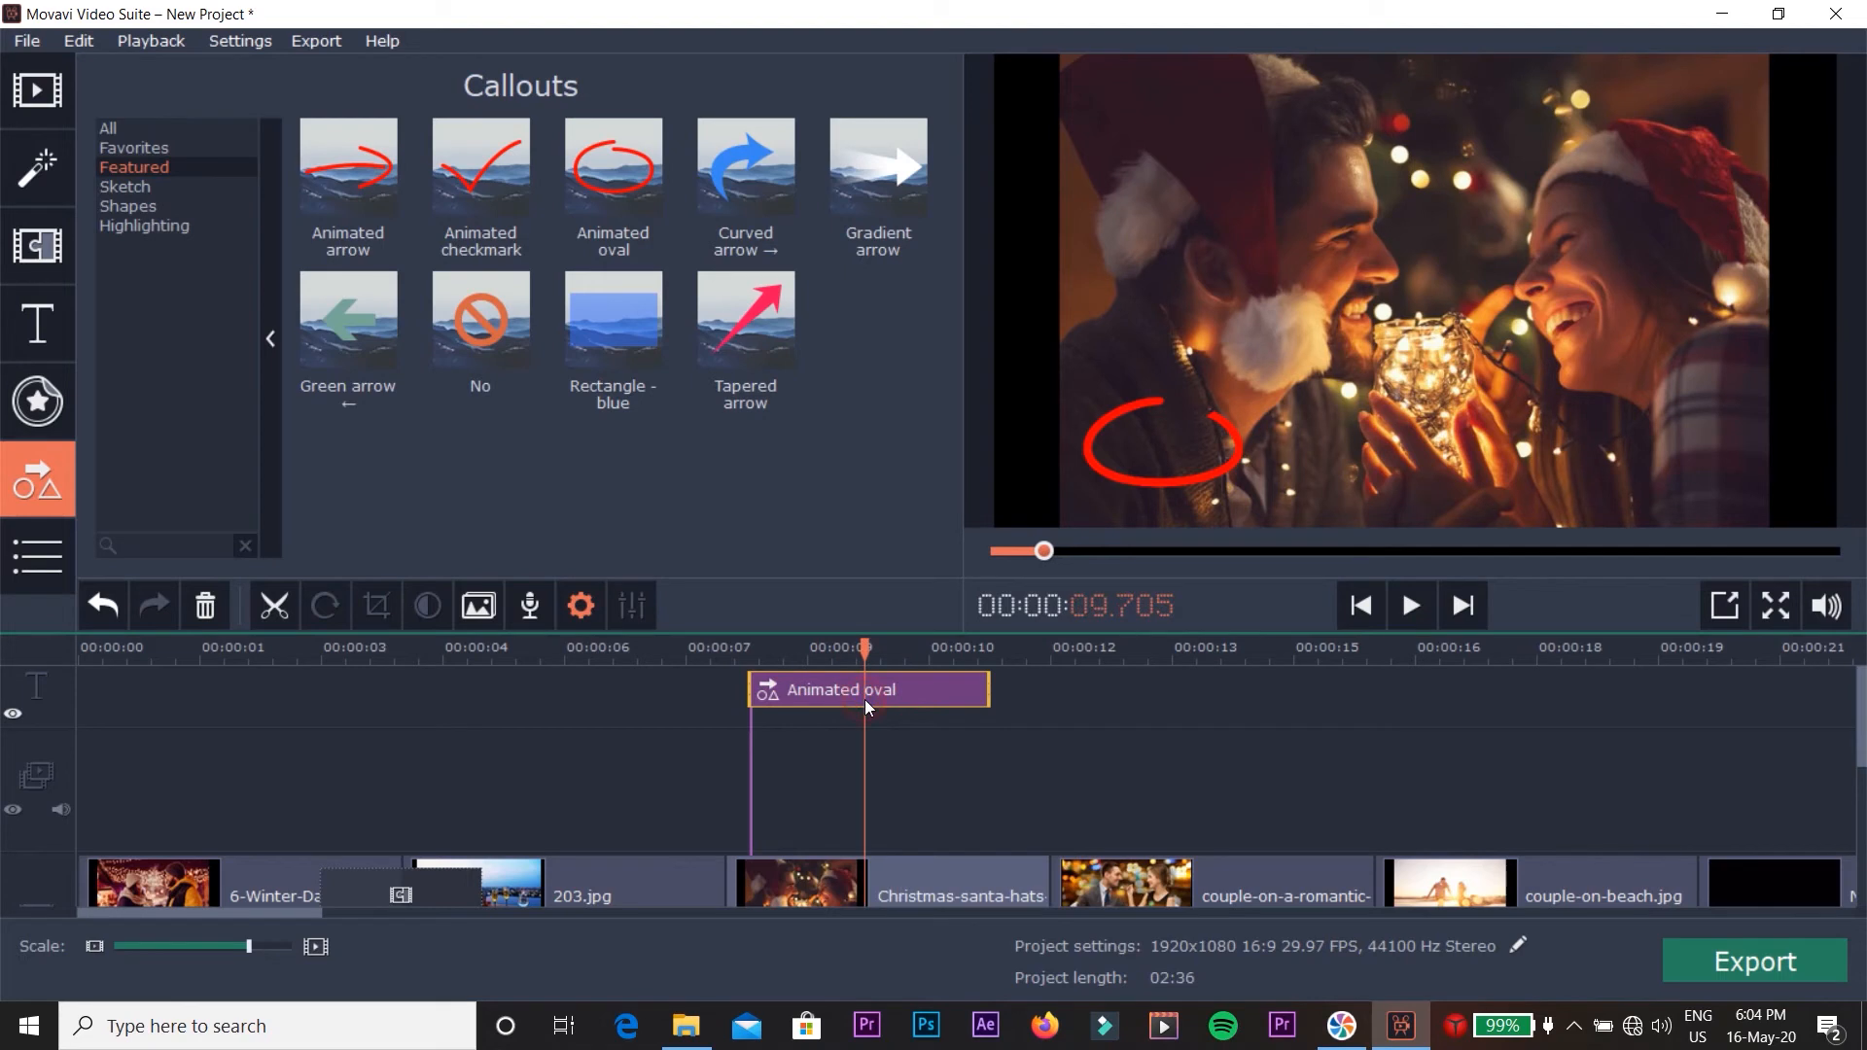
{"action": "key", "text": "Delete"}
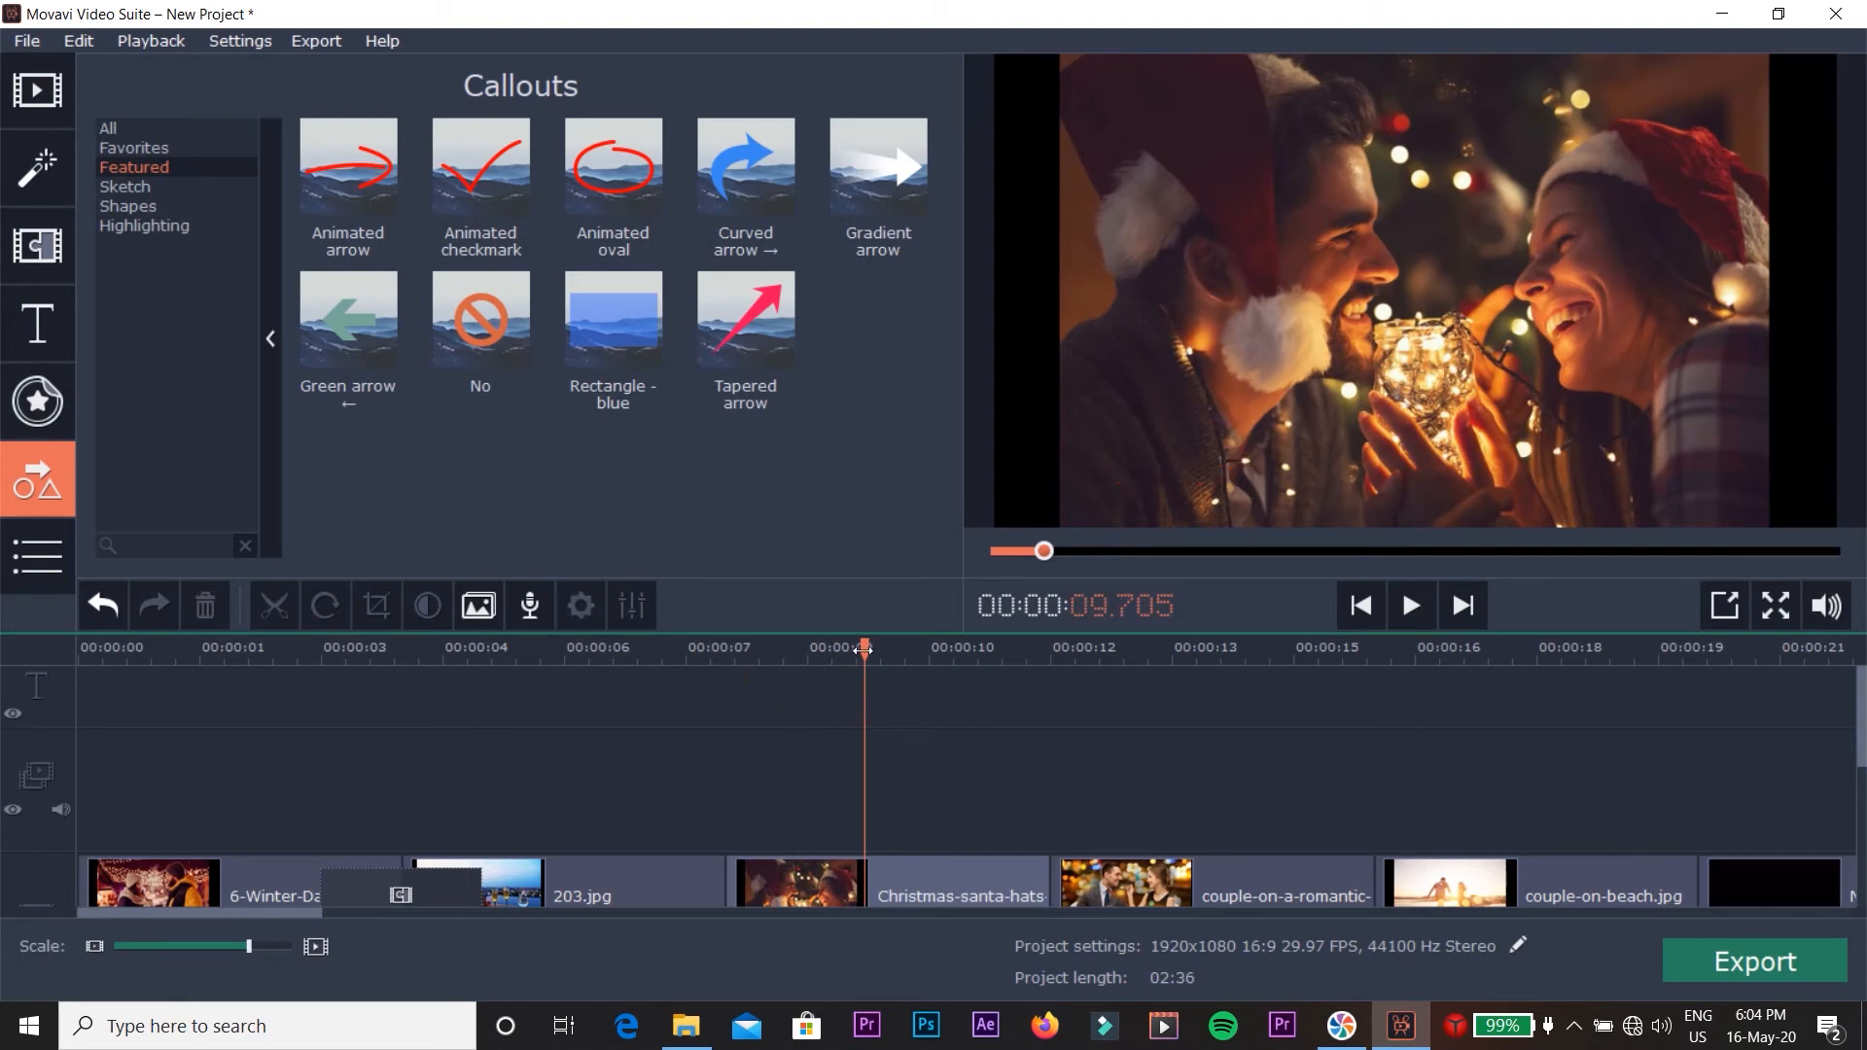
Look through the Shapes, Highlighting and All callout categories, and show the list of additional tools.
{"action": "scroll", "coordinate": [564, 346], "scroll_direction": "down", "scroll_amount": 5}
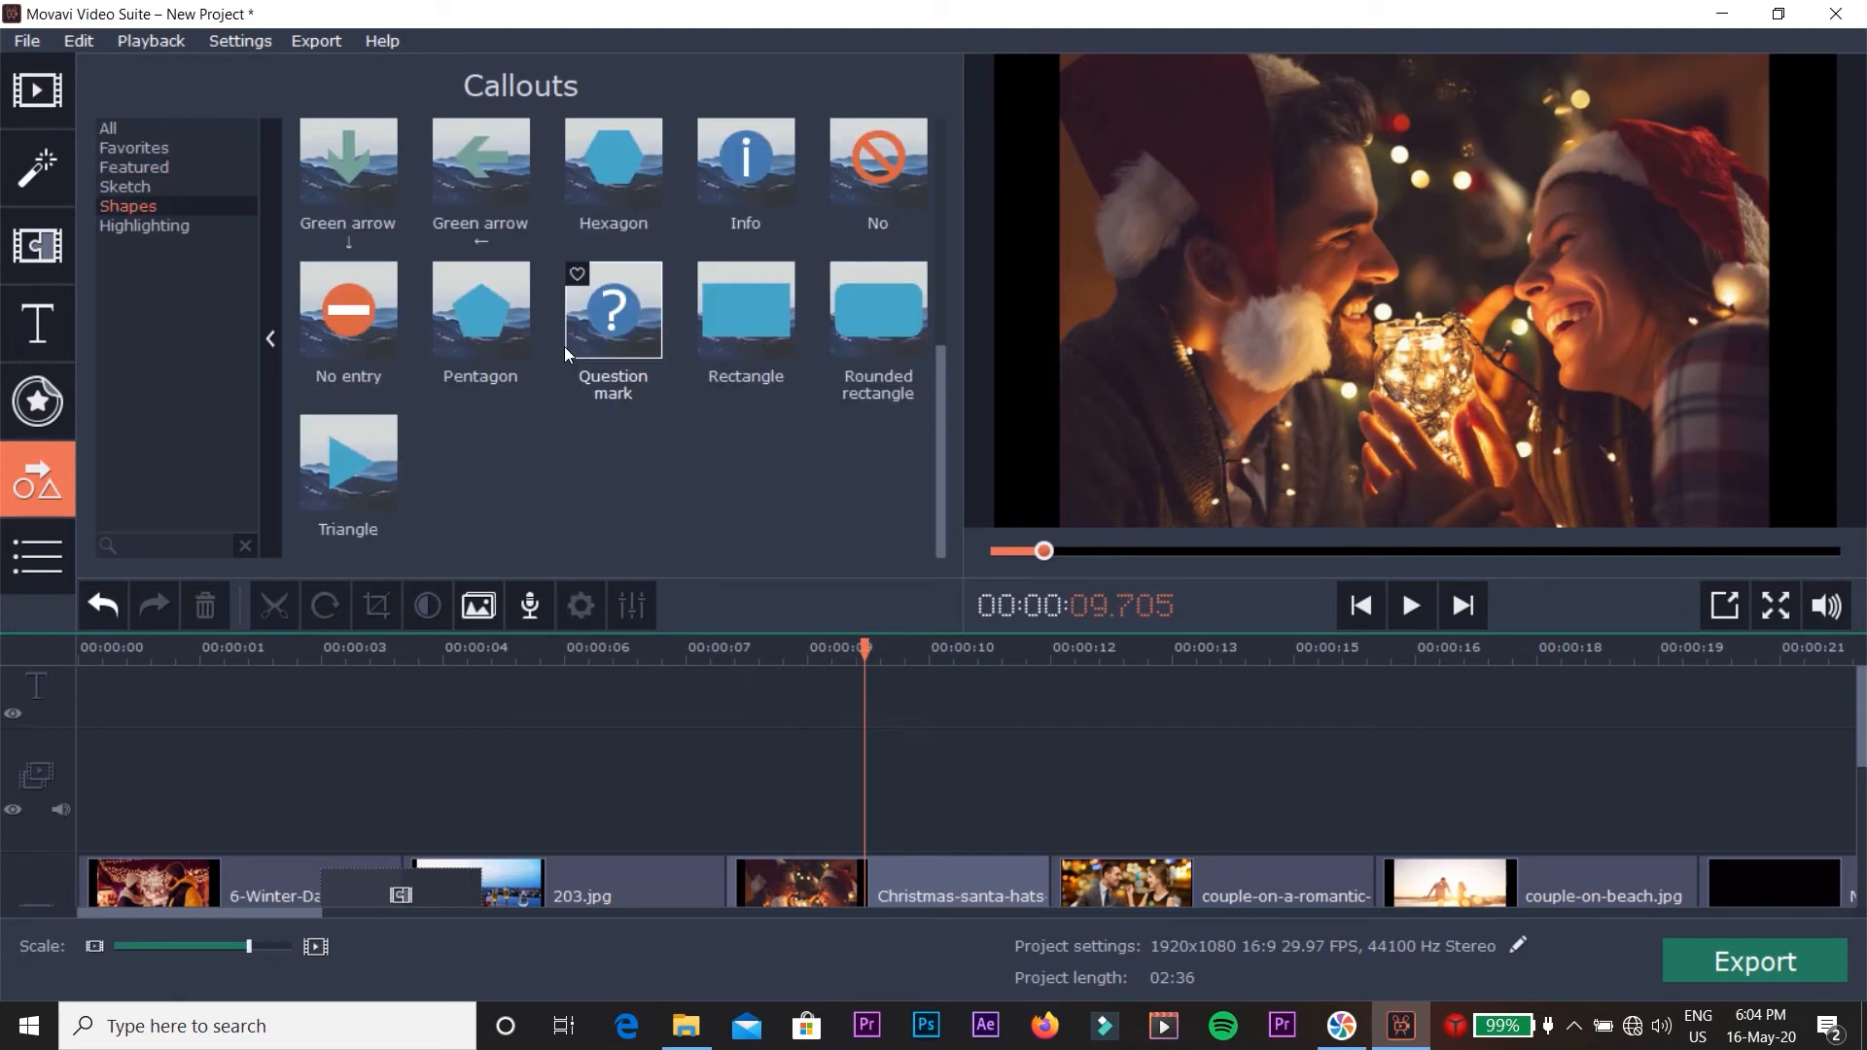
{"action": "left_click", "coordinate": [146, 224]}
{"action": "left_click", "coordinate": [140, 127]}
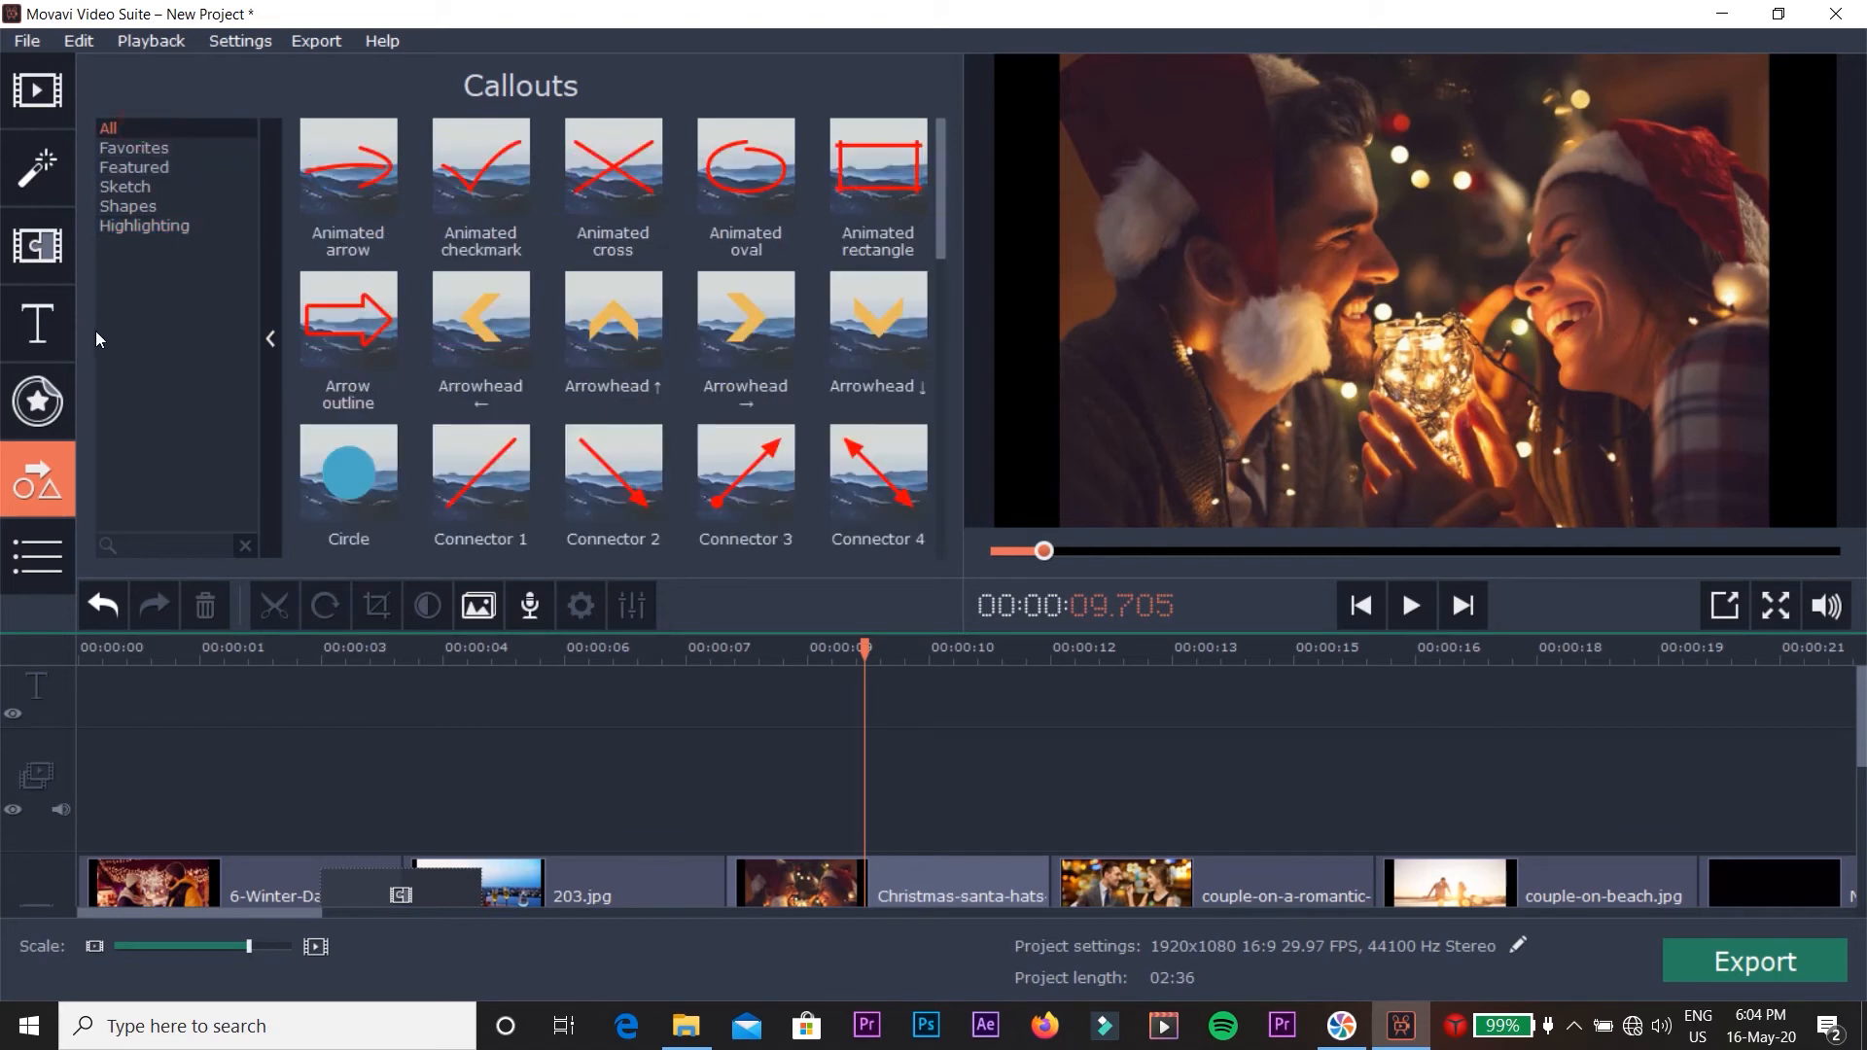
{"action": "mouse_move", "coordinate": [37, 556]}
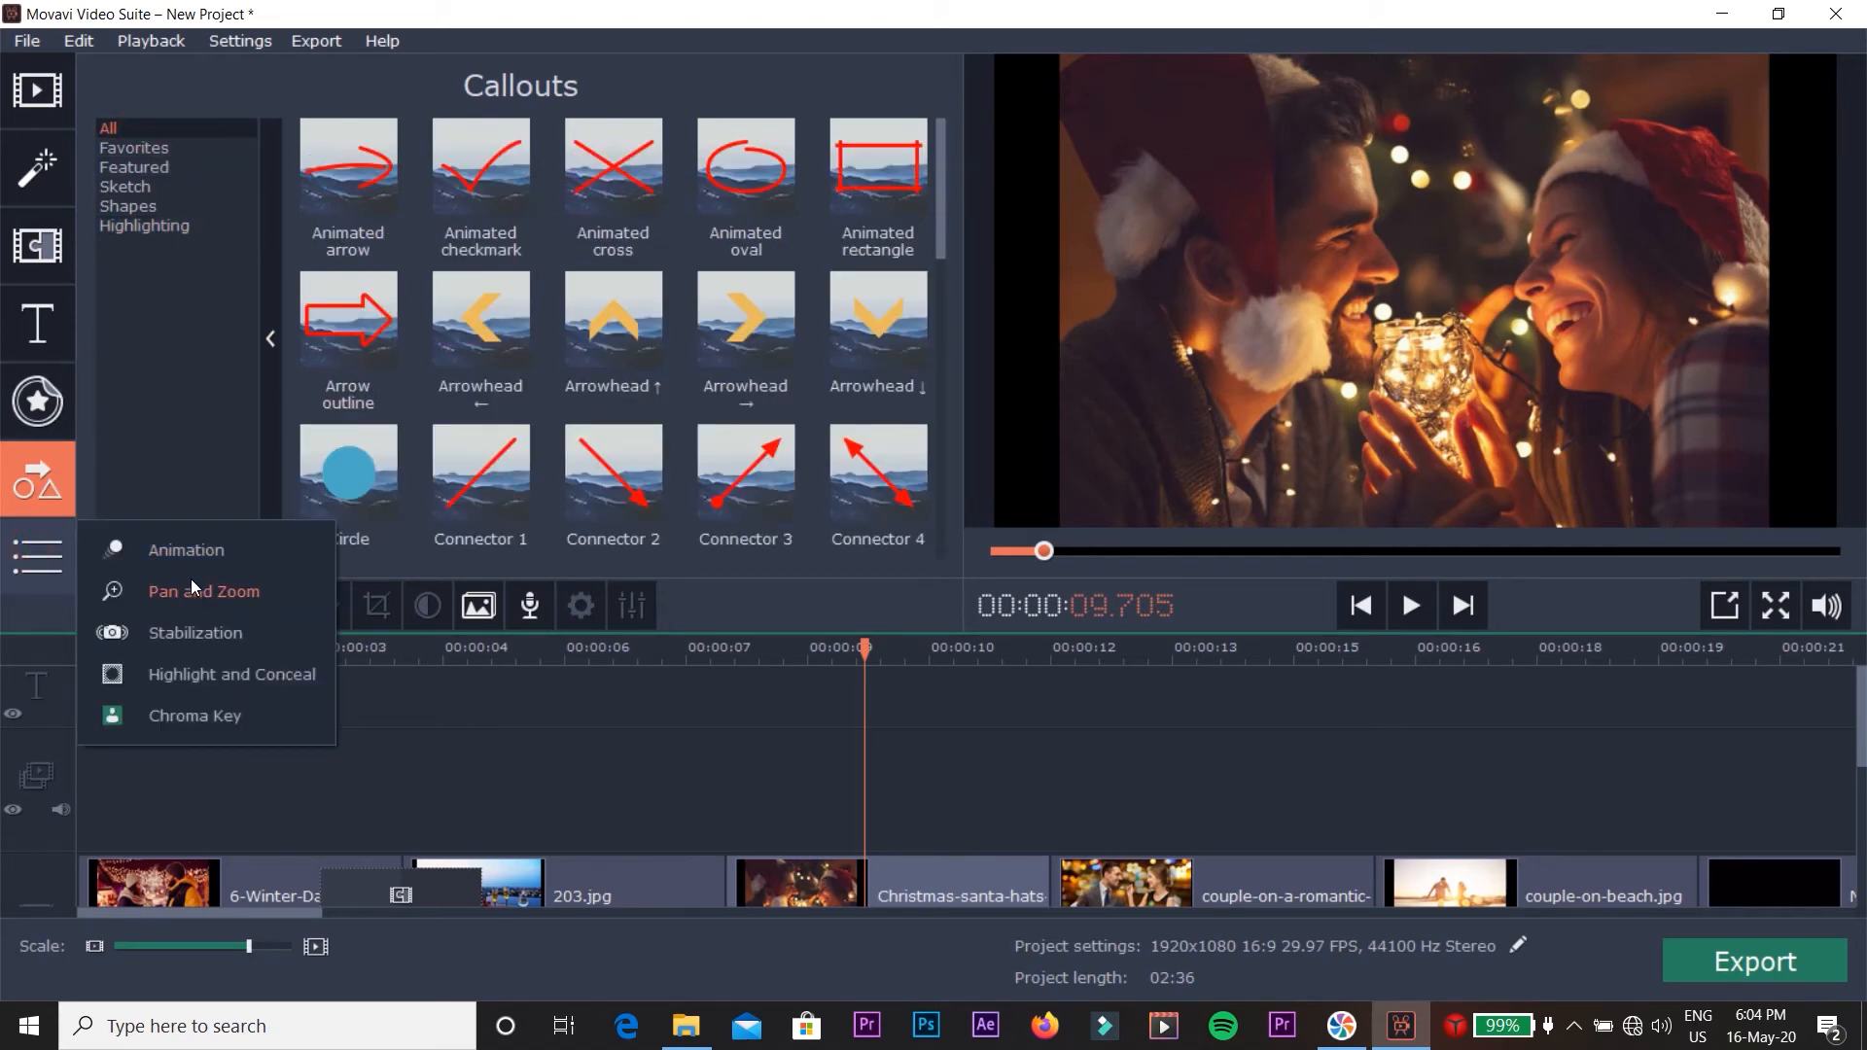
Add an Animation to the Christmas-santa-hats photo at 9.450 s, and move its keyframe to about 11.1 s.
{"action": "left_click", "coordinate": [186, 561]}
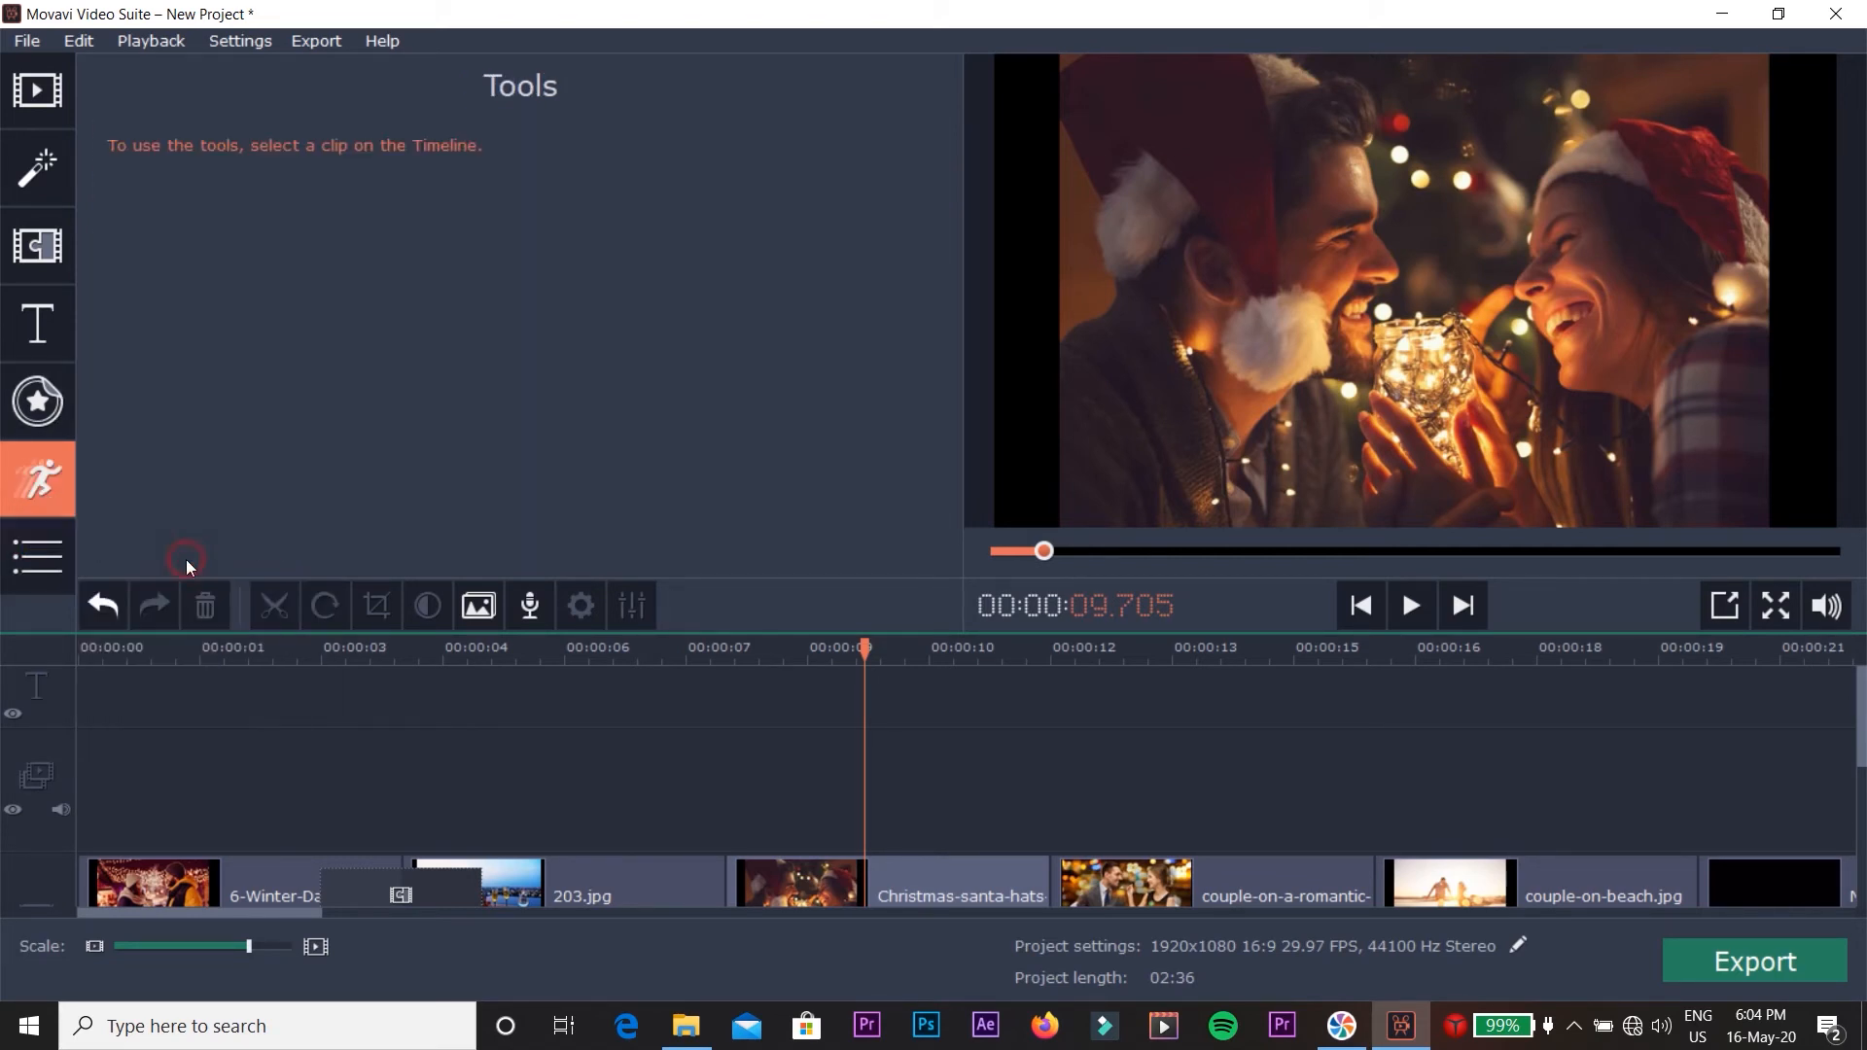
{"action": "left_click_drag", "start_coordinate": [860, 646], "coordinate": [776, 652]}
{"action": "left_click", "coordinate": [844, 881]}
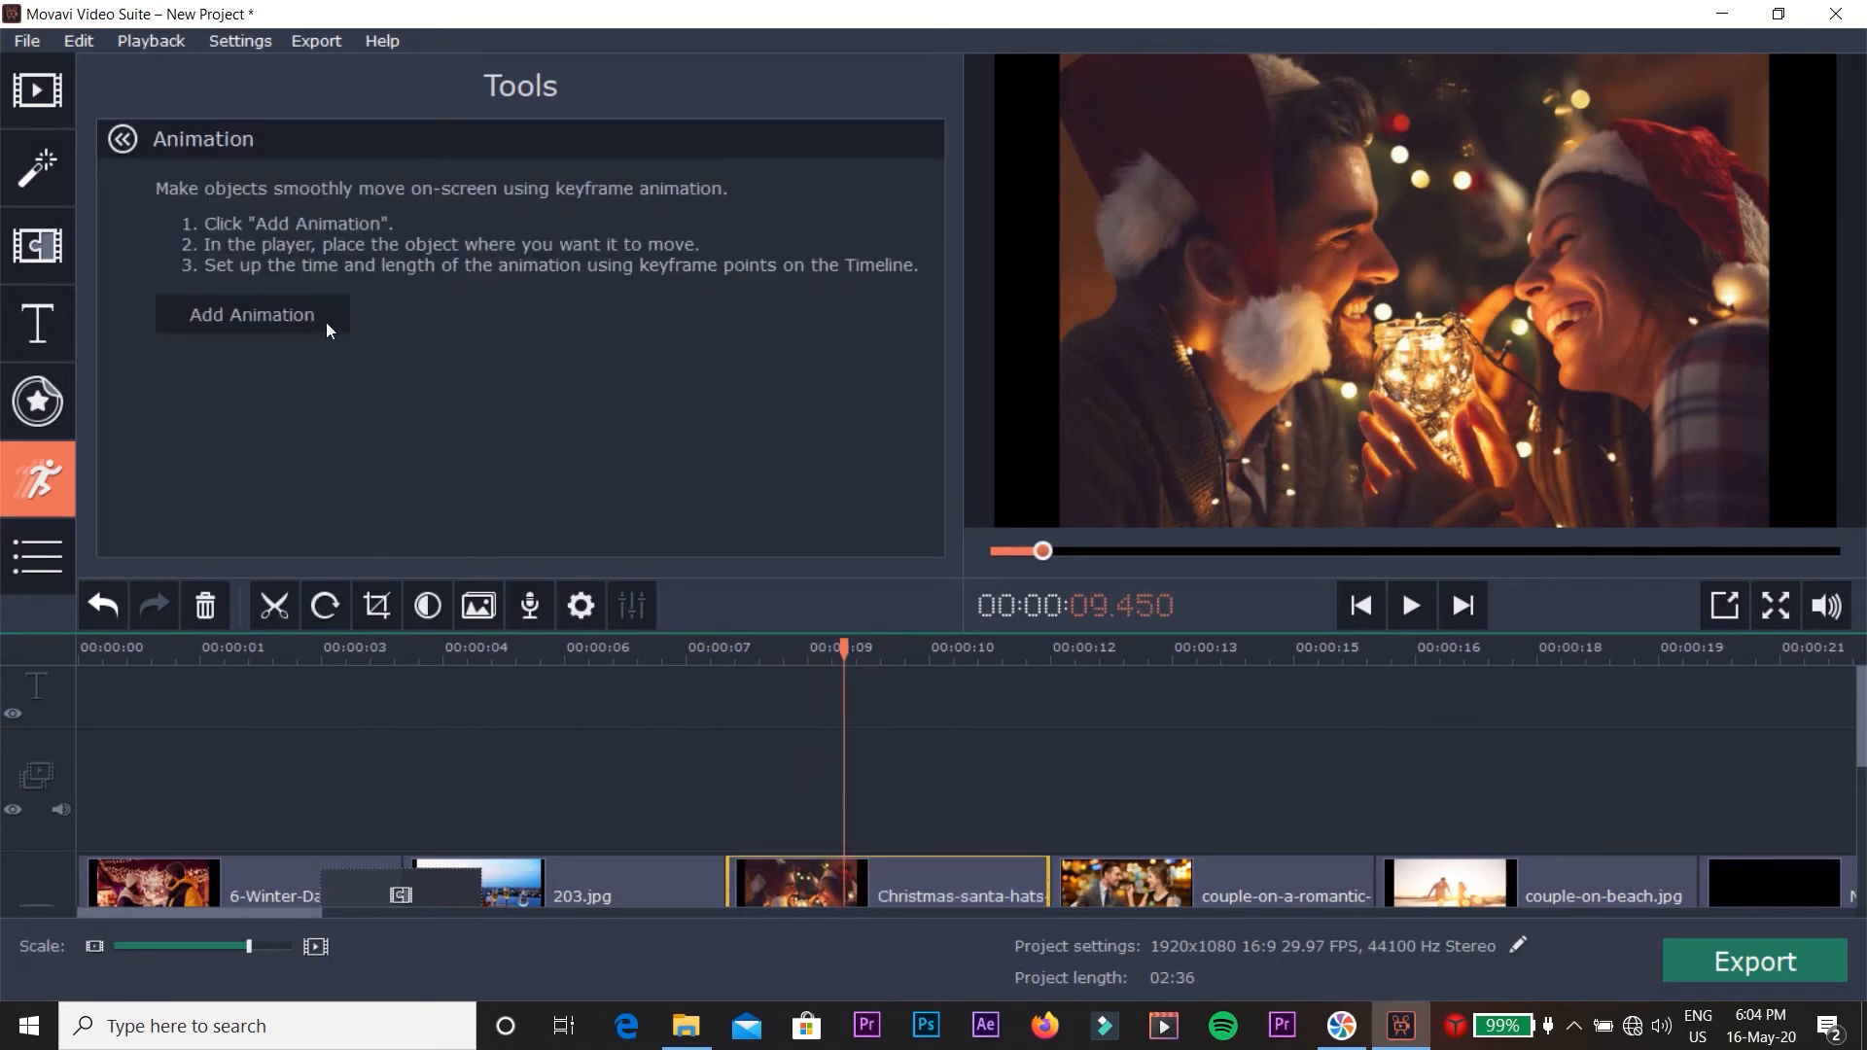
{"action": "left_click", "coordinate": [255, 329]}
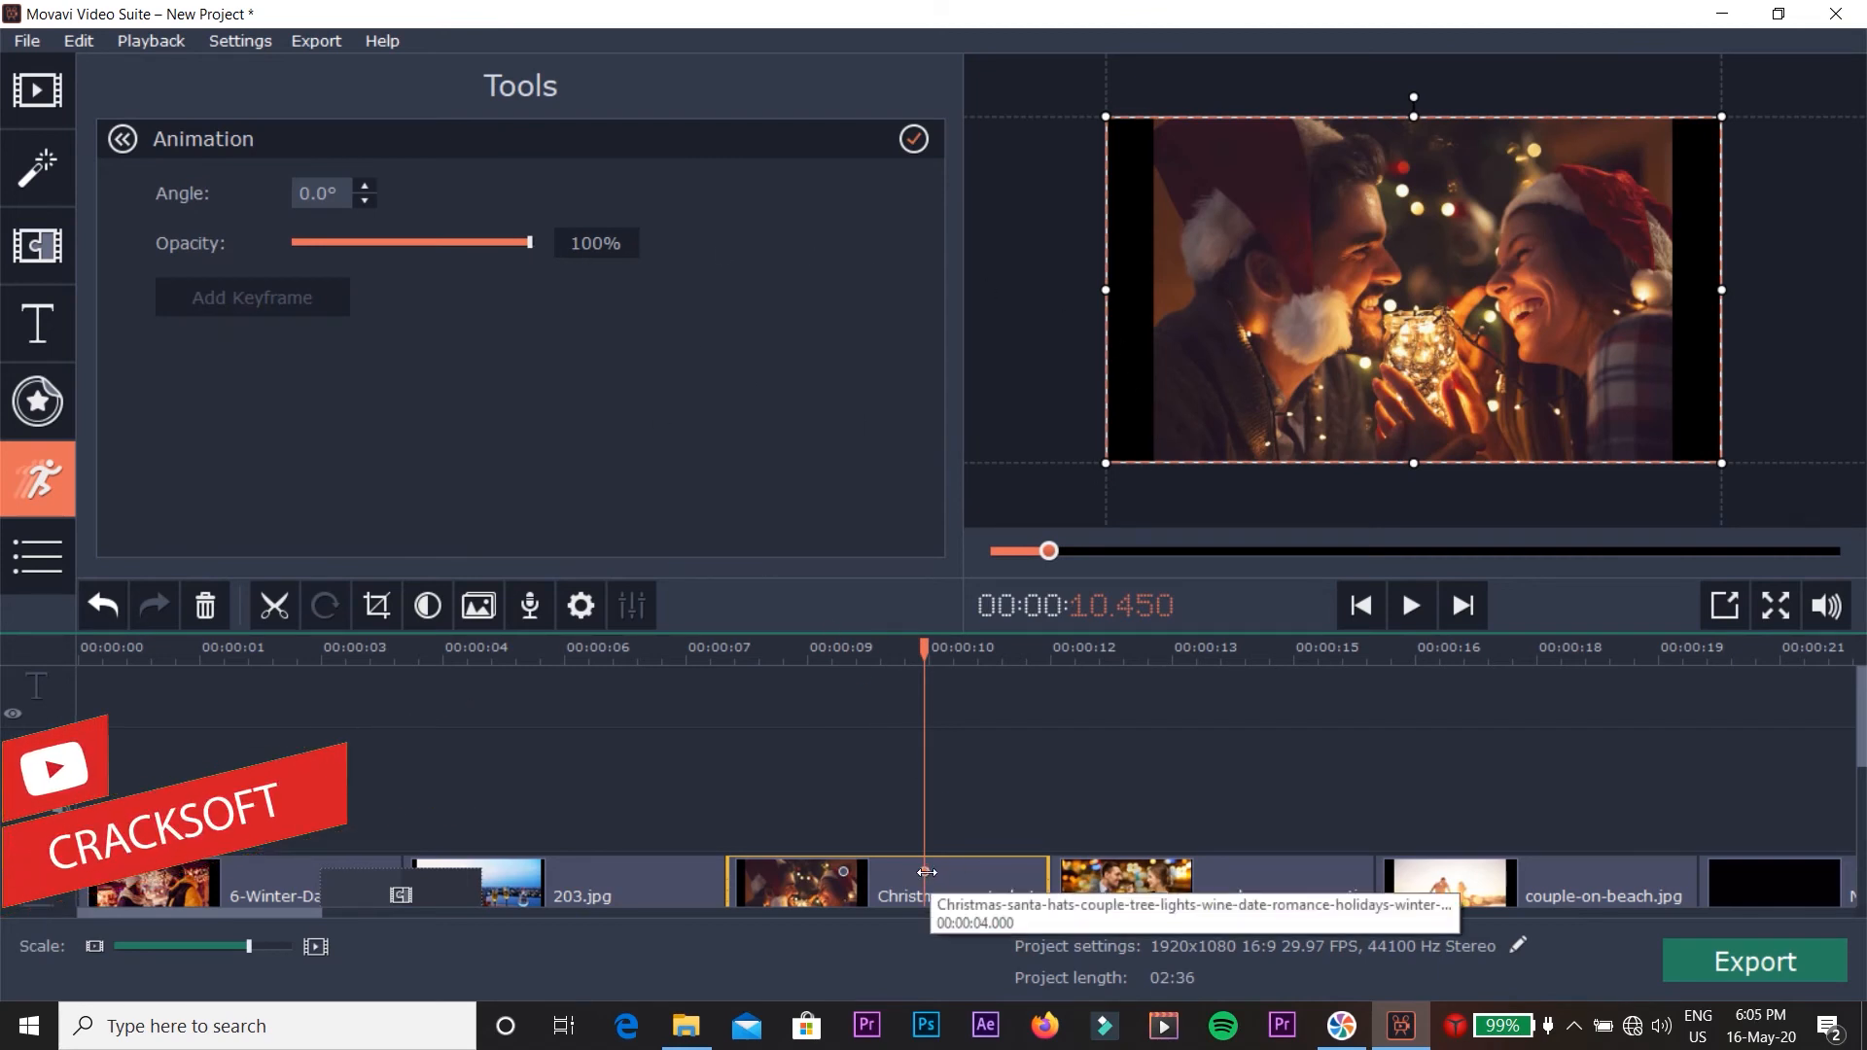
{"action": "left_click_drag", "start_coordinate": [926, 872], "coordinate": [977, 872]}
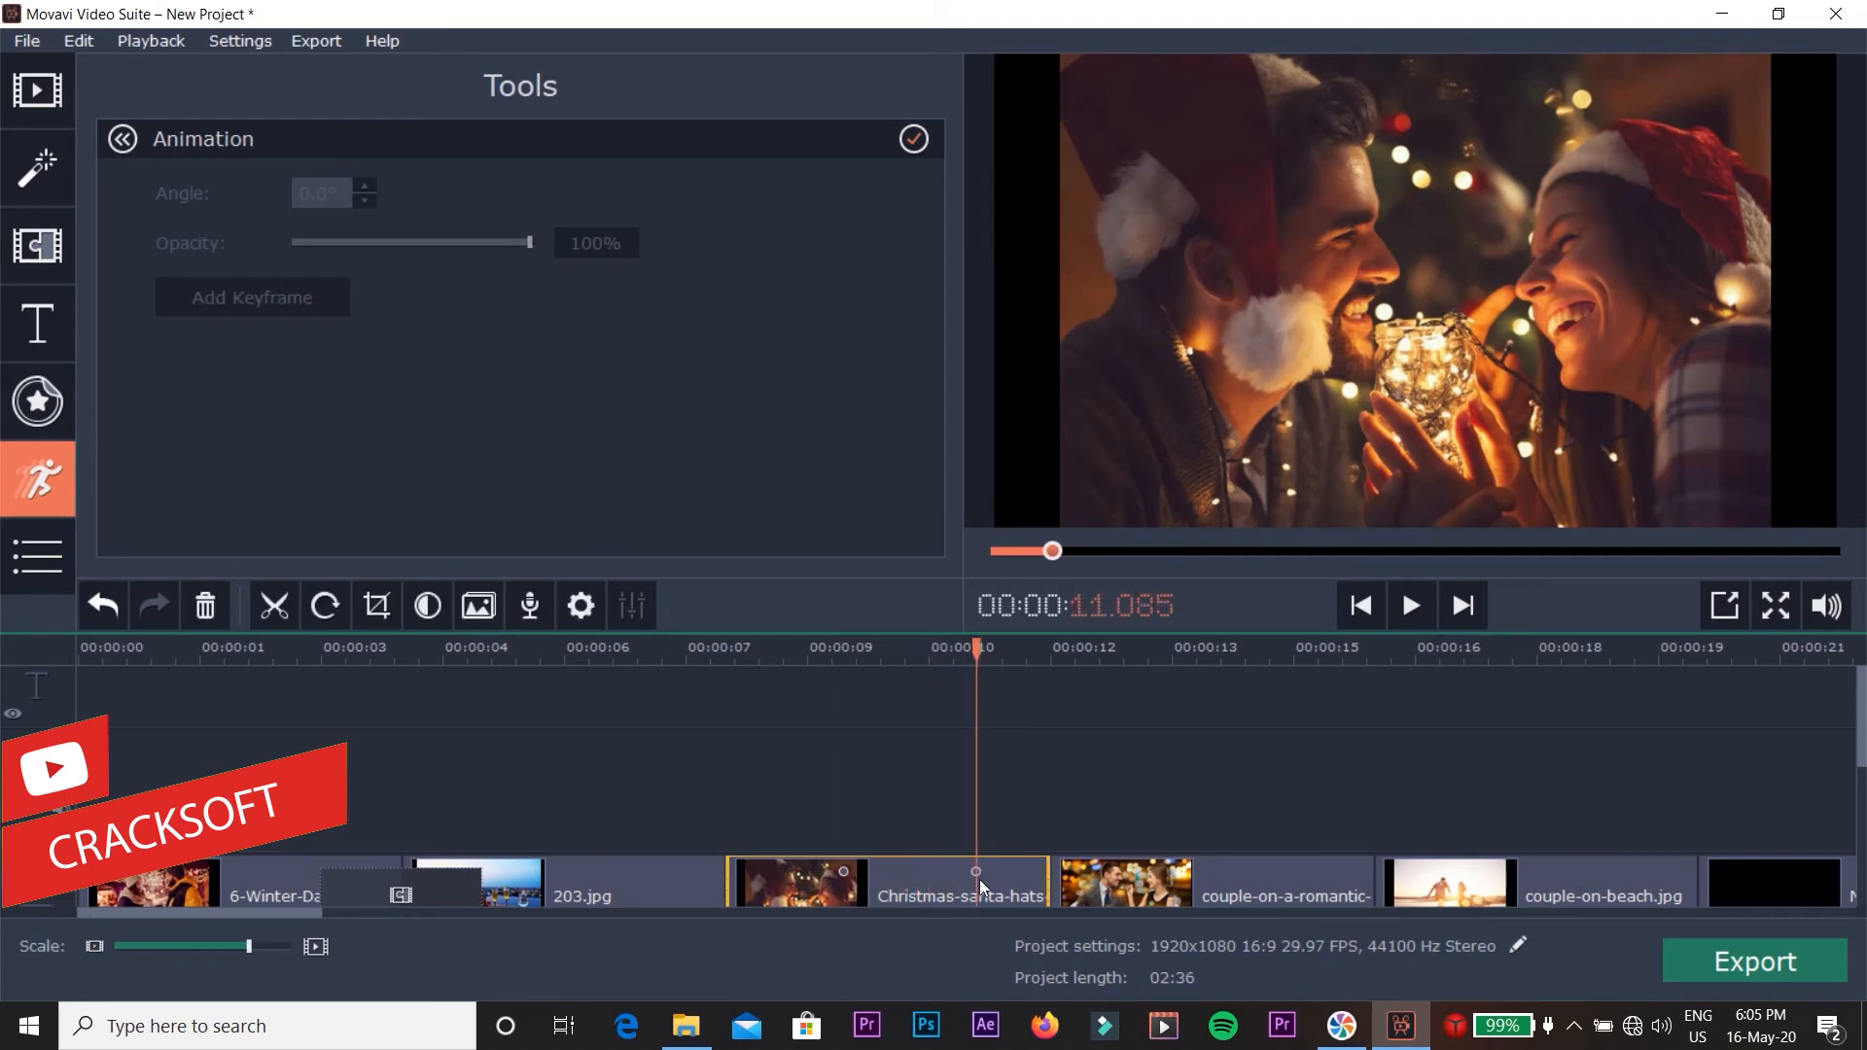
Enlarge and center the Christmas-santa-hats photo at the 12-second end keyframe, and lower its opacity to 96%.
{"action": "left_click", "coordinate": [997, 97]}
{"action": "left_click_drag", "start_coordinate": [1100, 467], "coordinate": [998, 525]}
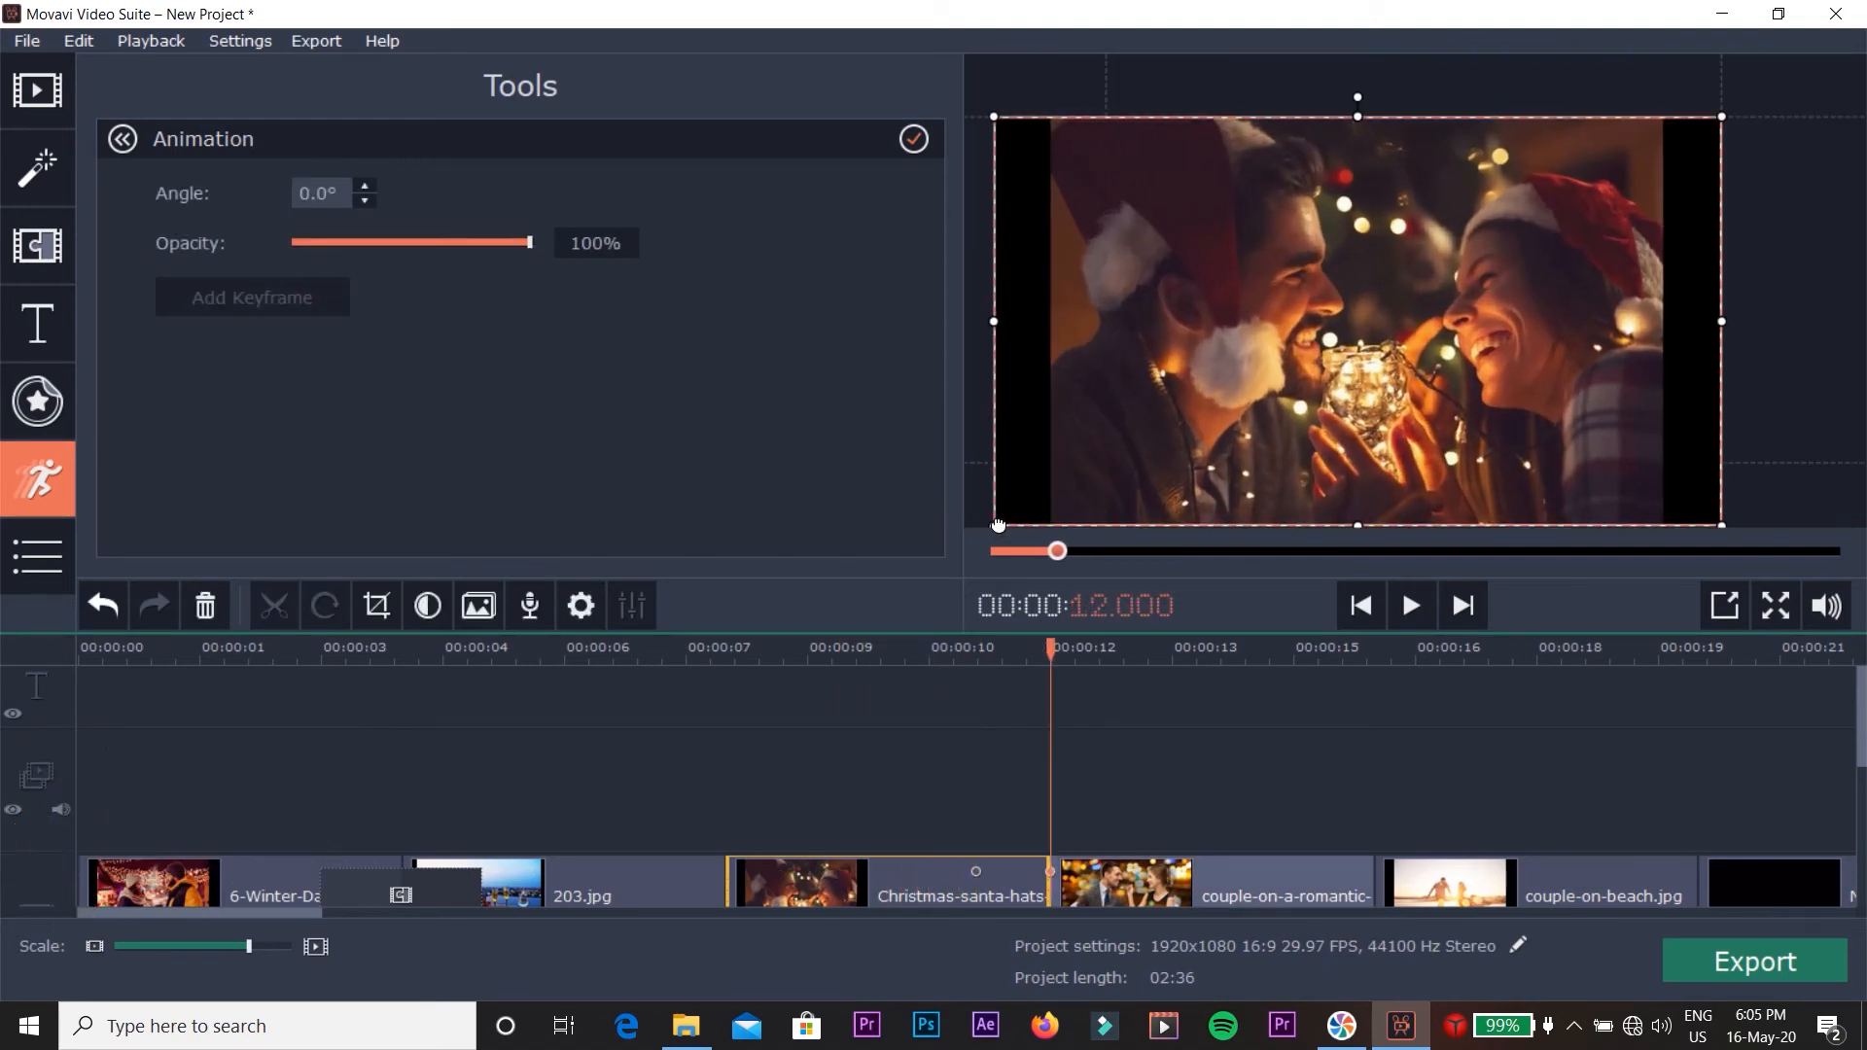
{"action": "left_click_drag", "start_coordinate": [1330, 368], "coordinate": [1365, 340]}
{"action": "left_click_drag", "start_coordinate": [535, 249], "coordinate": [521, 247]}
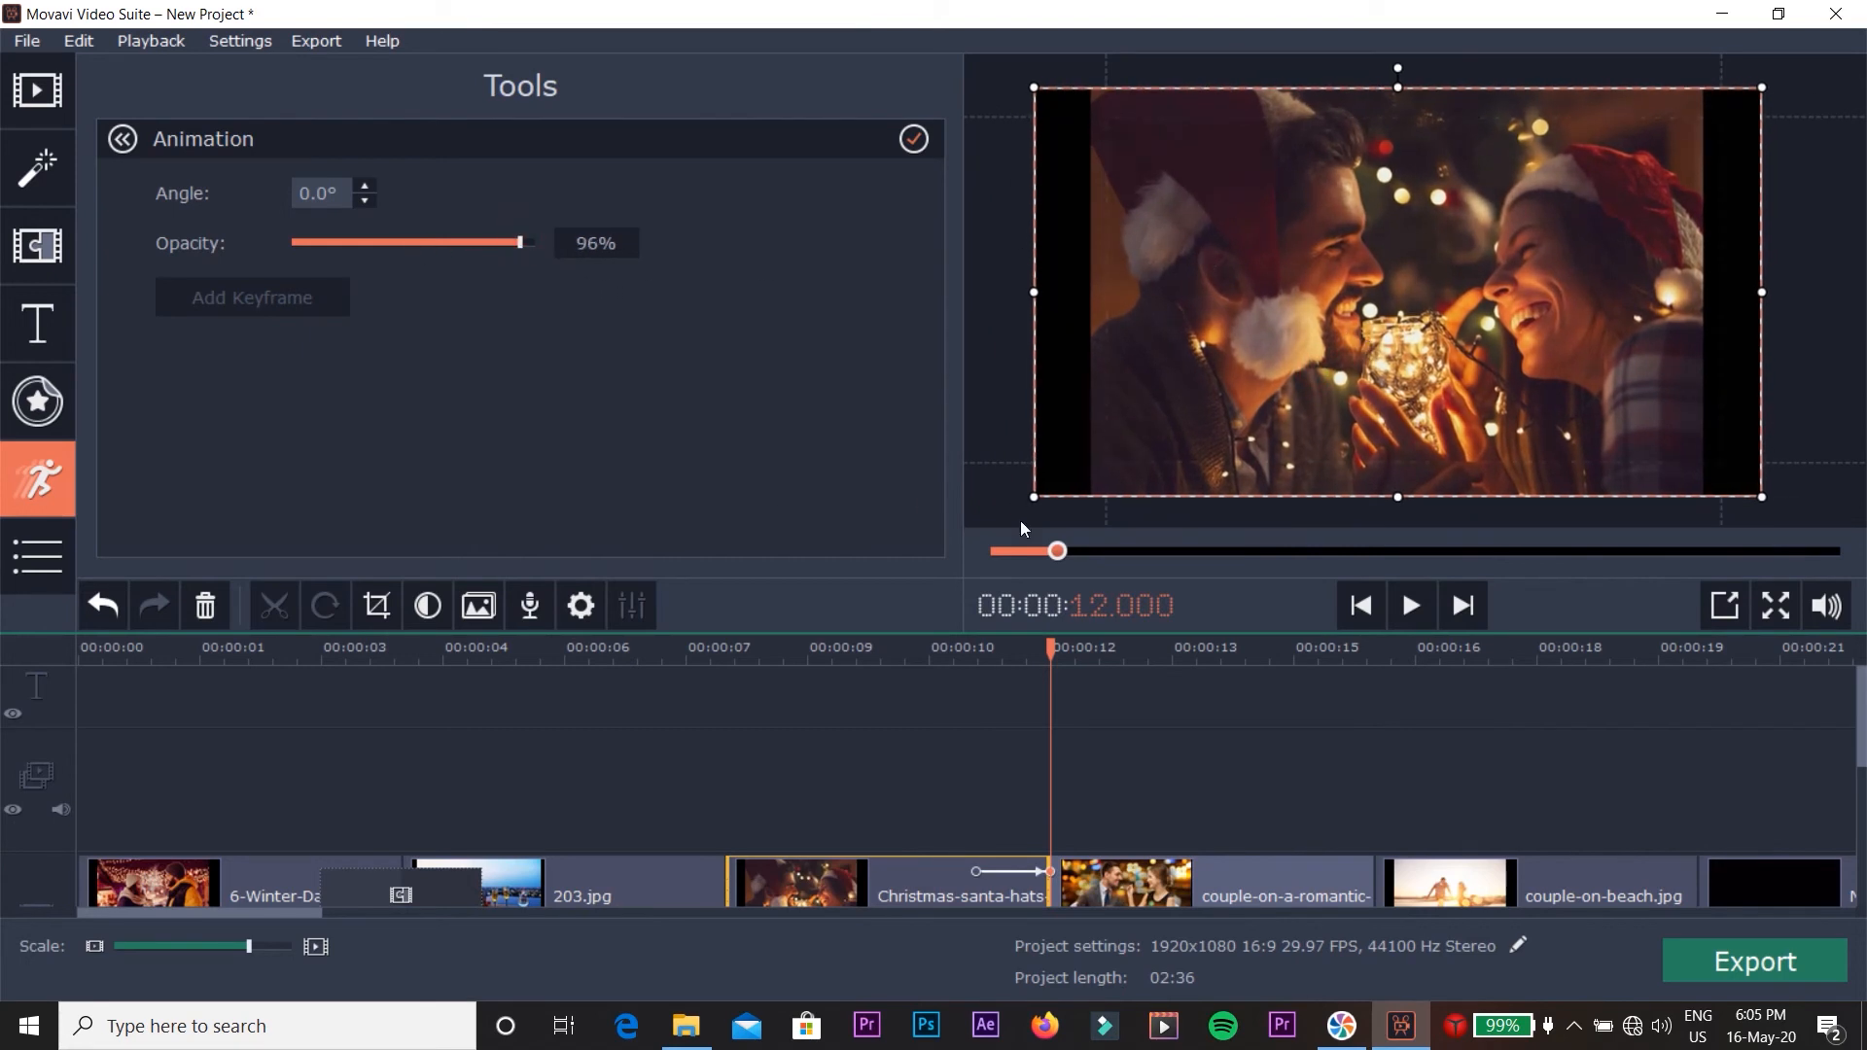
Move the animation's start keyframe back to 9.900 s, and play the Christmas-santa-hats clip to check the motion.
{"action": "left_click", "coordinate": [883, 671]}
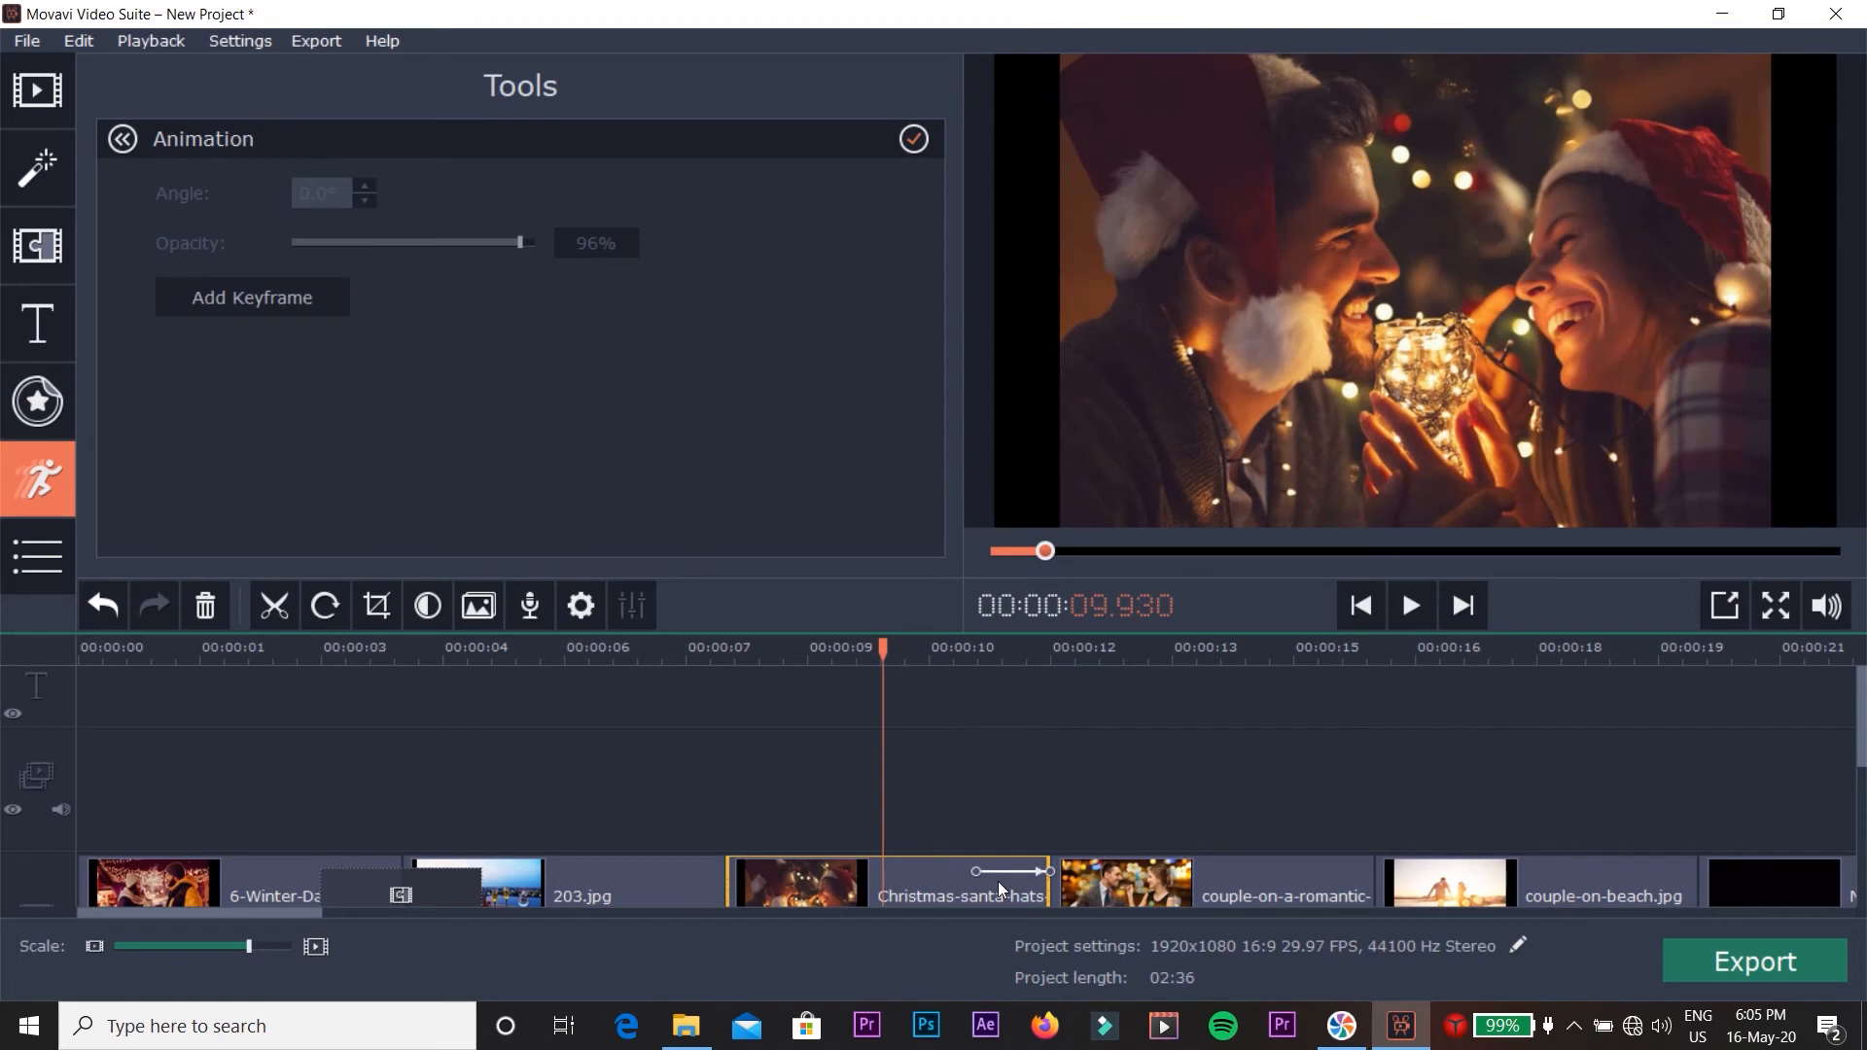
{"action": "left_click_drag", "start_coordinate": [980, 871], "coordinate": [880, 872]}
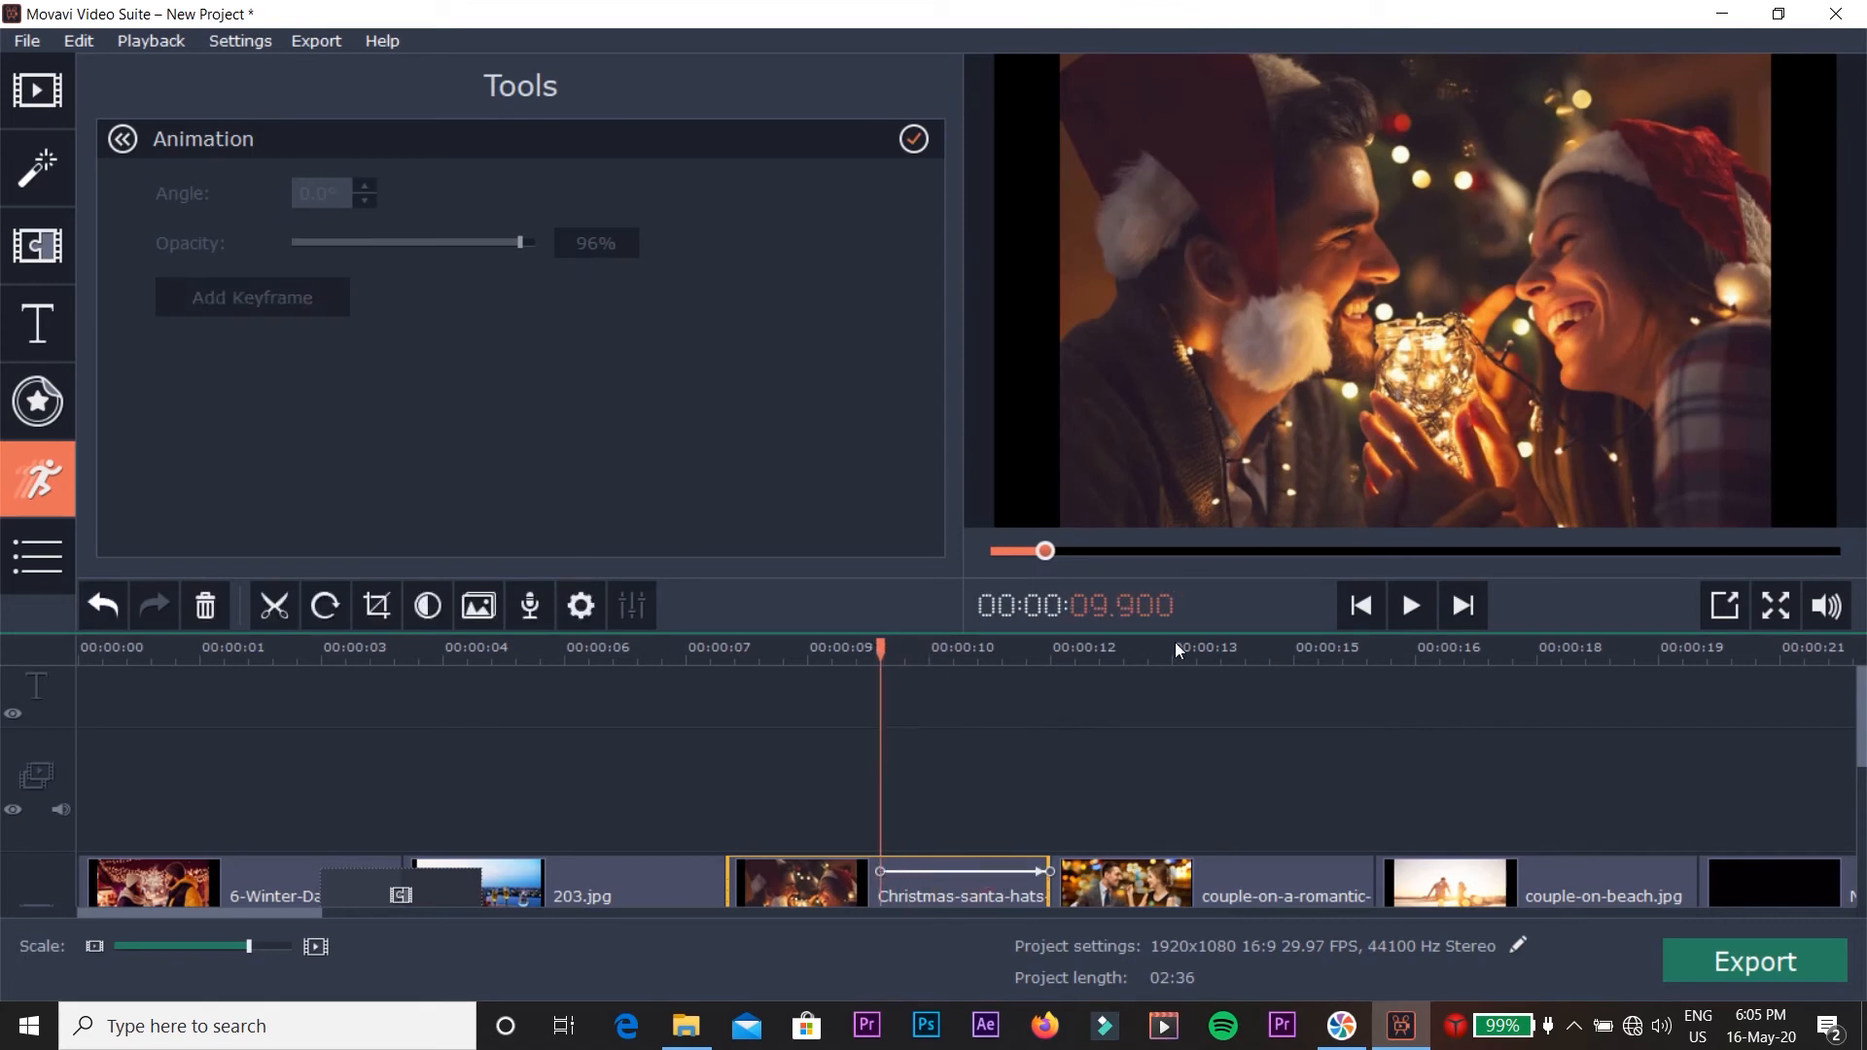
{"action": "left_click", "coordinate": [1400, 608]}
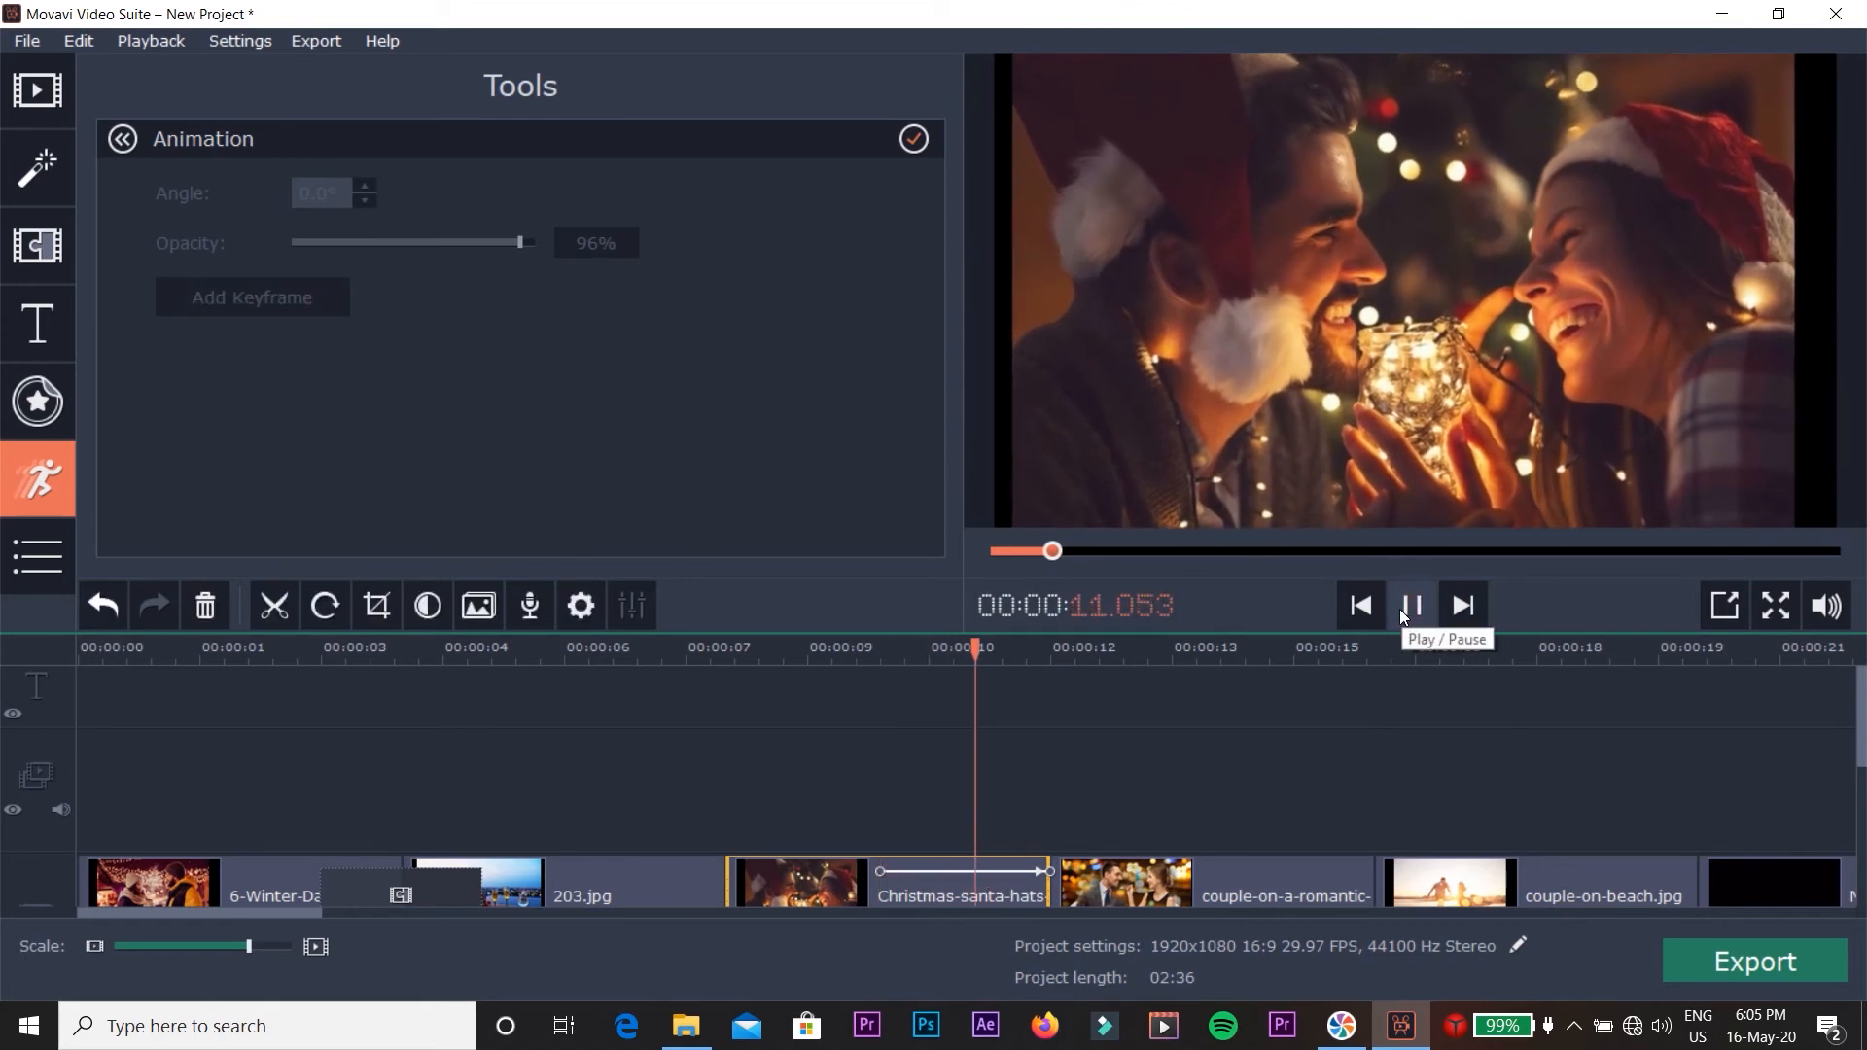
{"action": "left_click", "coordinate": [1400, 609]}
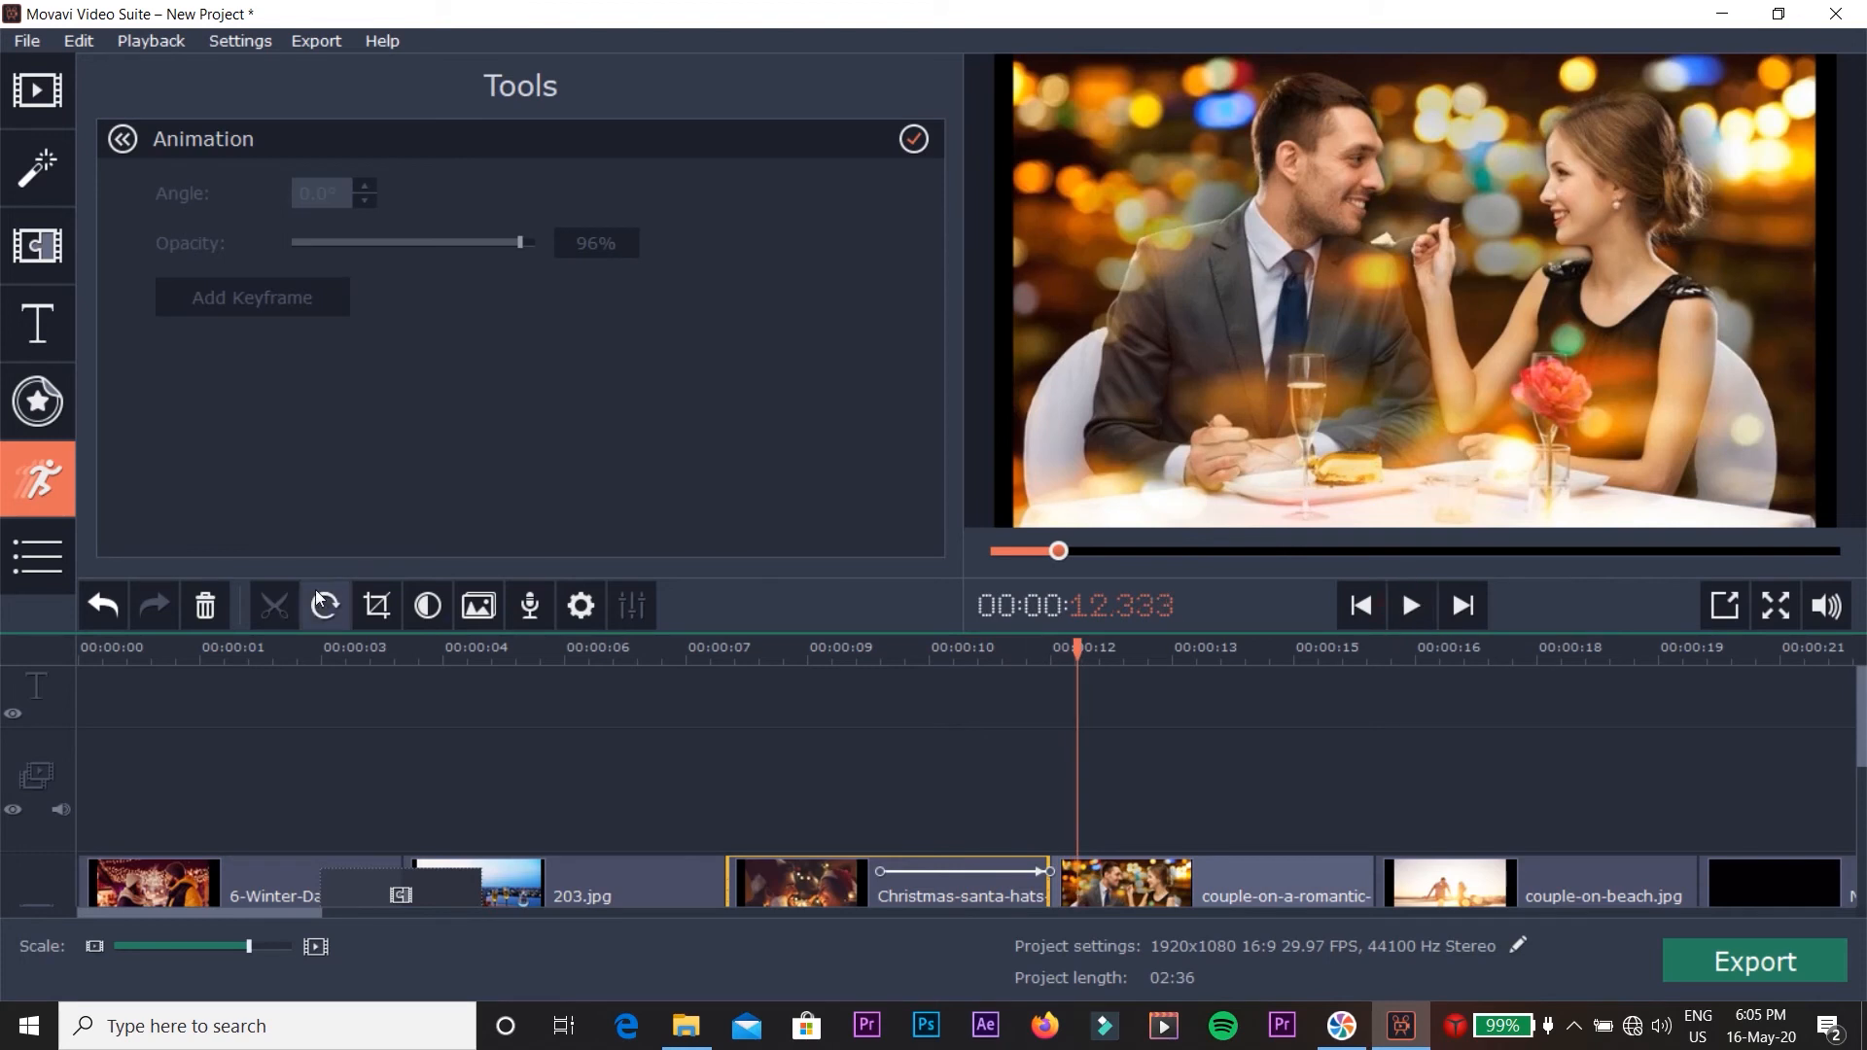
View the Video Stabilization options for the New File.mkv clip, and close them without stabilizing.
{"action": "left_click", "coordinate": [33, 575]}
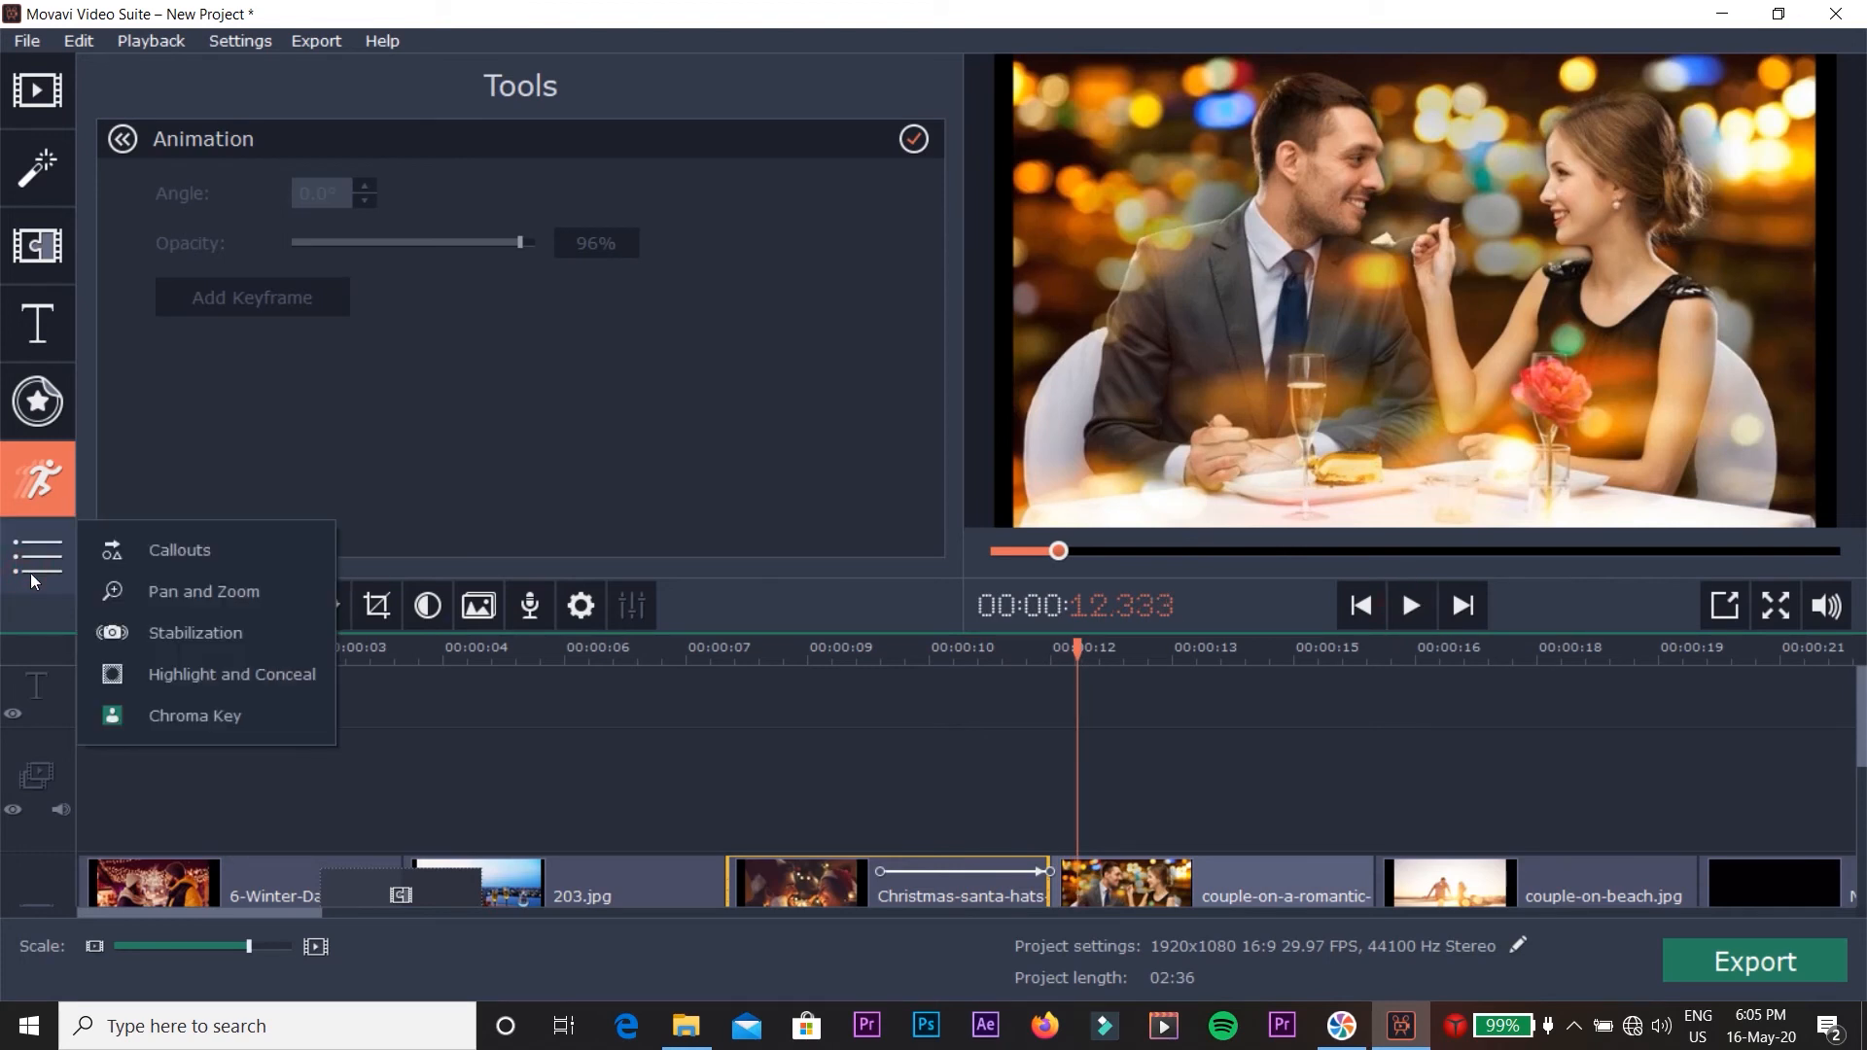
{"action": "left_click", "coordinate": [187, 642]}
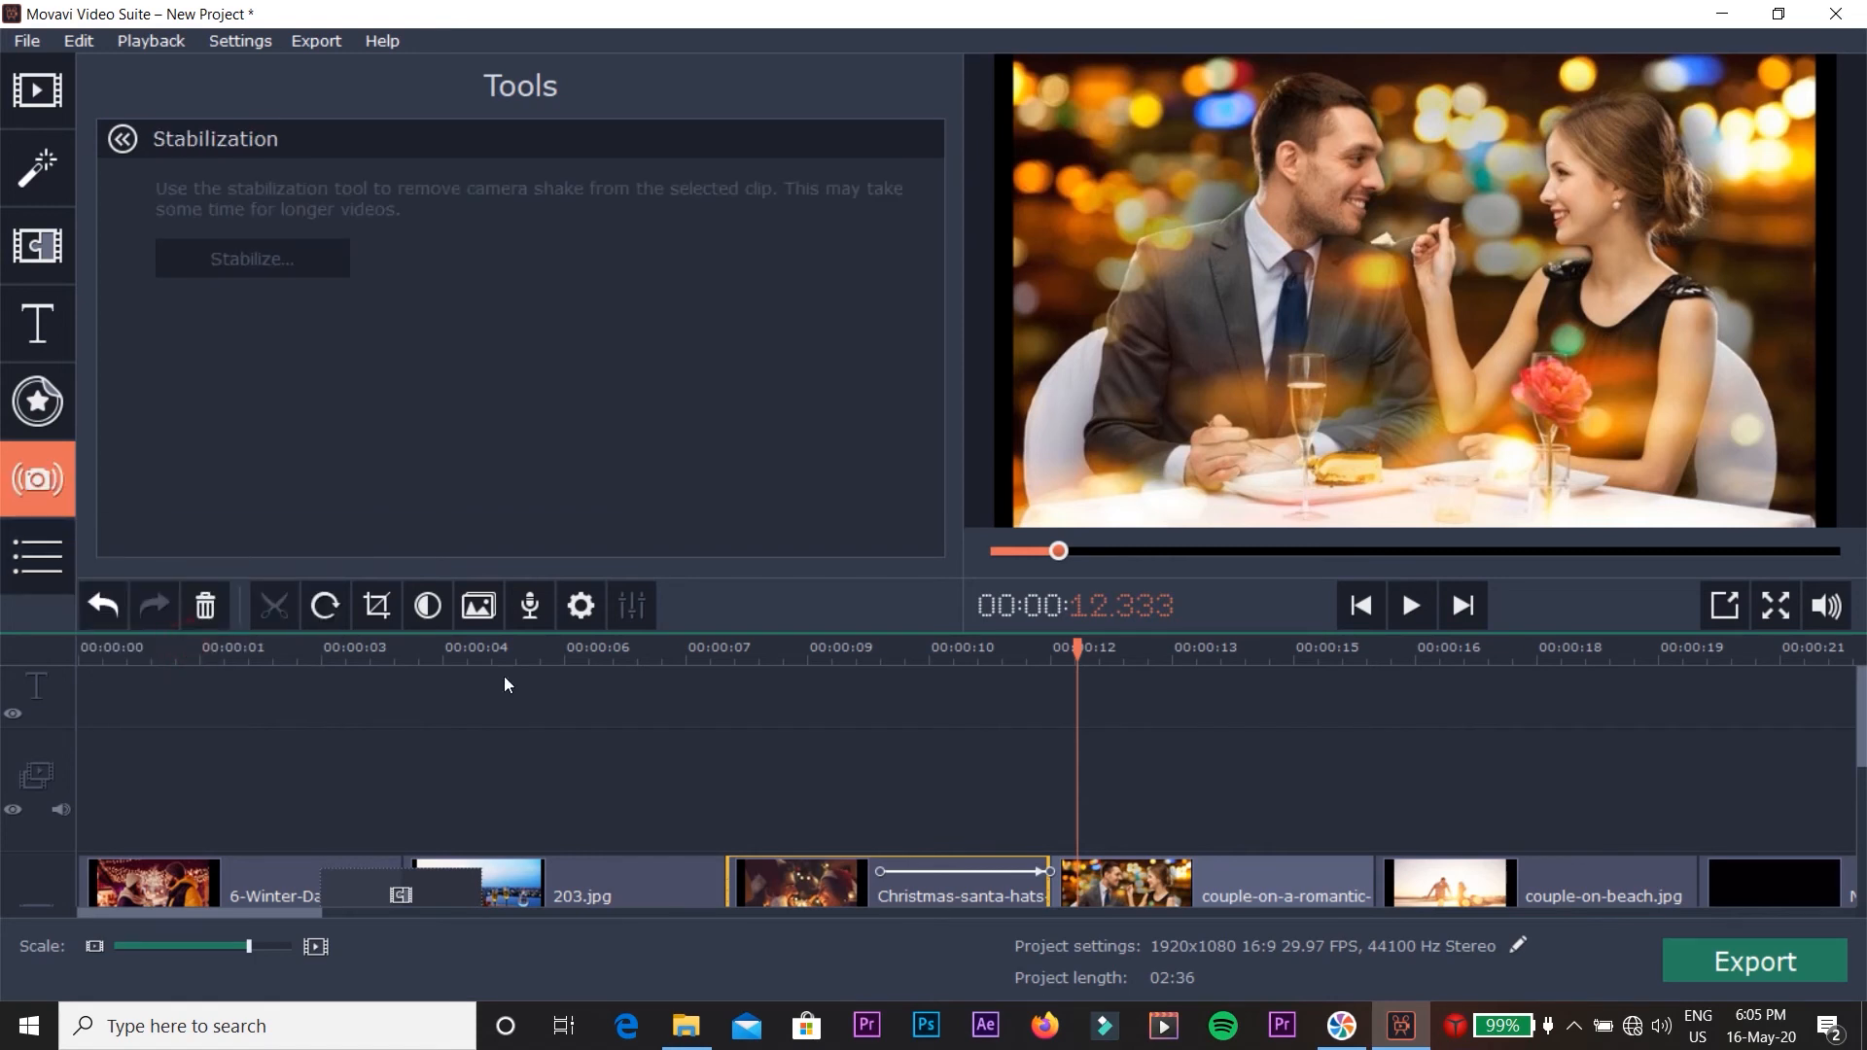
{"action": "left_click", "coordinate": [1174, 895]}
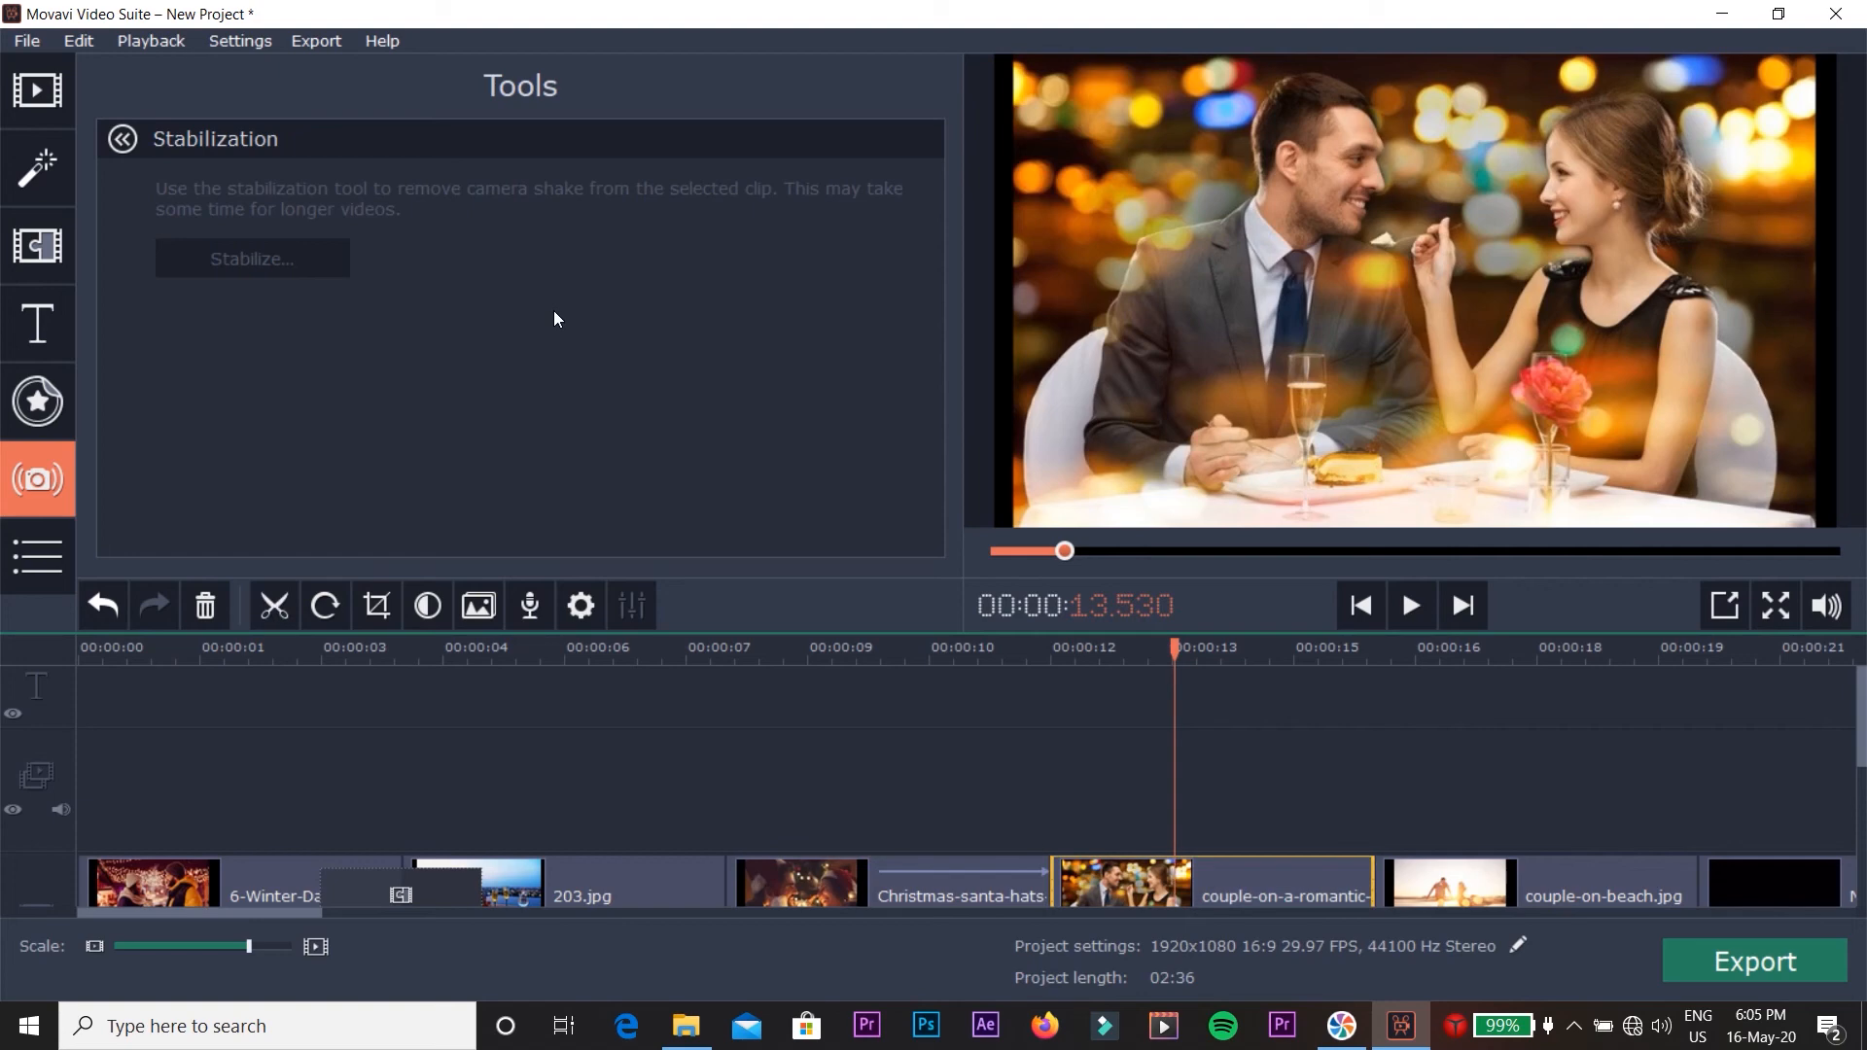
{"action": "left_click", "coordinate": [1787, 895]}
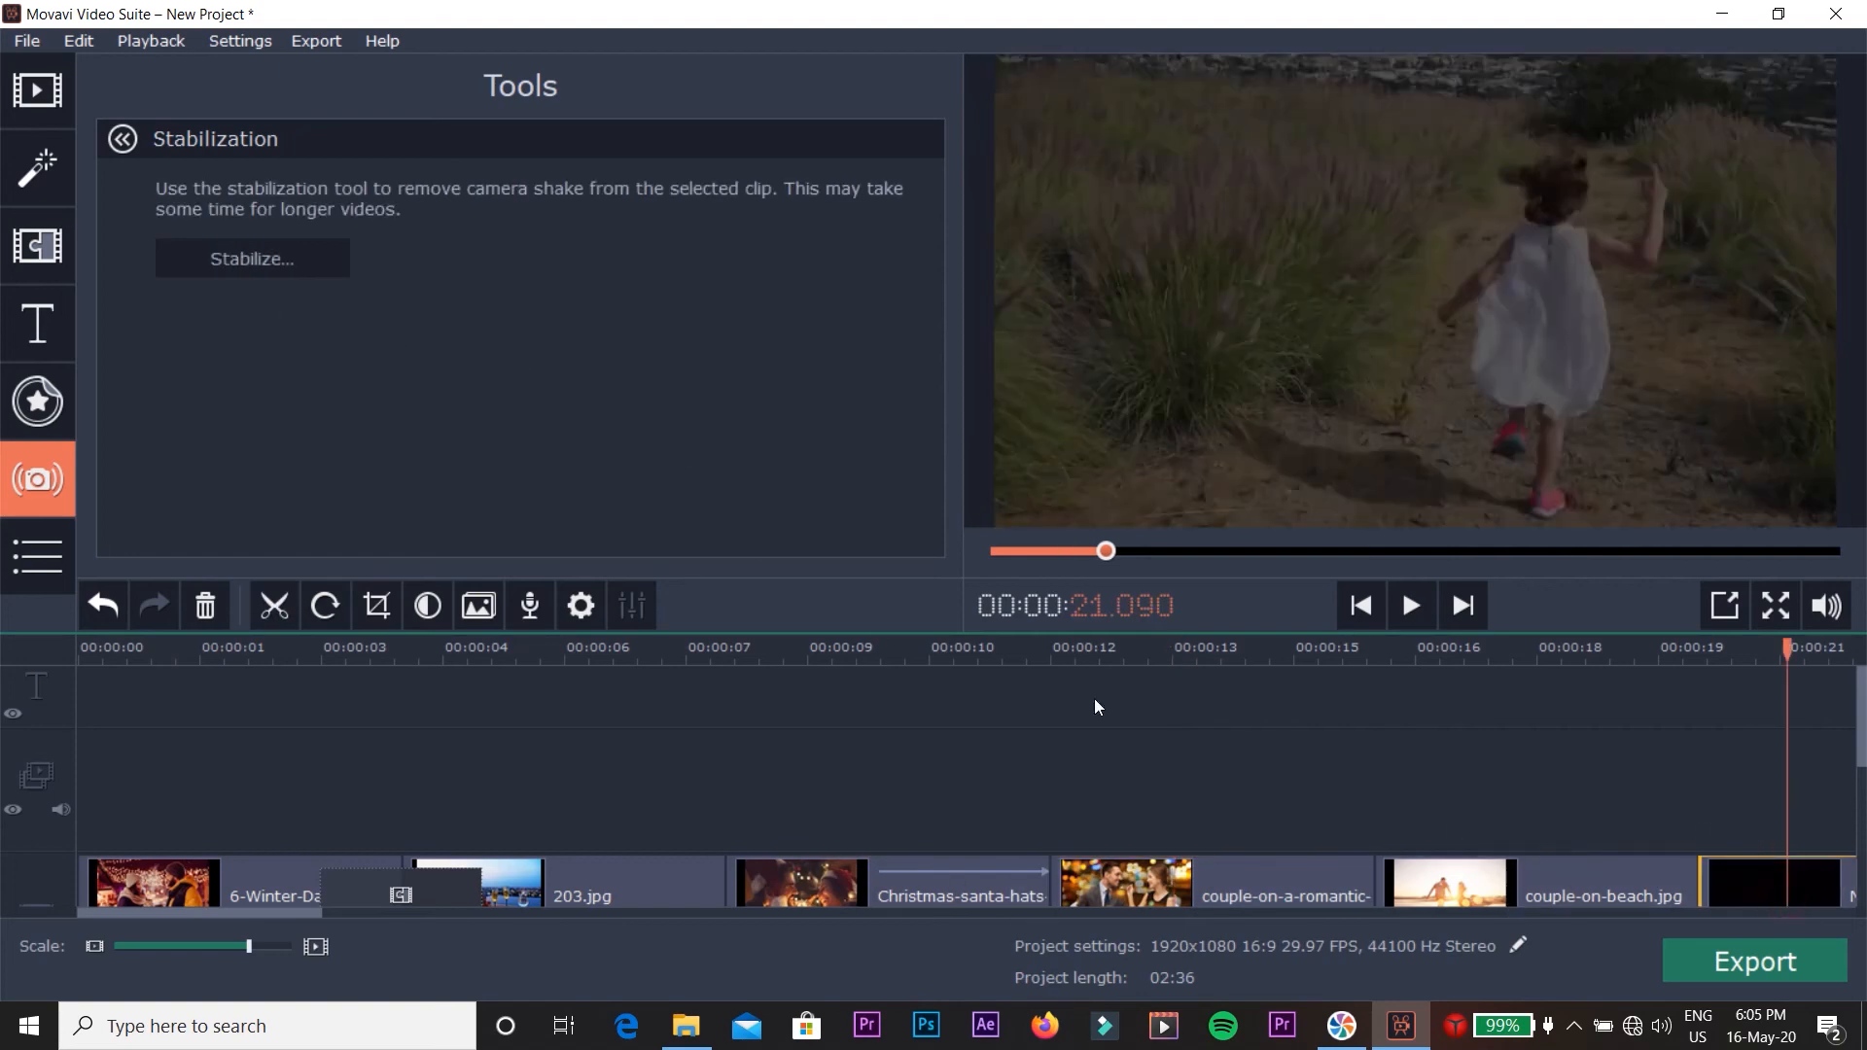
{"action": "left_click", "coordinate": [235, 256]}
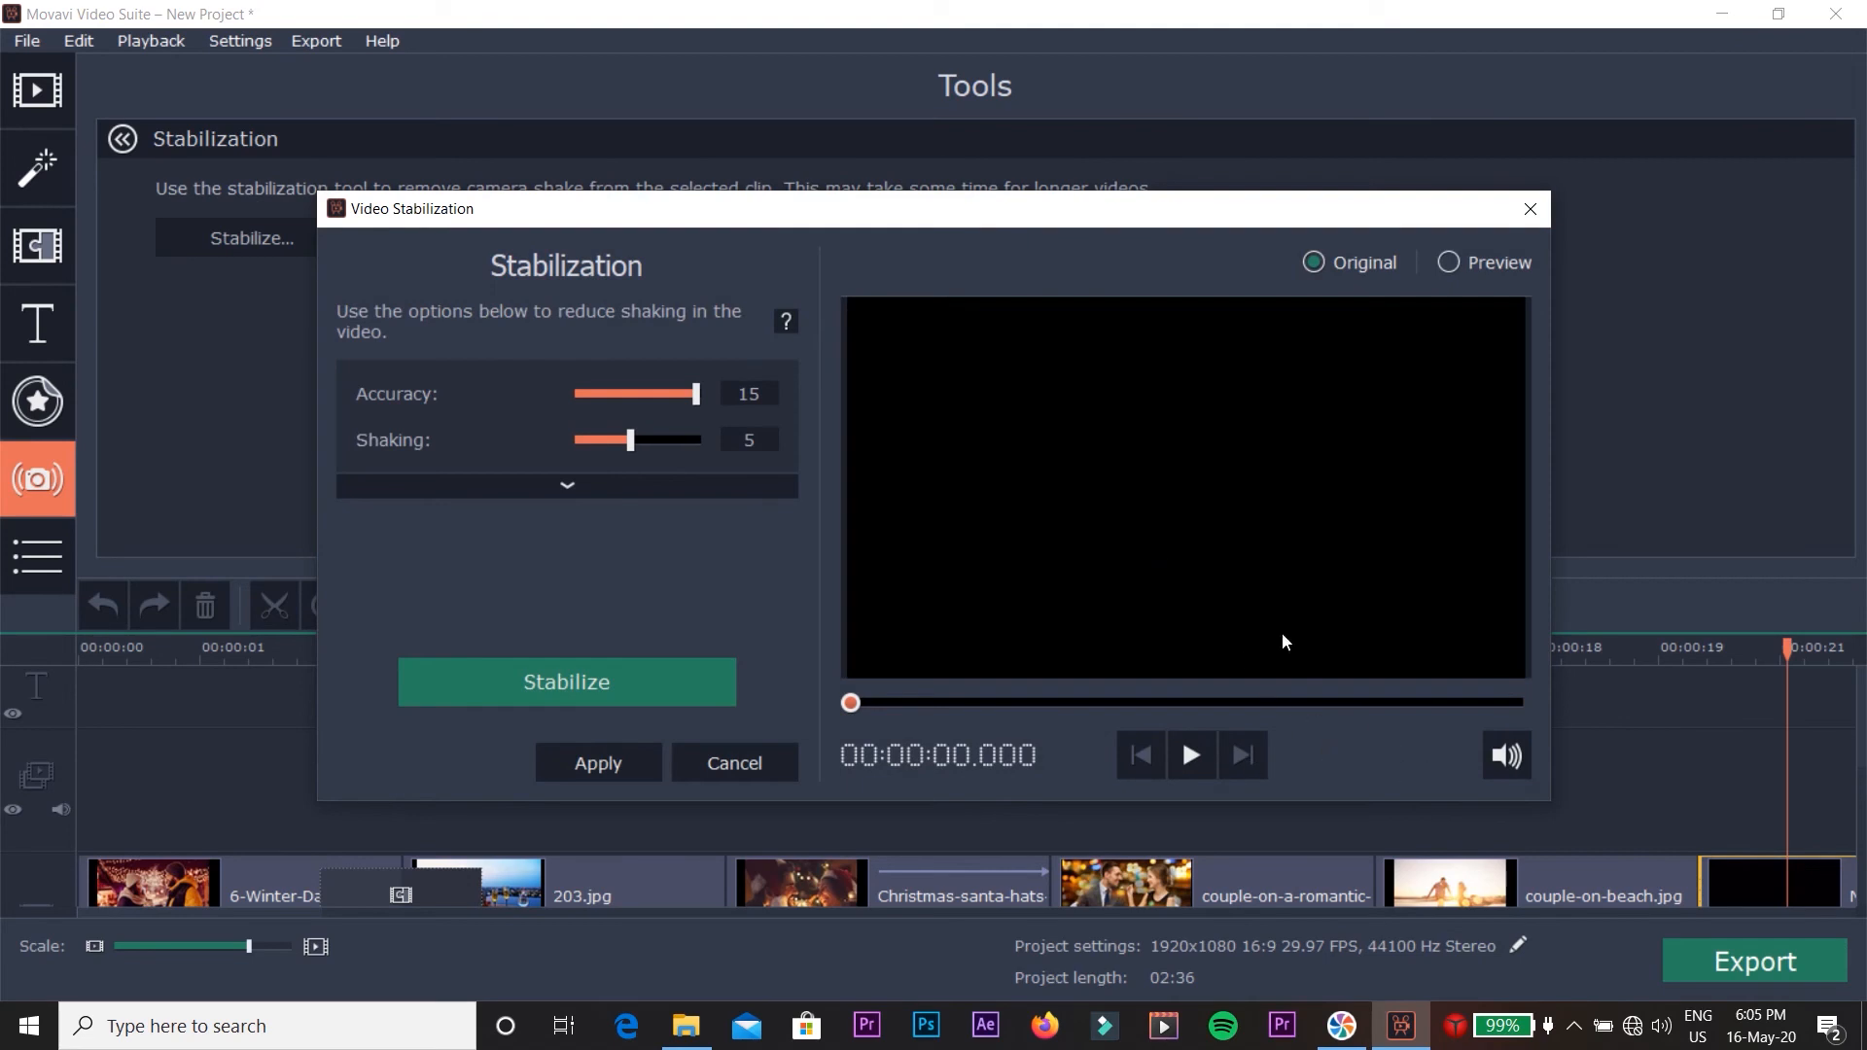
{"action": "left_click", "coordinate": [1528, 210]}
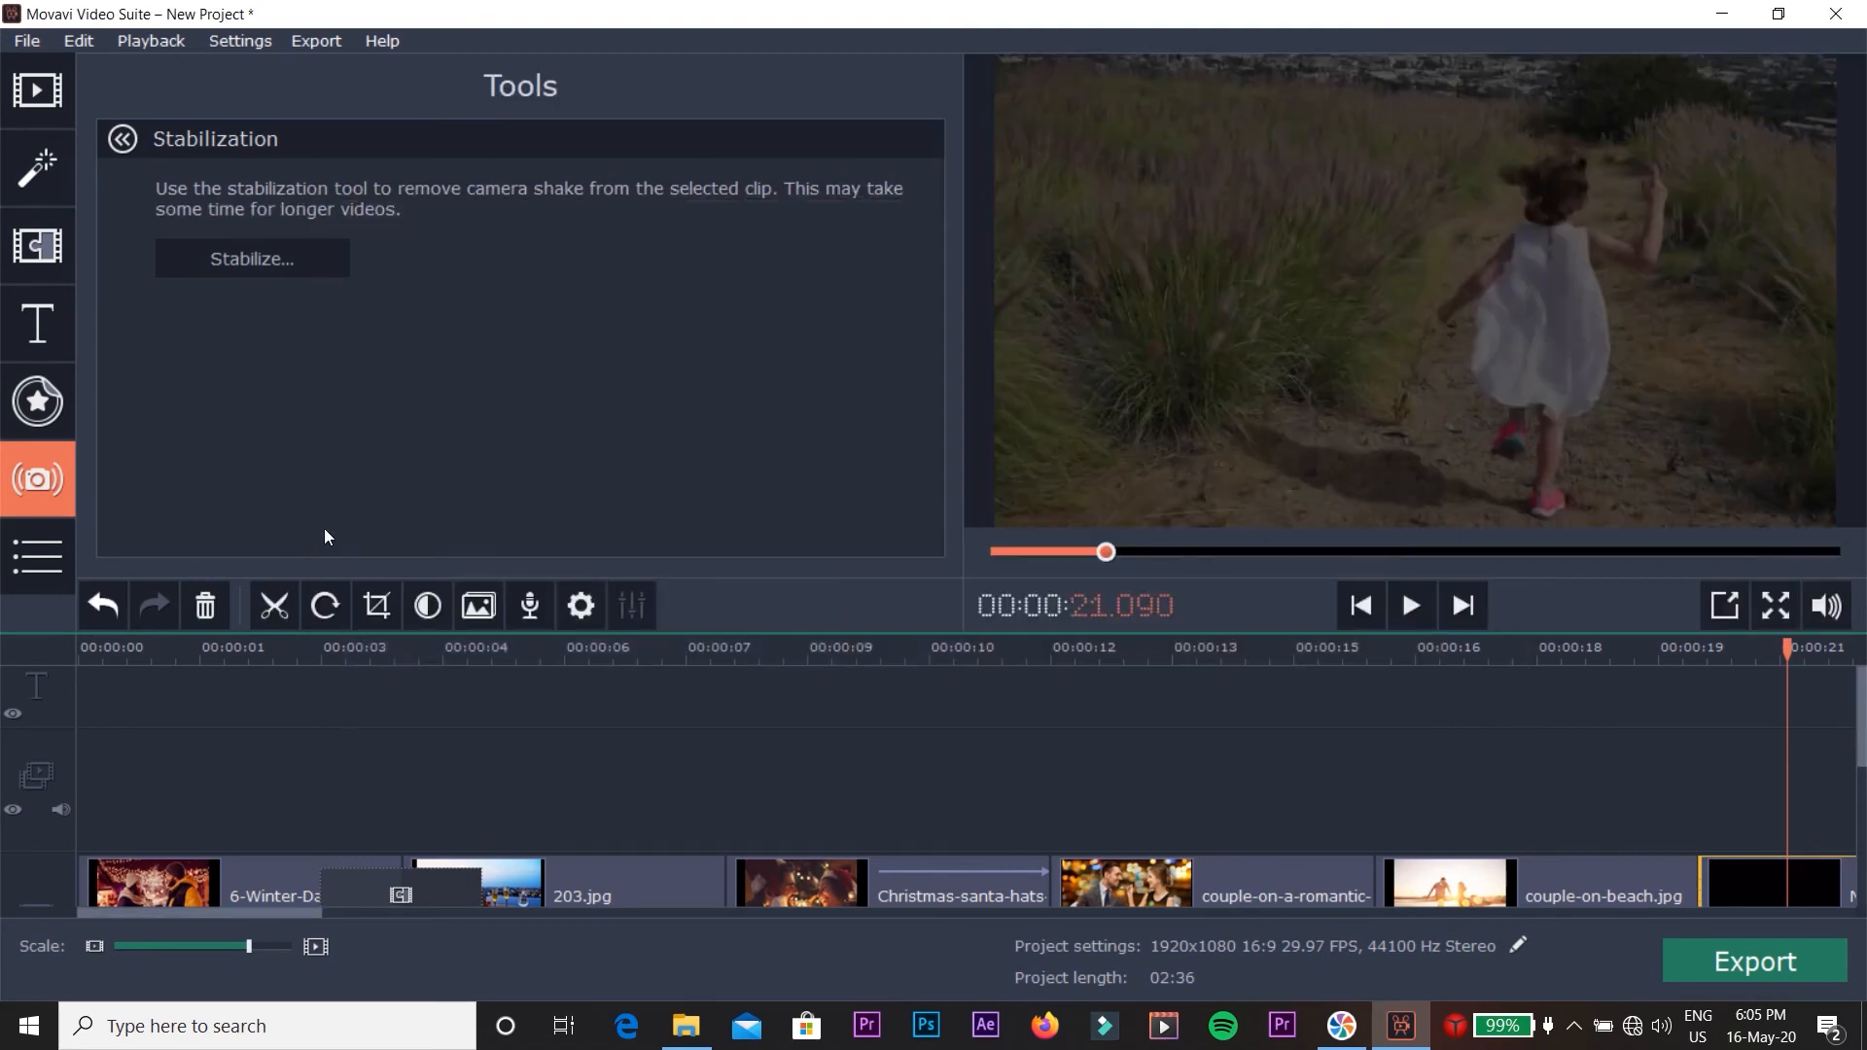
Conceal a small area in the upper-right corner of the New File.mkv frame, and set the mosaic size to 8%.
{"action": "left_click", "coordinate": [25, 568]}
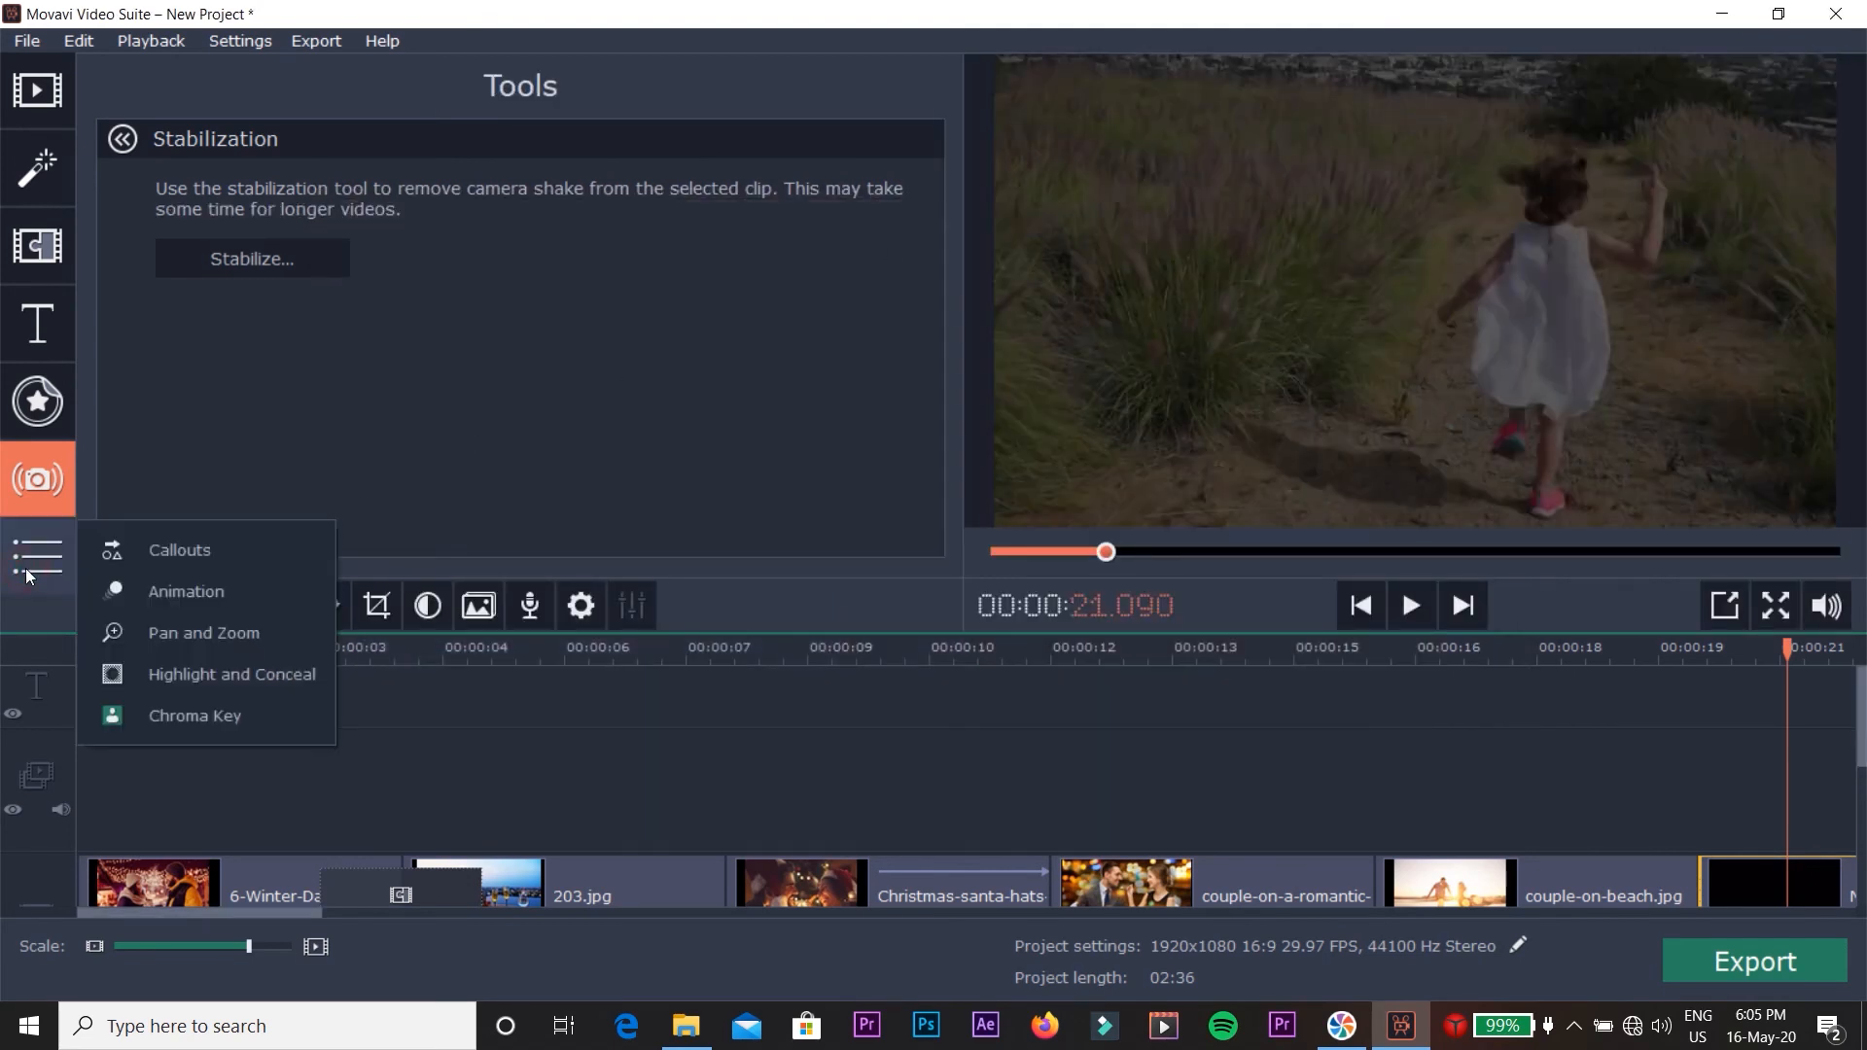
{"action": "left_click", "coordinate": [178, 686]}
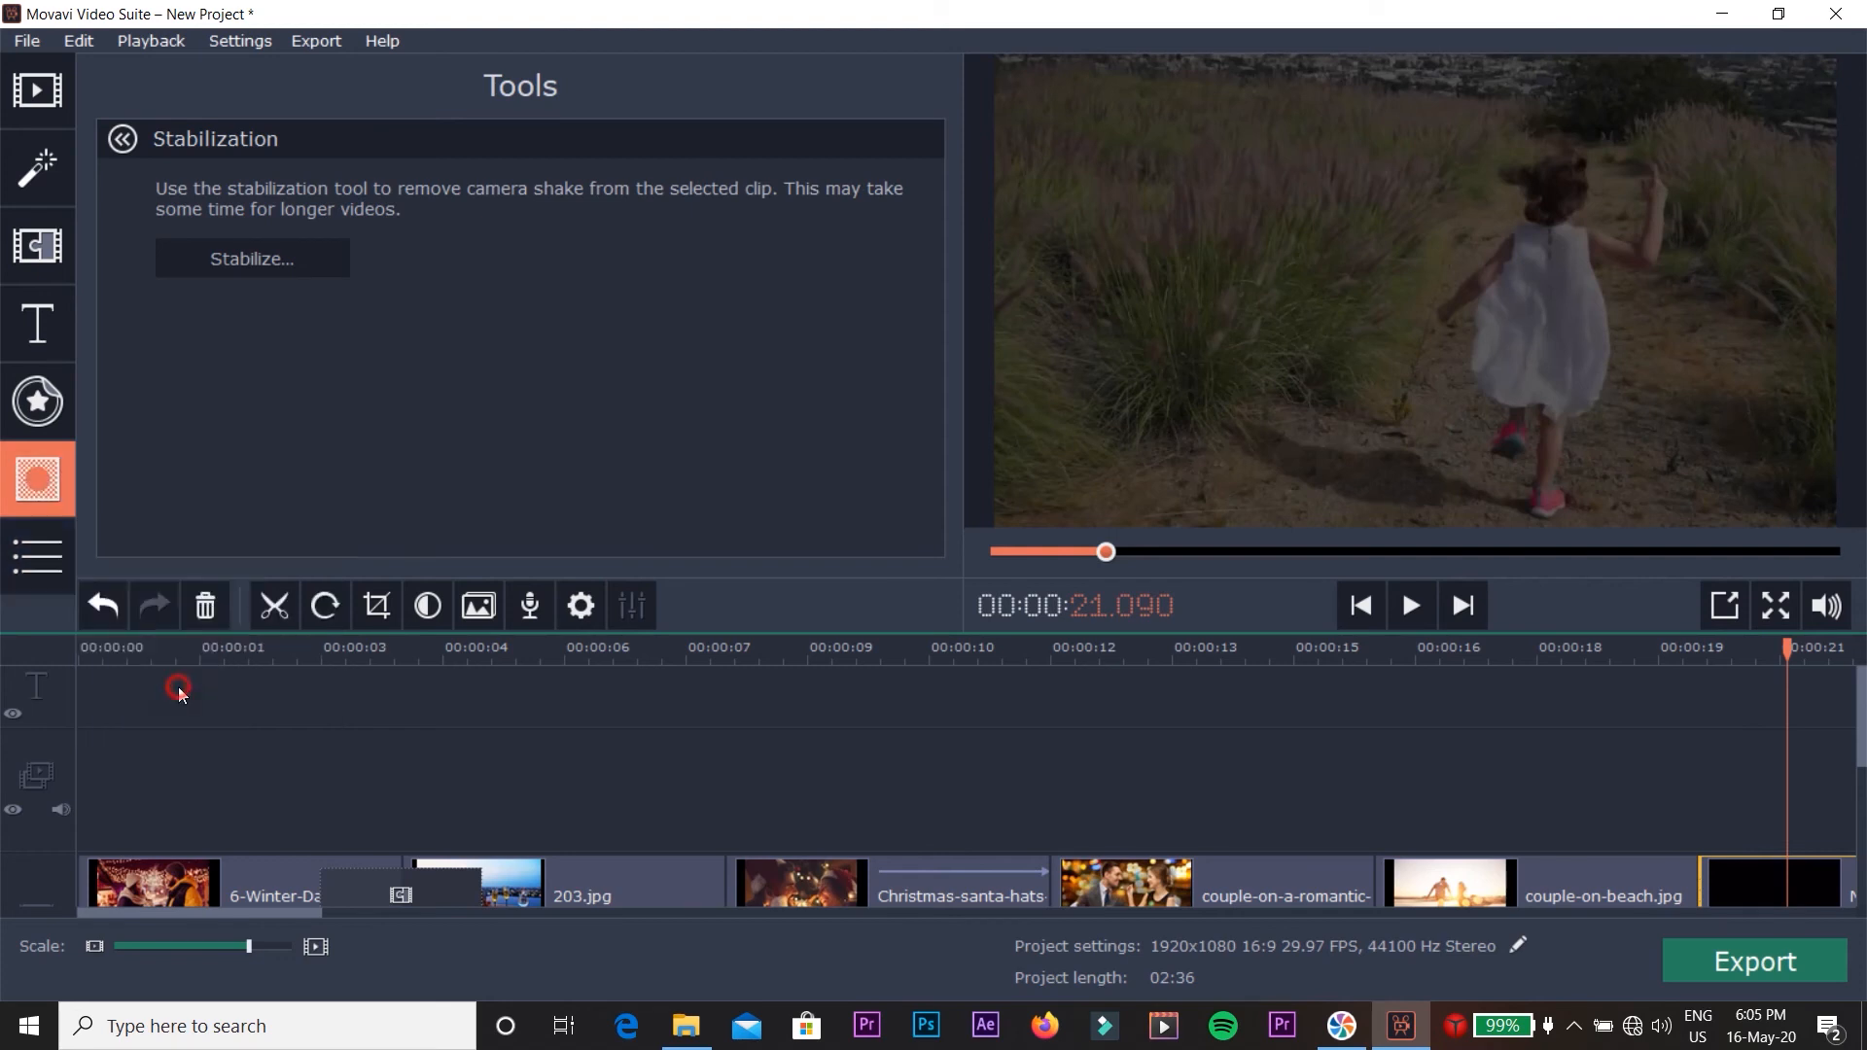
{"action": "left_click_drag", "start_coordinate": [1430, 368], "coordinate": [1537, 305]}
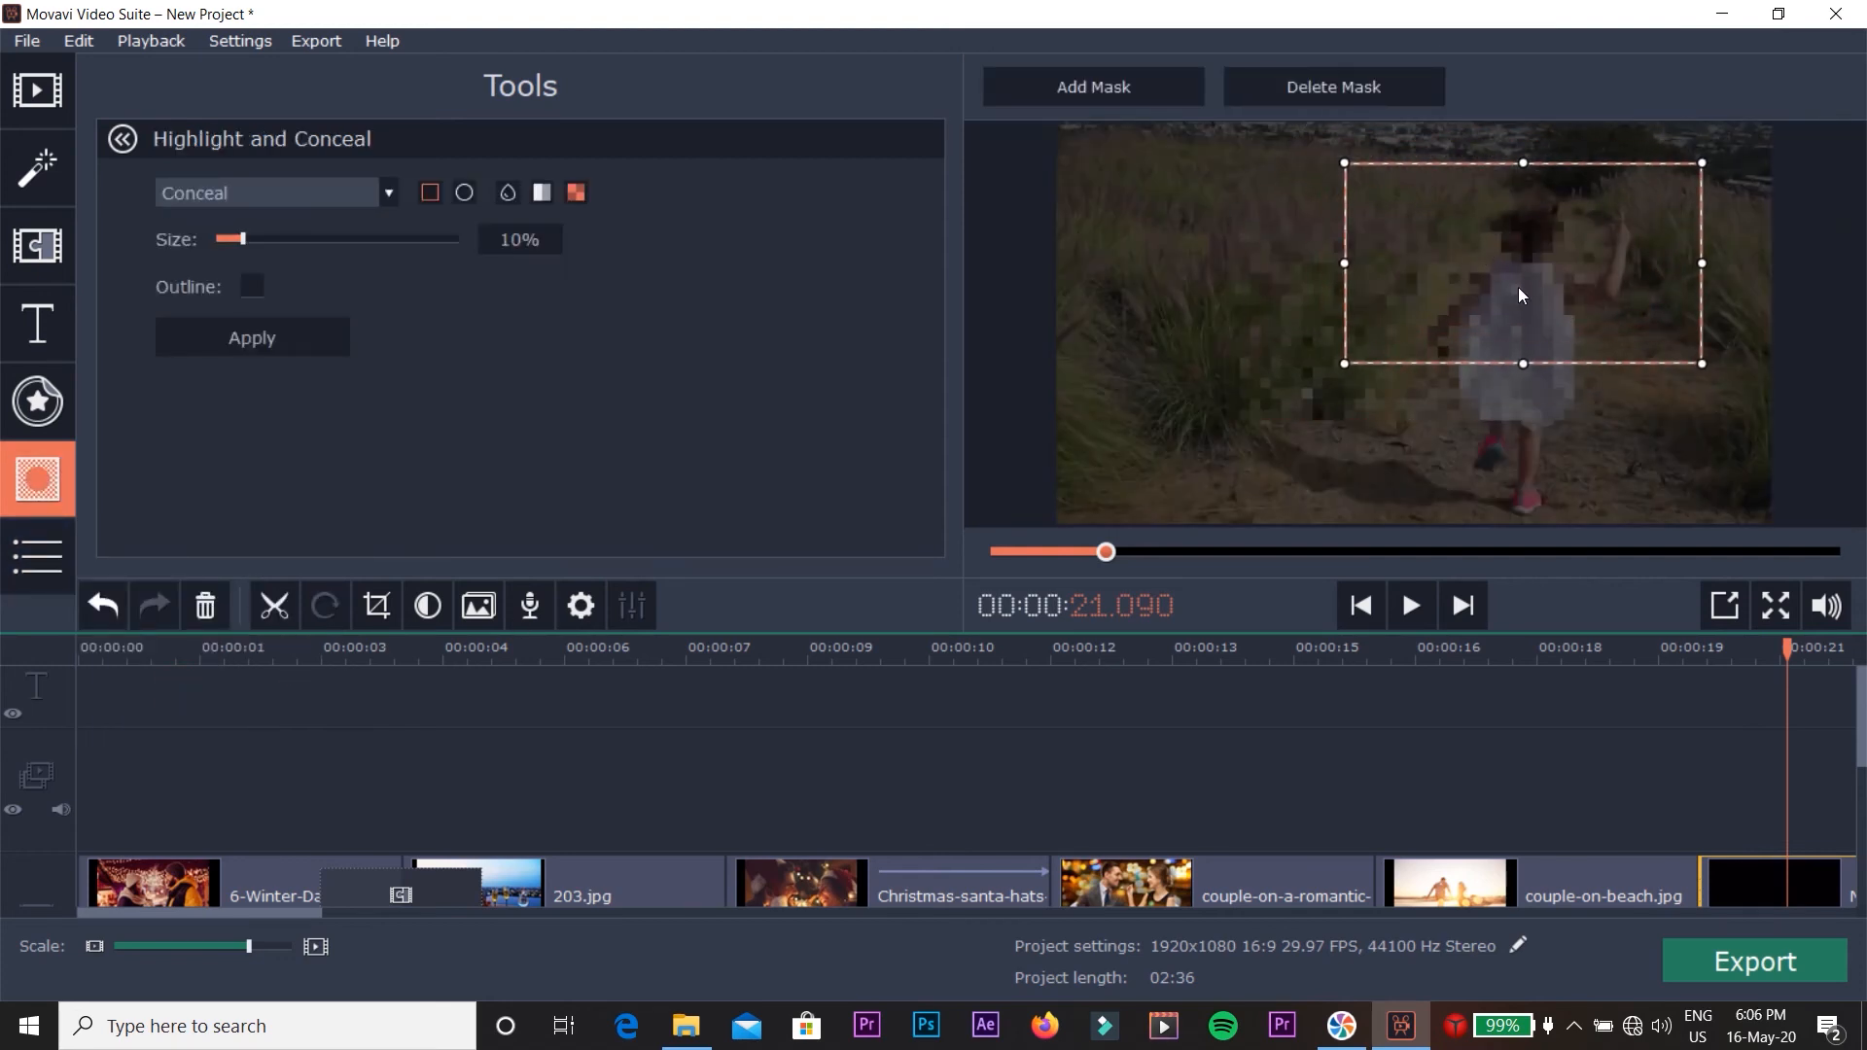
{"action": "left_click_drag", "start_coordinate": [1704, 367], "coordinate": [1696, 190]}
{"action": "mouse_move", "coordinate": [247, 241]}
{"action": "left_mouse_down"}
{"action": "mouse_move", "coordinate": [305, 237]}
{"action": "mouse_move", "coordinate": [237, 248]}
{"action": "left_mouse_up"}
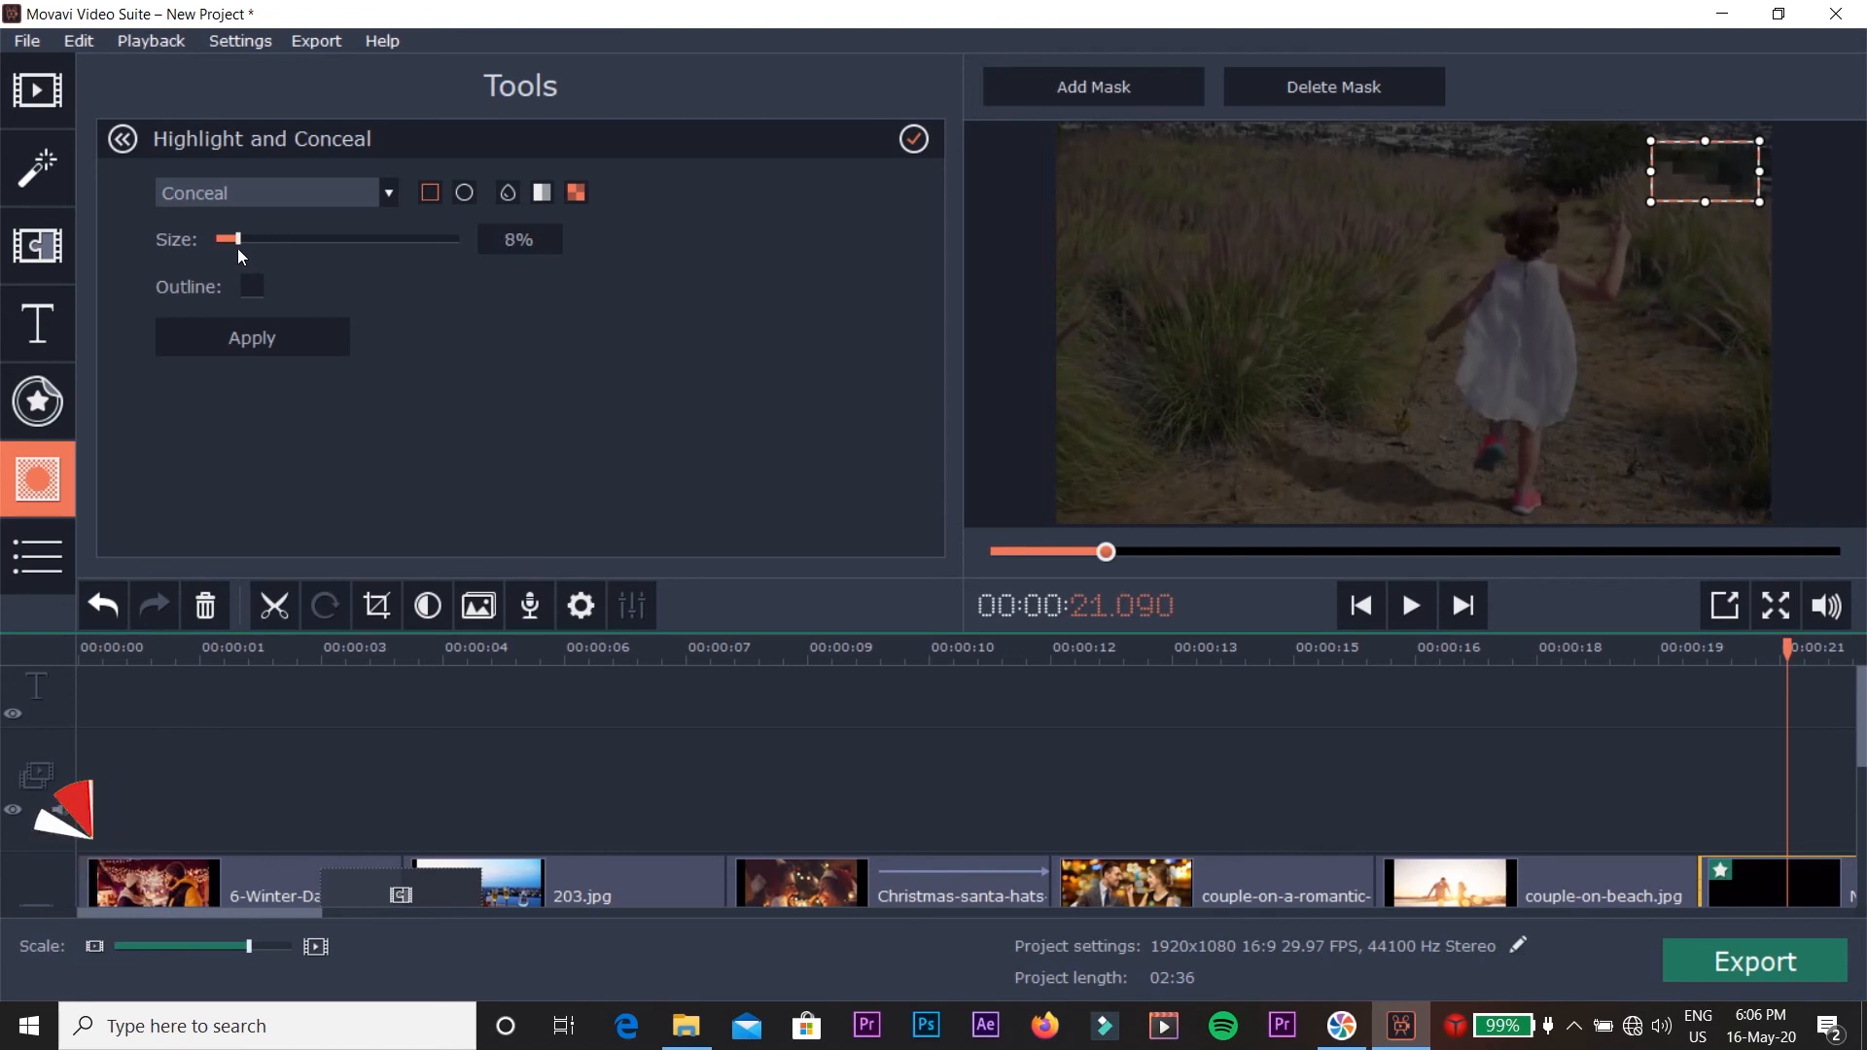
Try Chroma Key on New File.mkv with an opacity of 84, and repick its transparent color from the frame at about 29 s.
{"action": "left_click", "coordinate": [20, 583]}
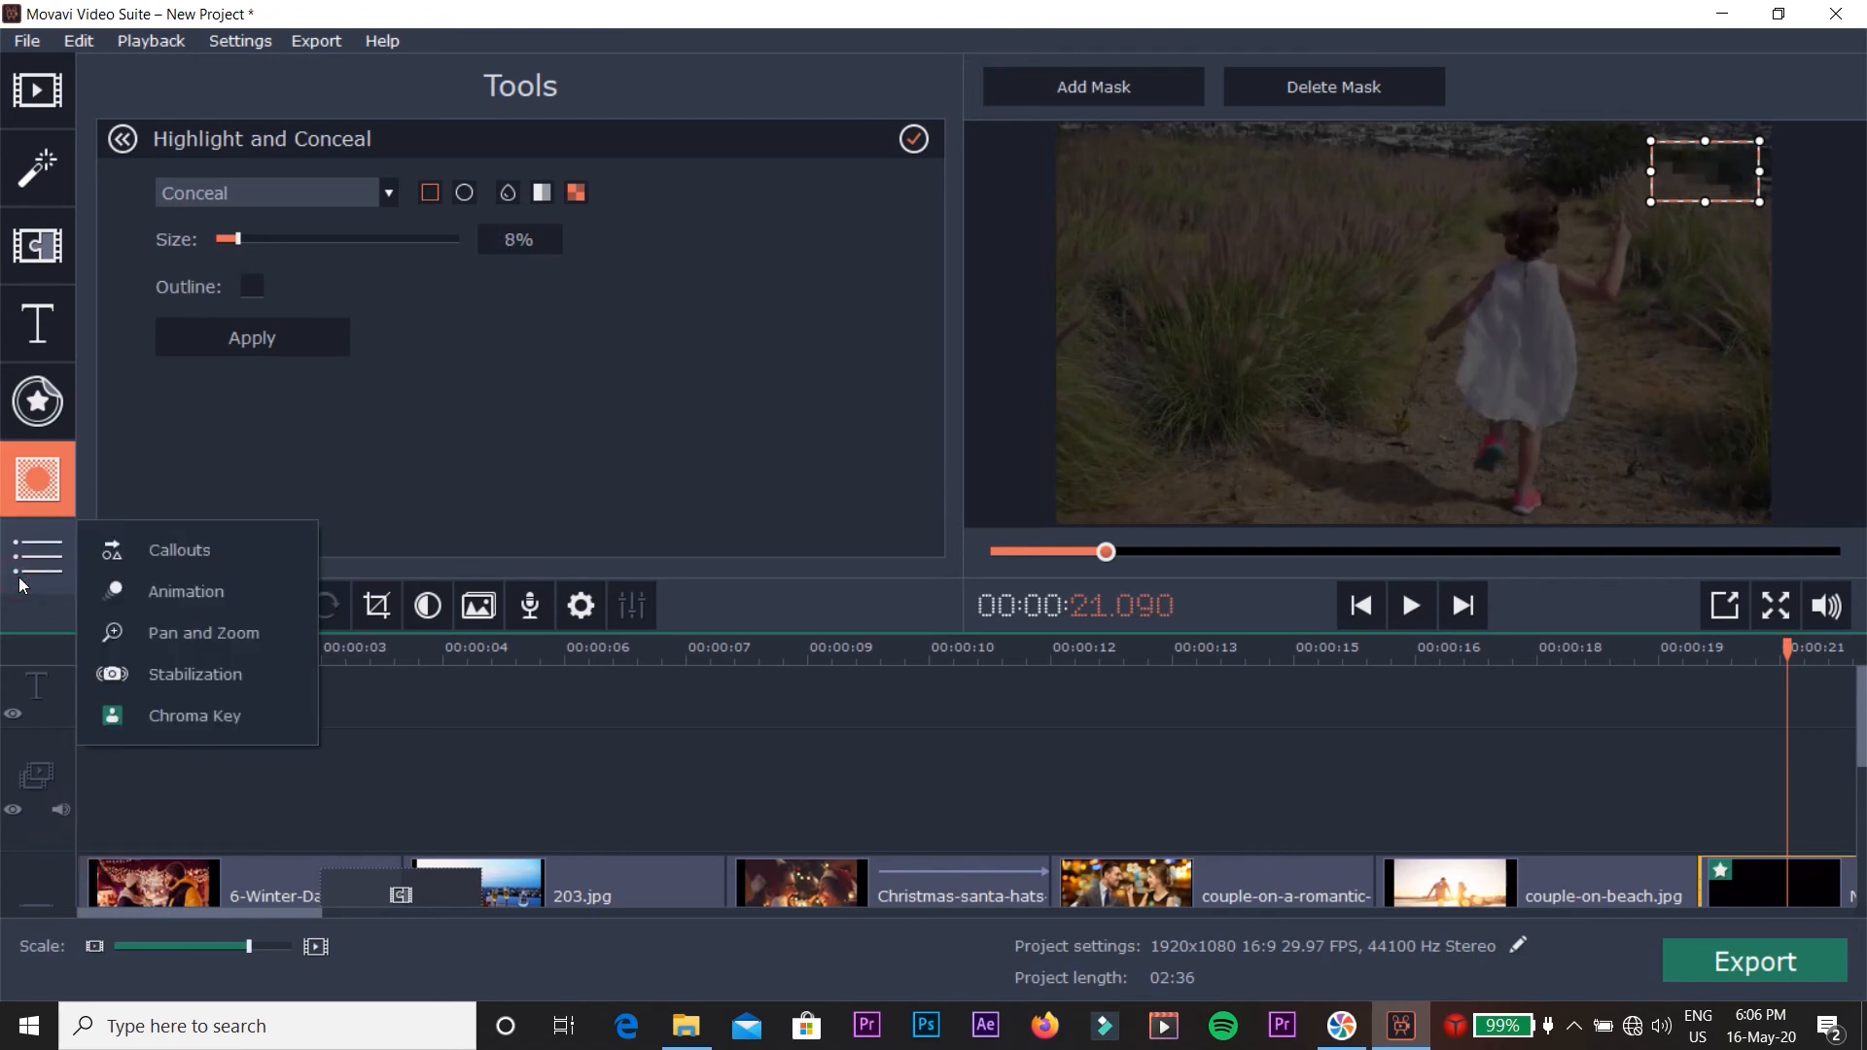
{"action": "left_click", "coordinate": [206, 722]}
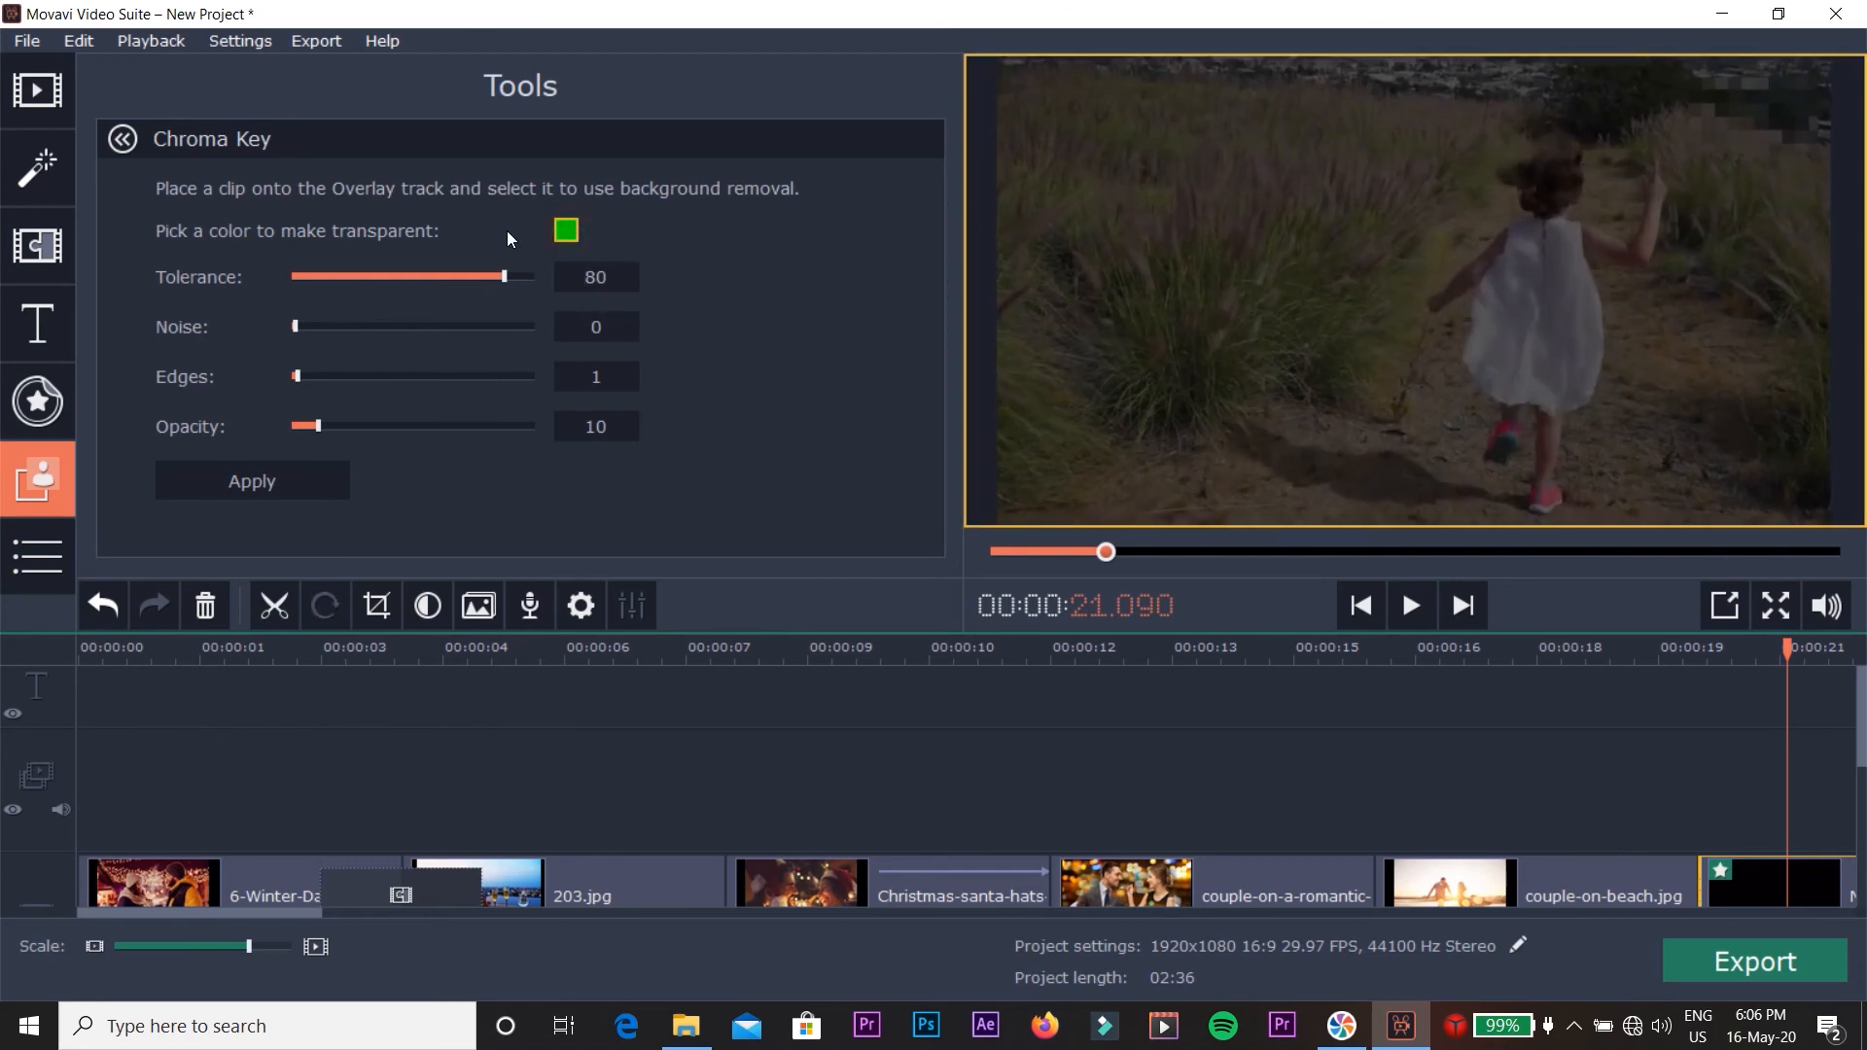
{"action": "left_click", "coordinate": [1144, 321]}
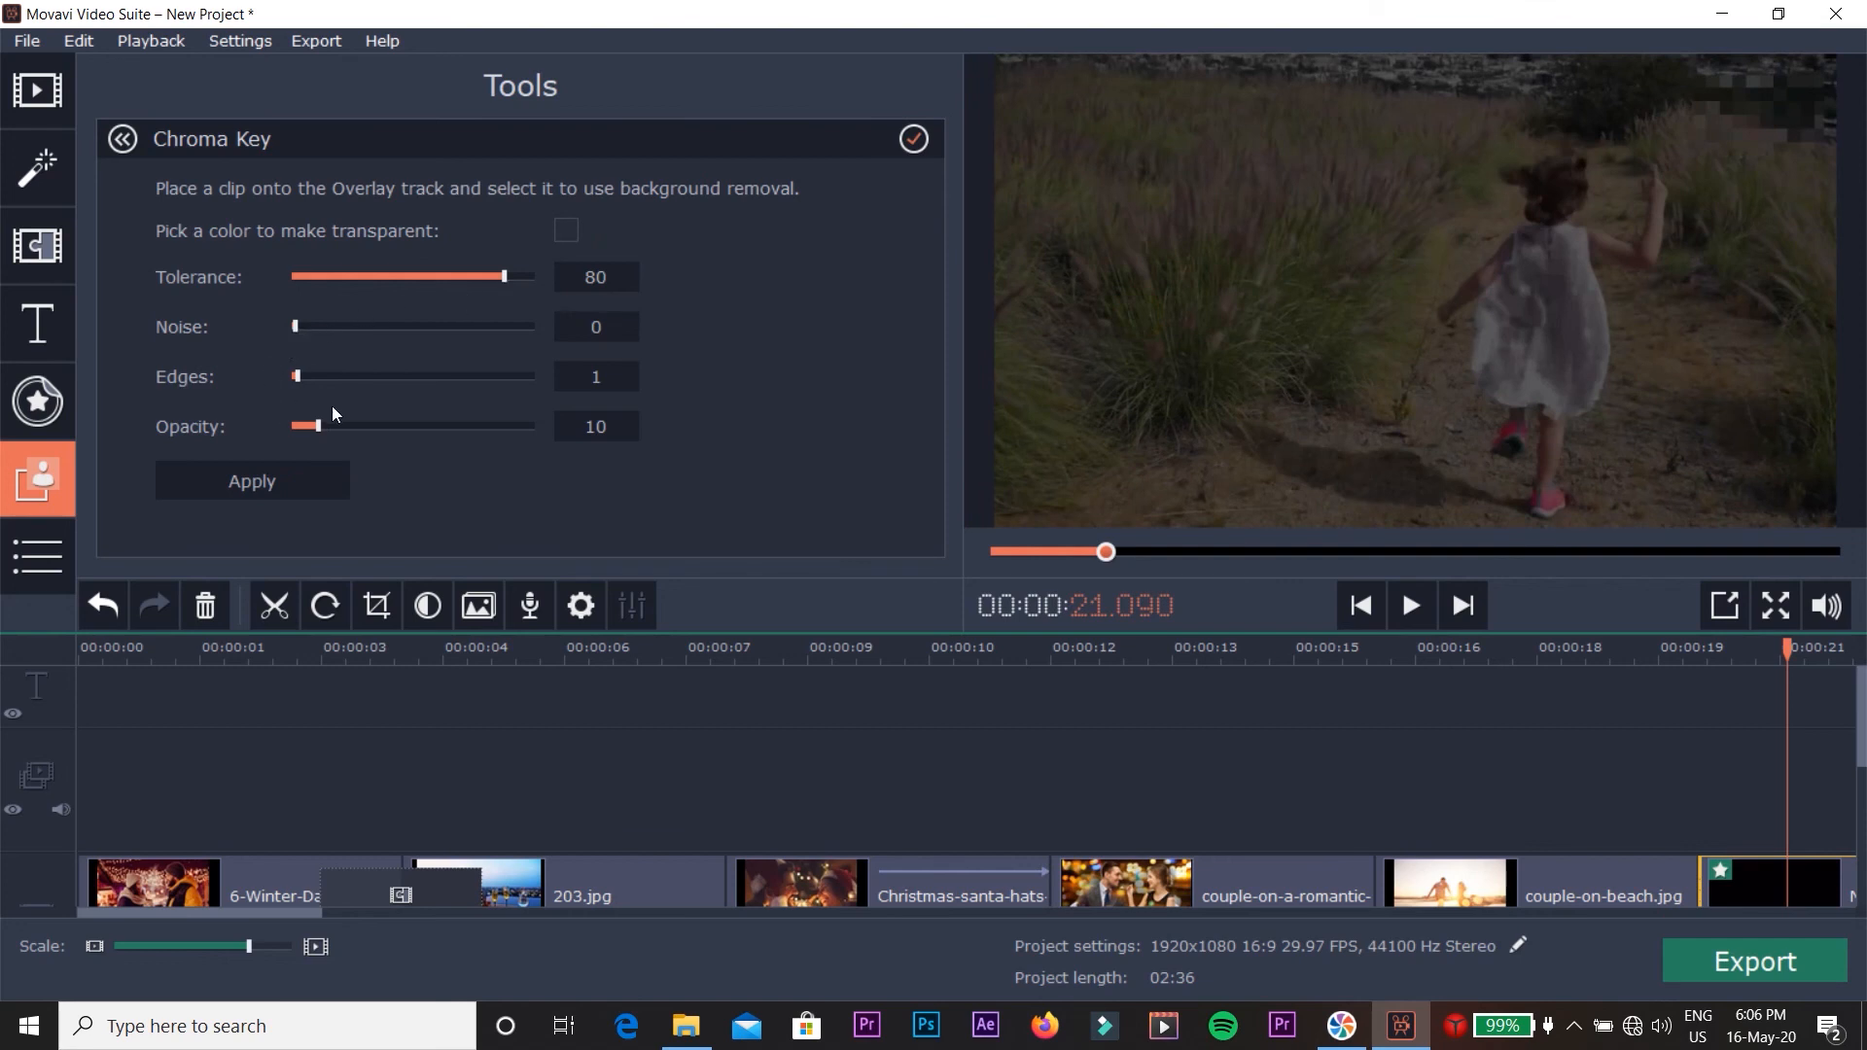
{"action": "left_click_drag", "start_coordinate": [329, 418], "coordinate": [496, 409]}
{"action": "left_click_drag", "start_coordinate": [1807, 649], "coordinate": [1214, 710]}
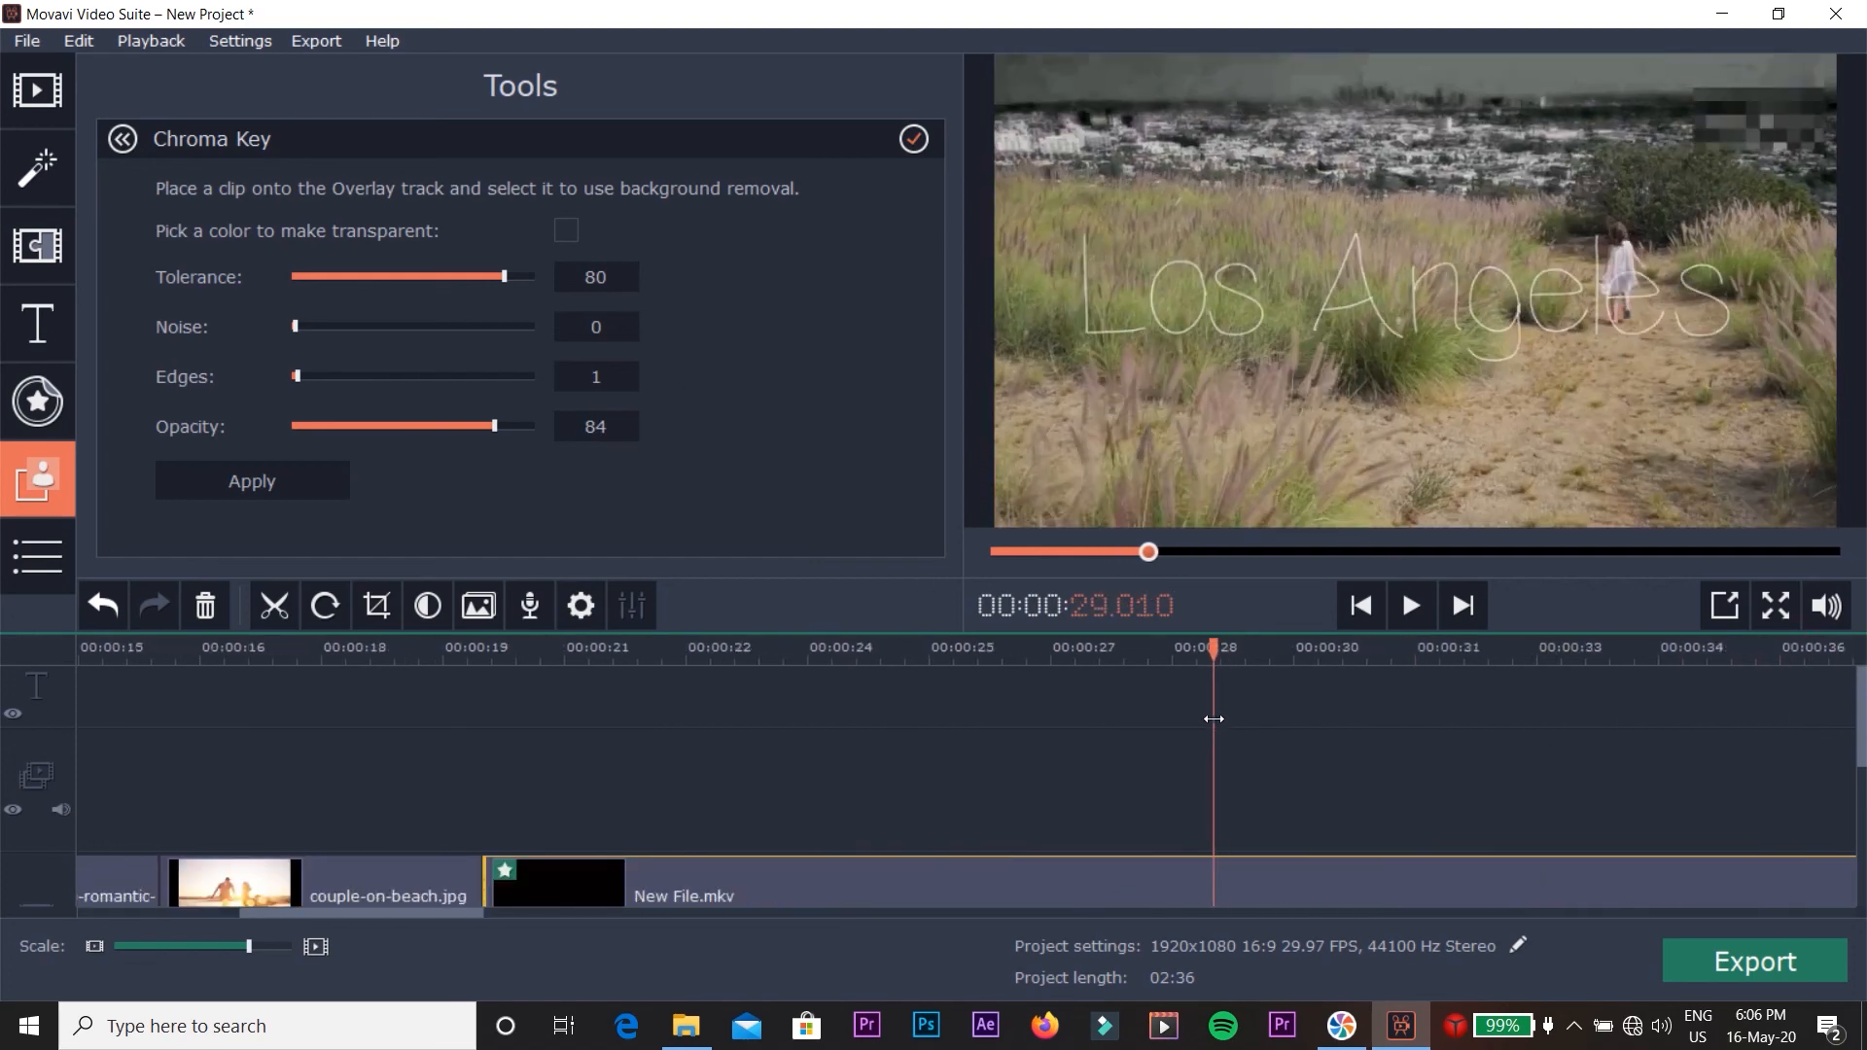
{"action": "left_click", "coordinate": [570, 233]}
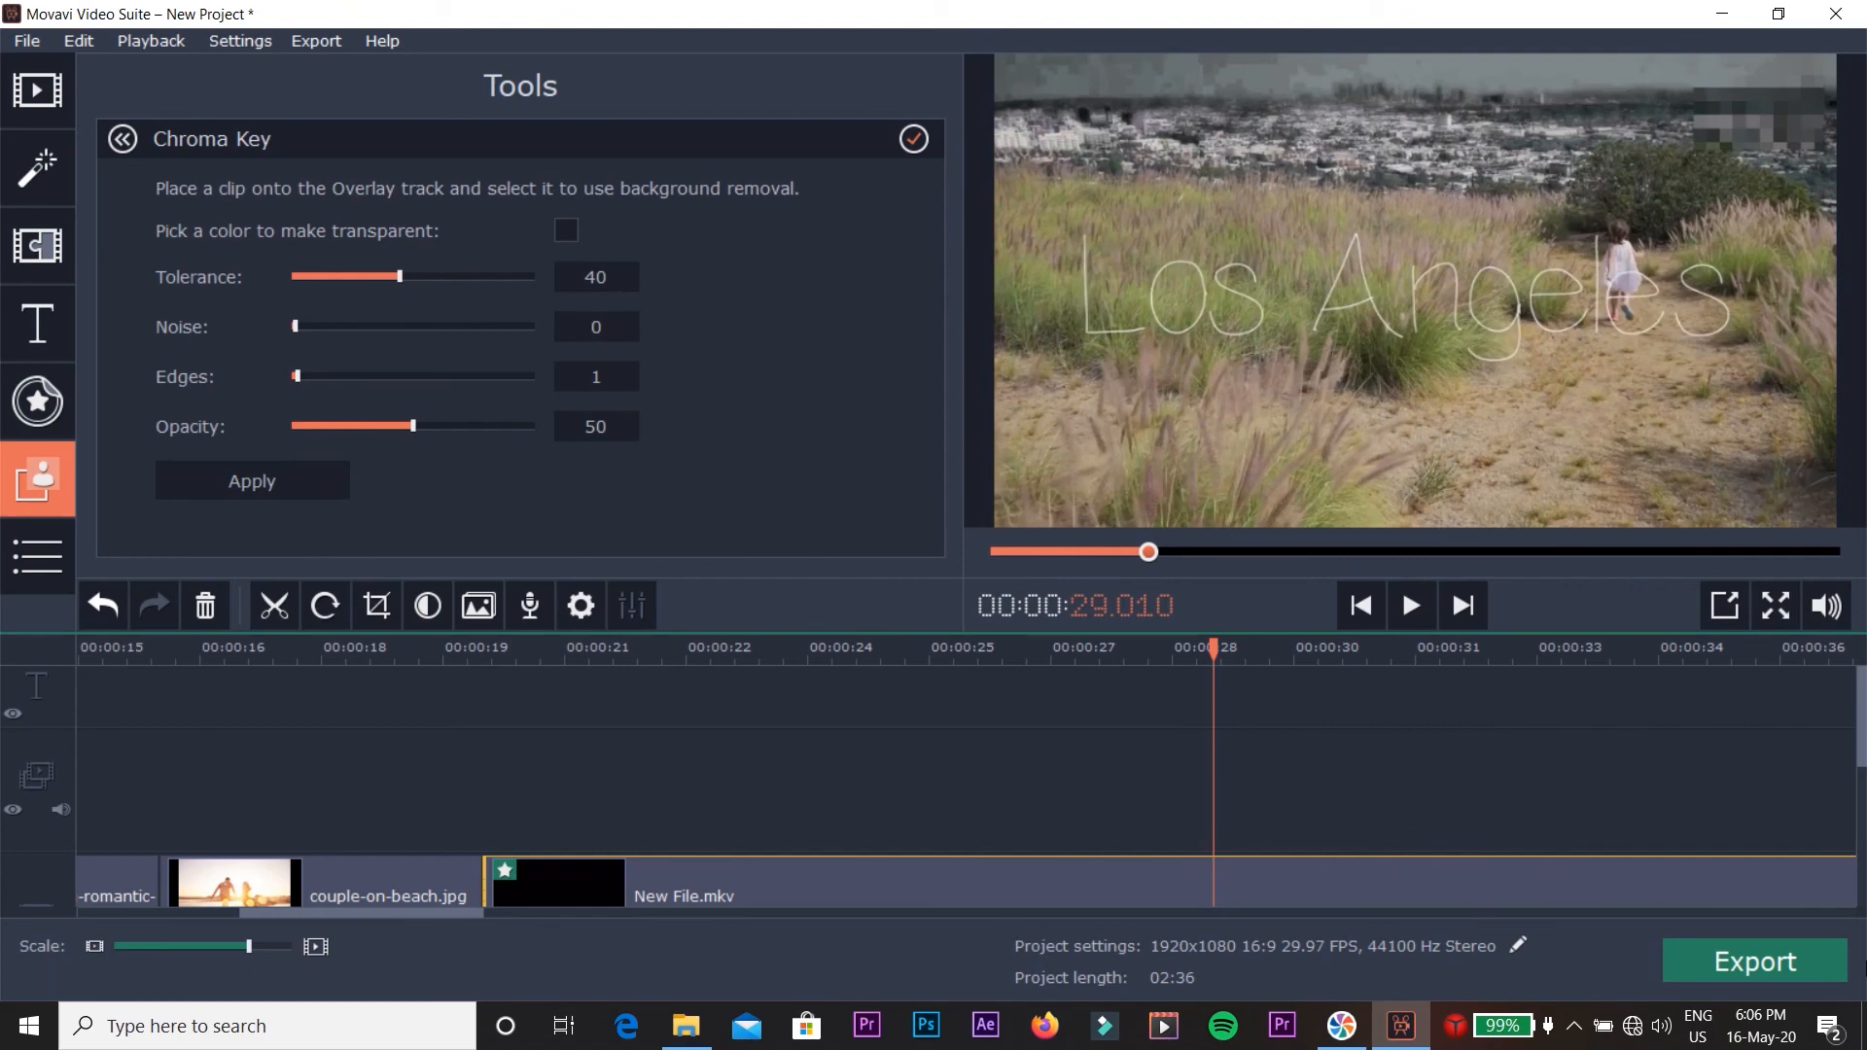
Examine the export formats and the advanced resolution and FPS options, and close the export settings without starting the export.
{"action": "left_click", "coordinate": [1742, 961]}
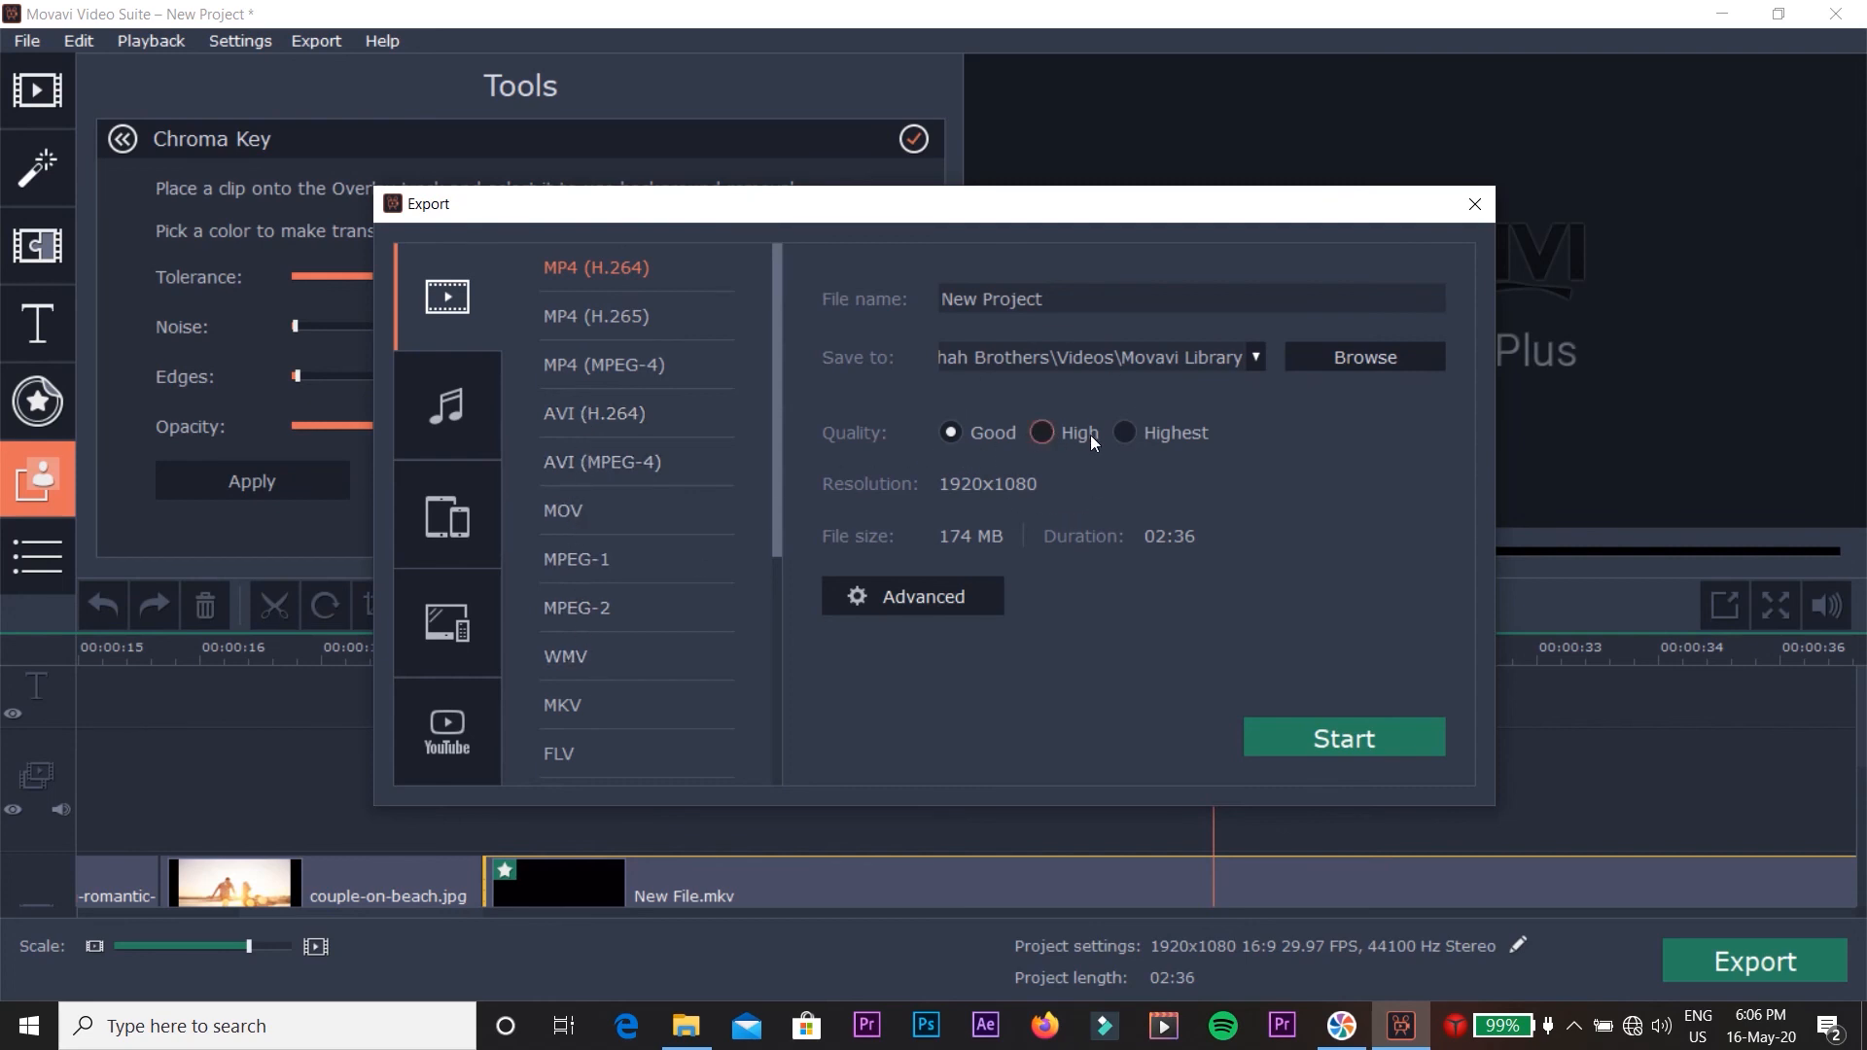
{"action": "left_click", "coordinate": [942, 599]}
{"action": "left_click_drag", "start_coordinate": [838, 330], "coordinate": [578, 208]}
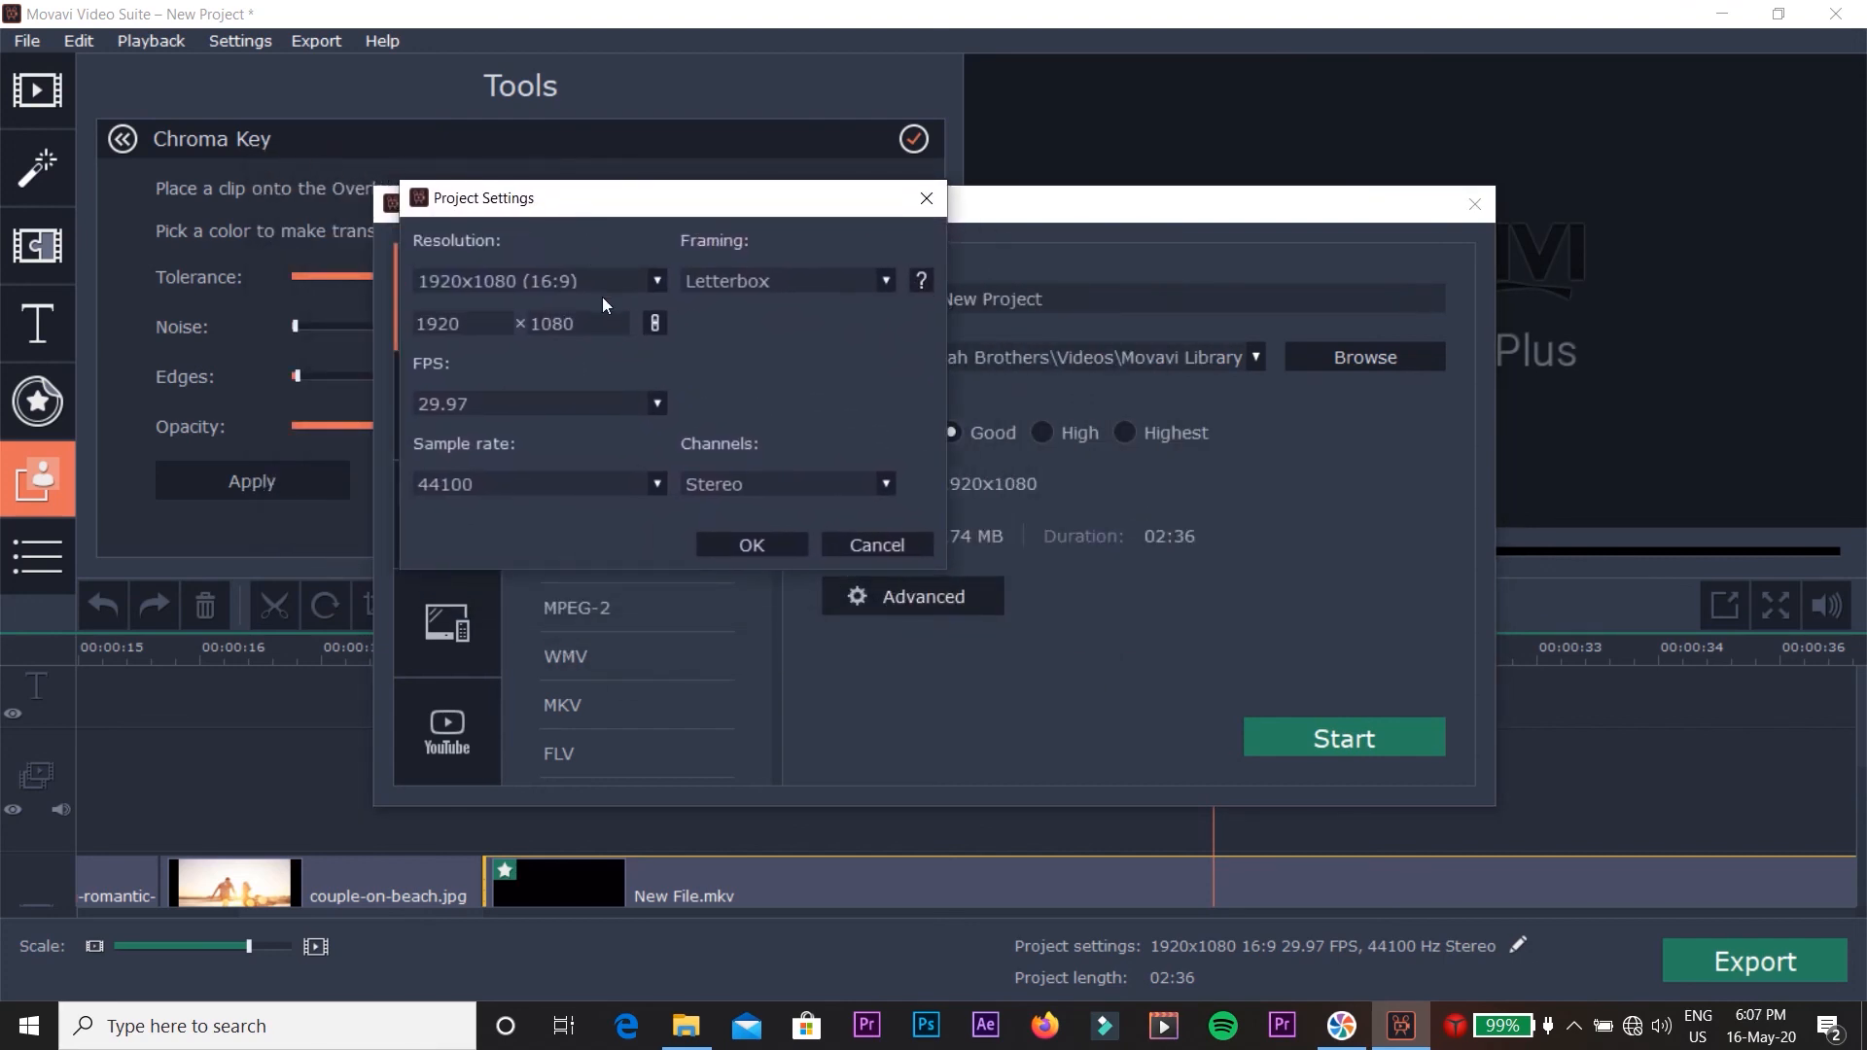
{"action": "left_click", "coordinate": [657, 281]}
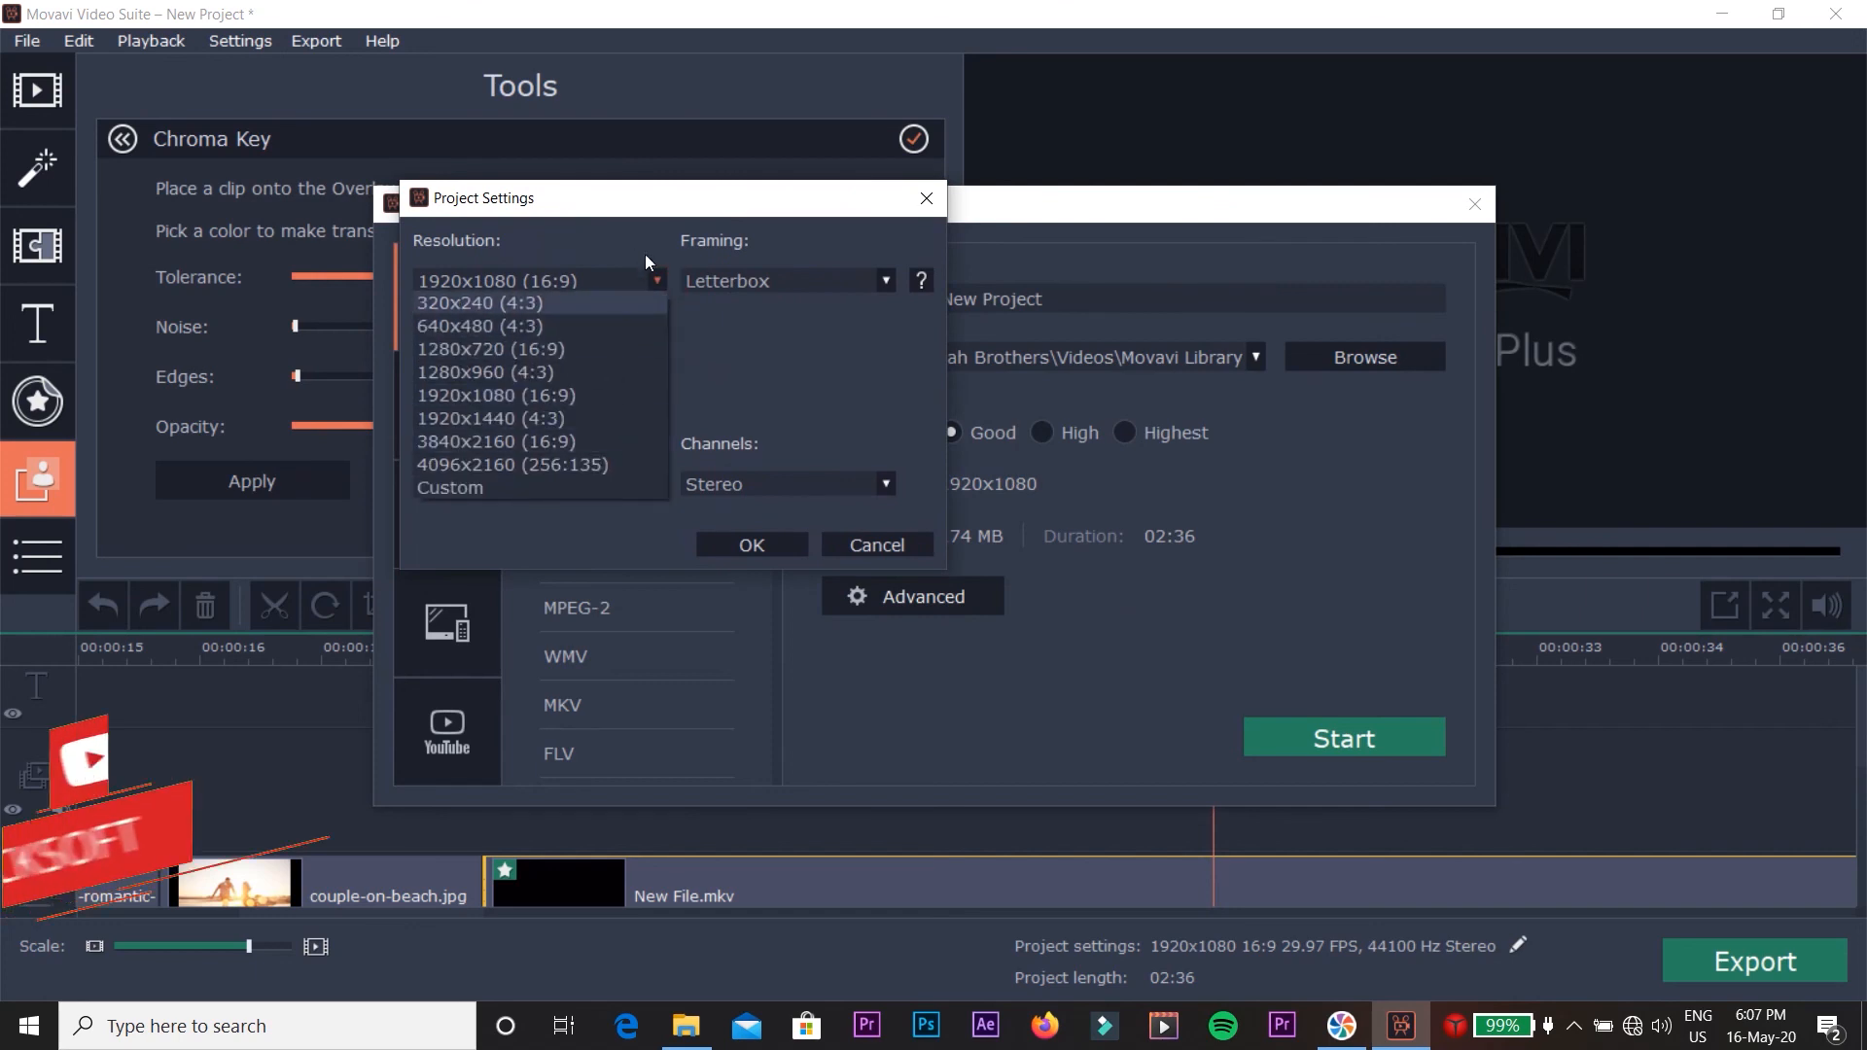
{"action": "left_click", "coordinate": [661, 280]}
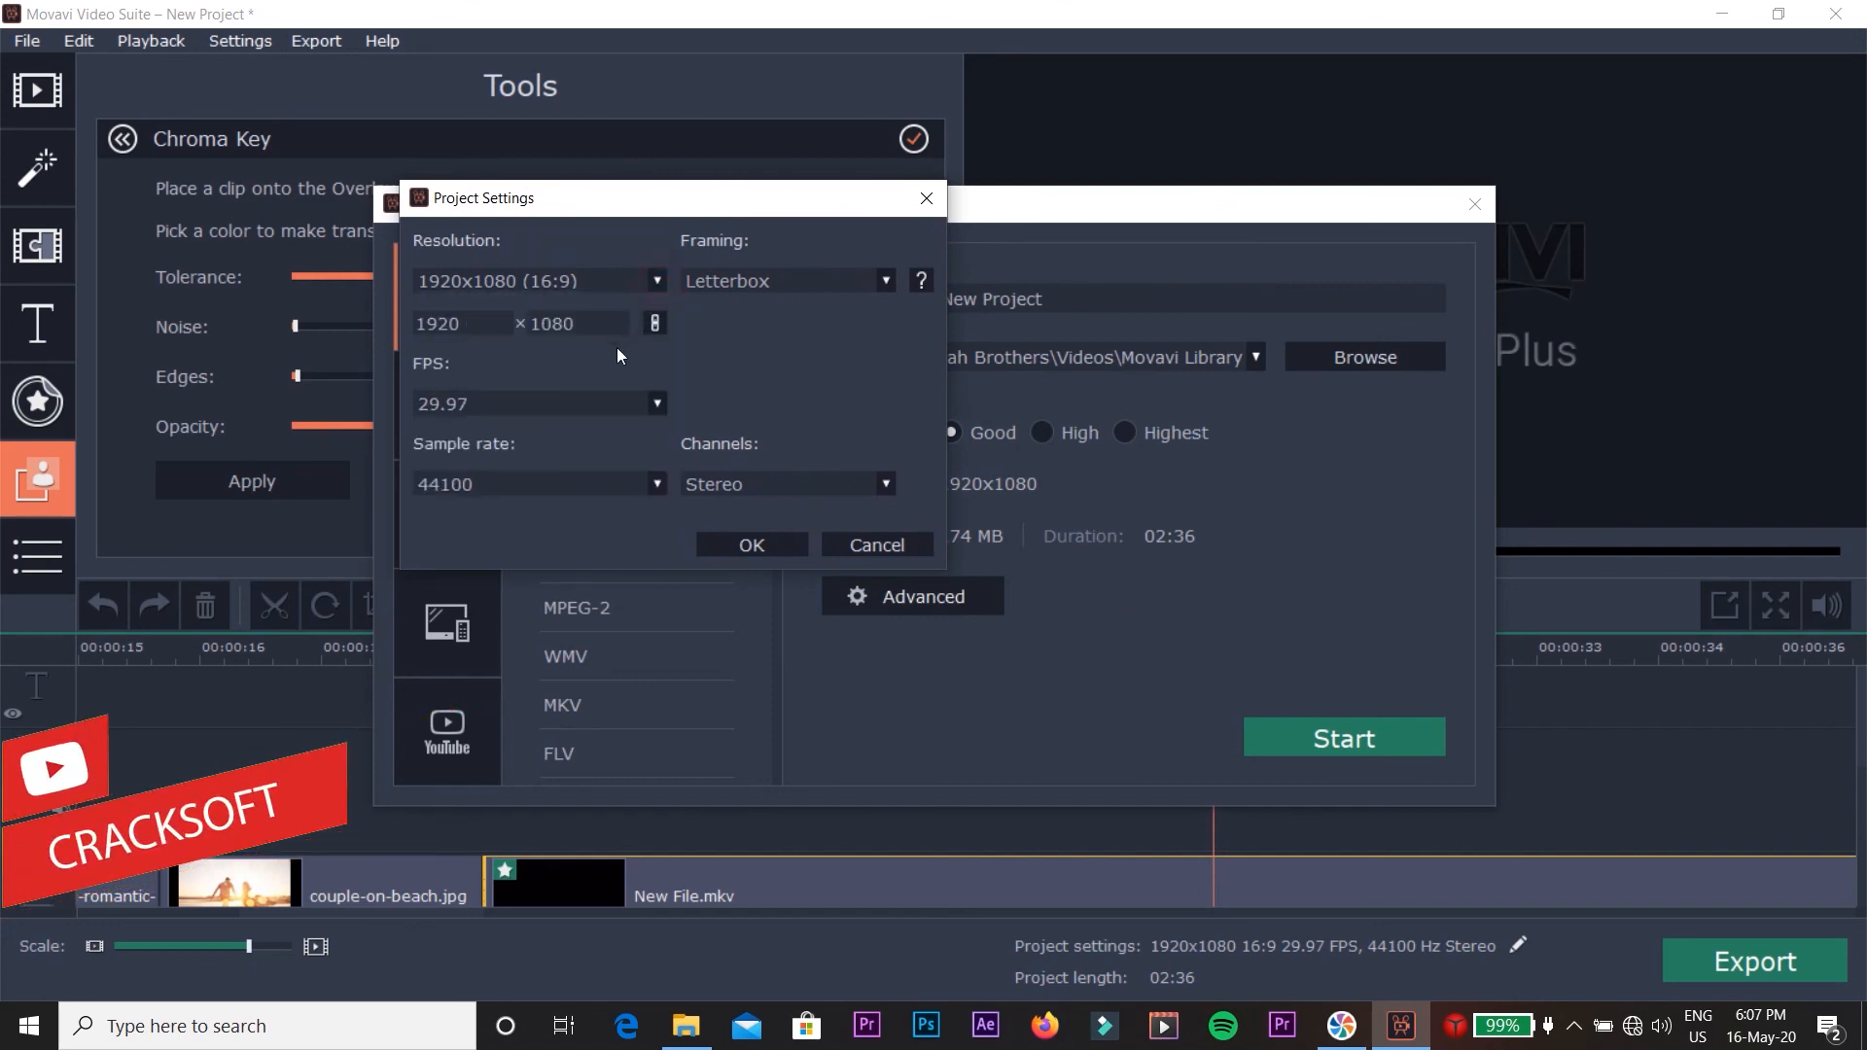
{"action": "left_click", "coordinate": [658, 403]}
{"action": "left_click", "coordinate": [665, 404]}
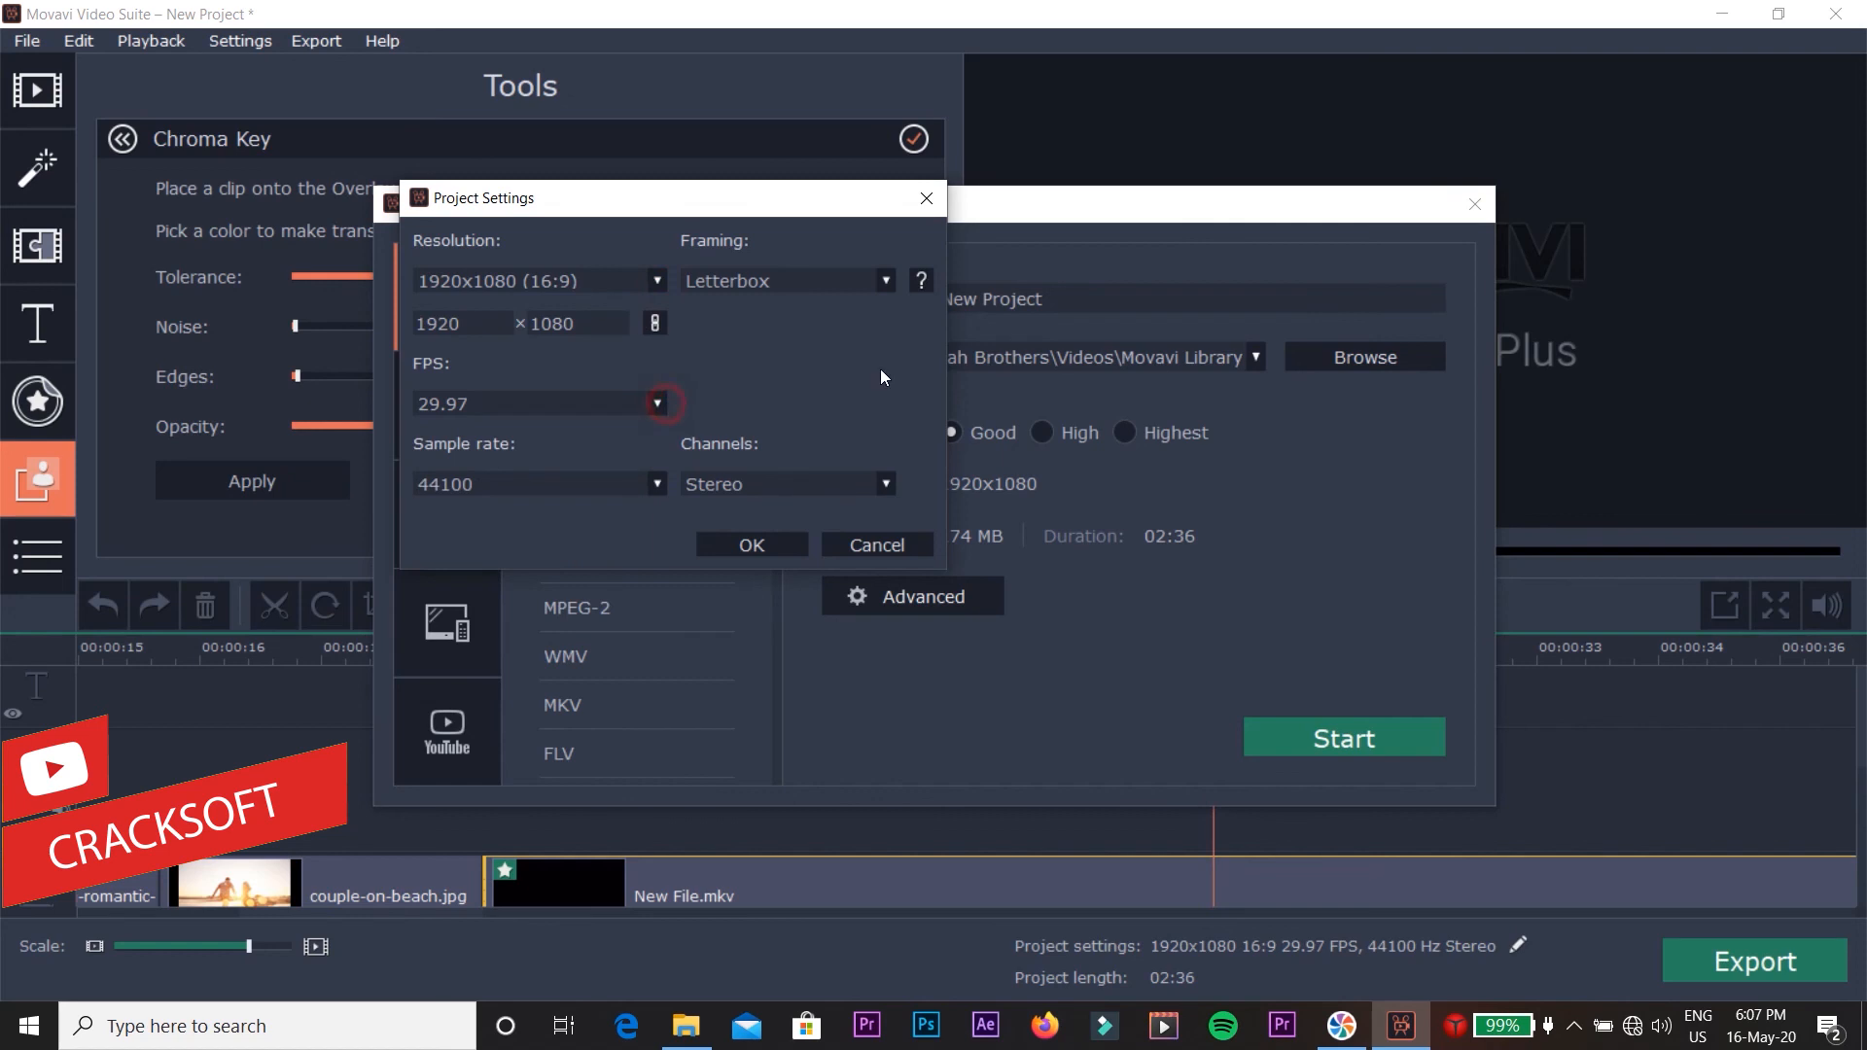
{"action": "left_click", "coordinate": [789, 540]}
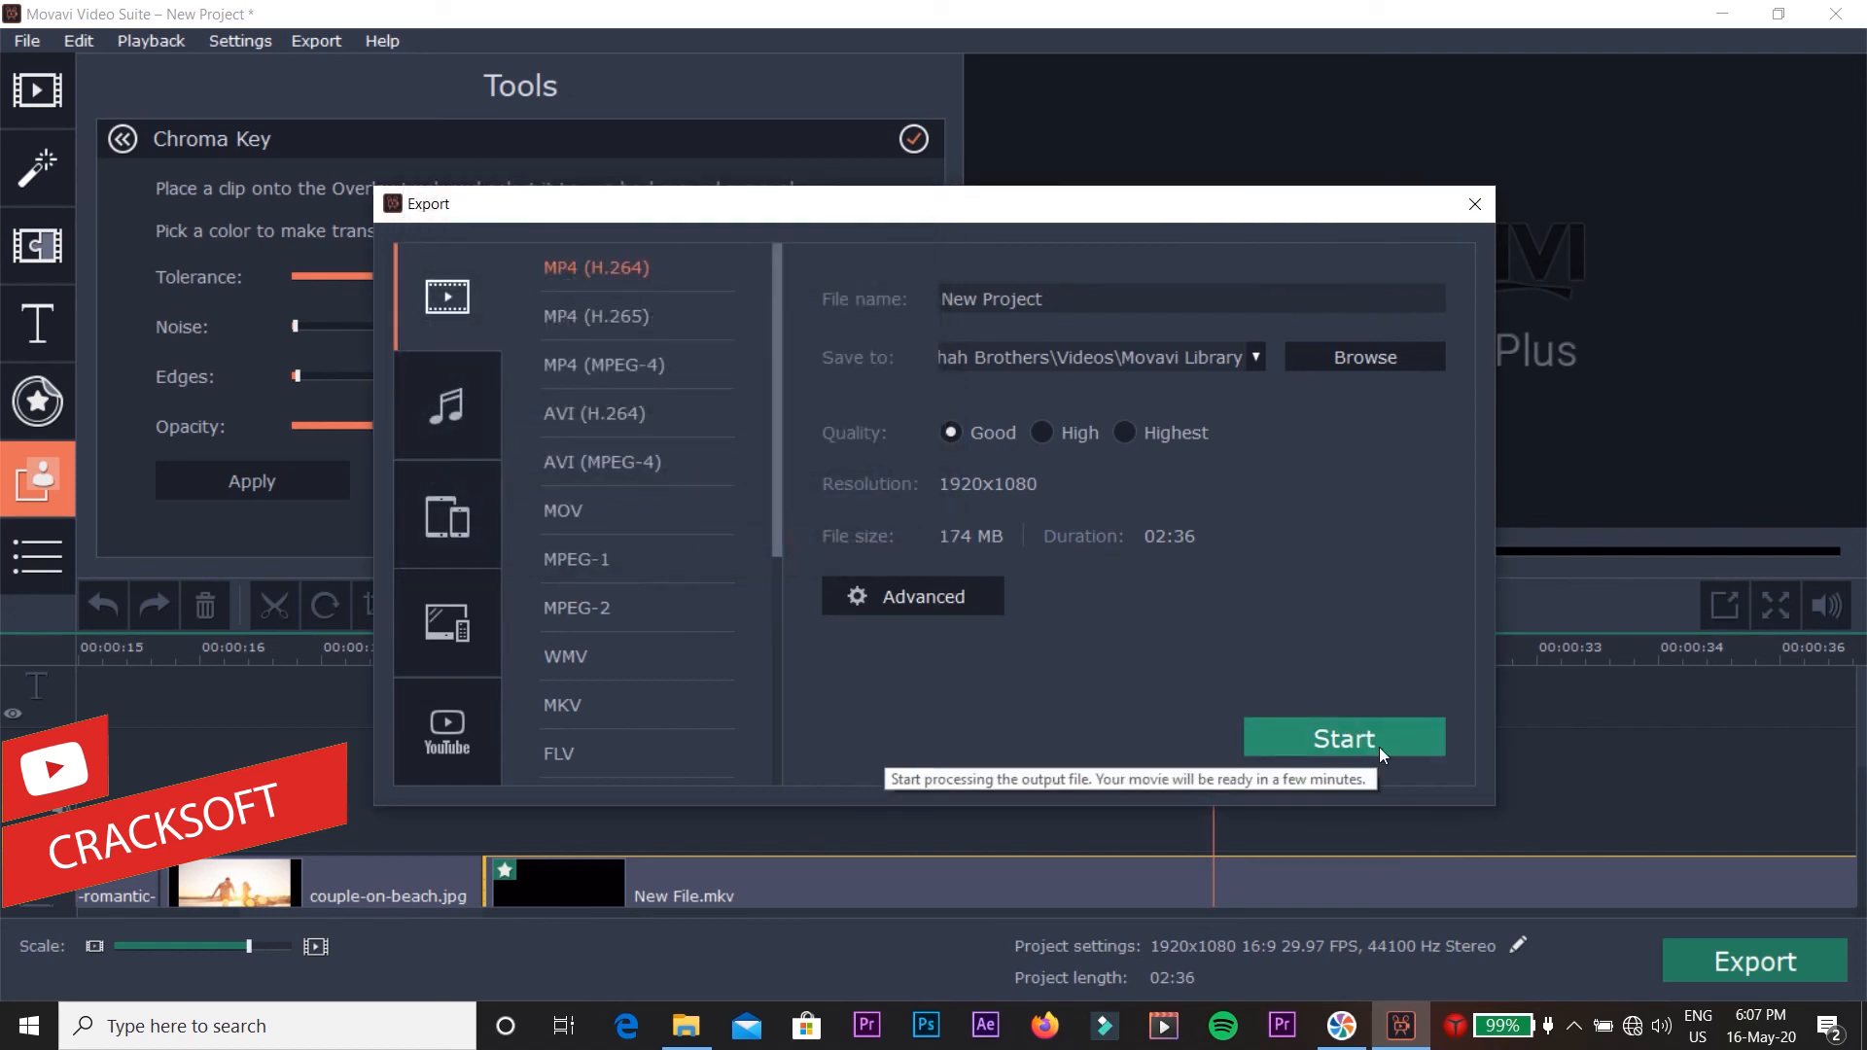
{"action": "left_click", "coordinate": [1476, 201]}
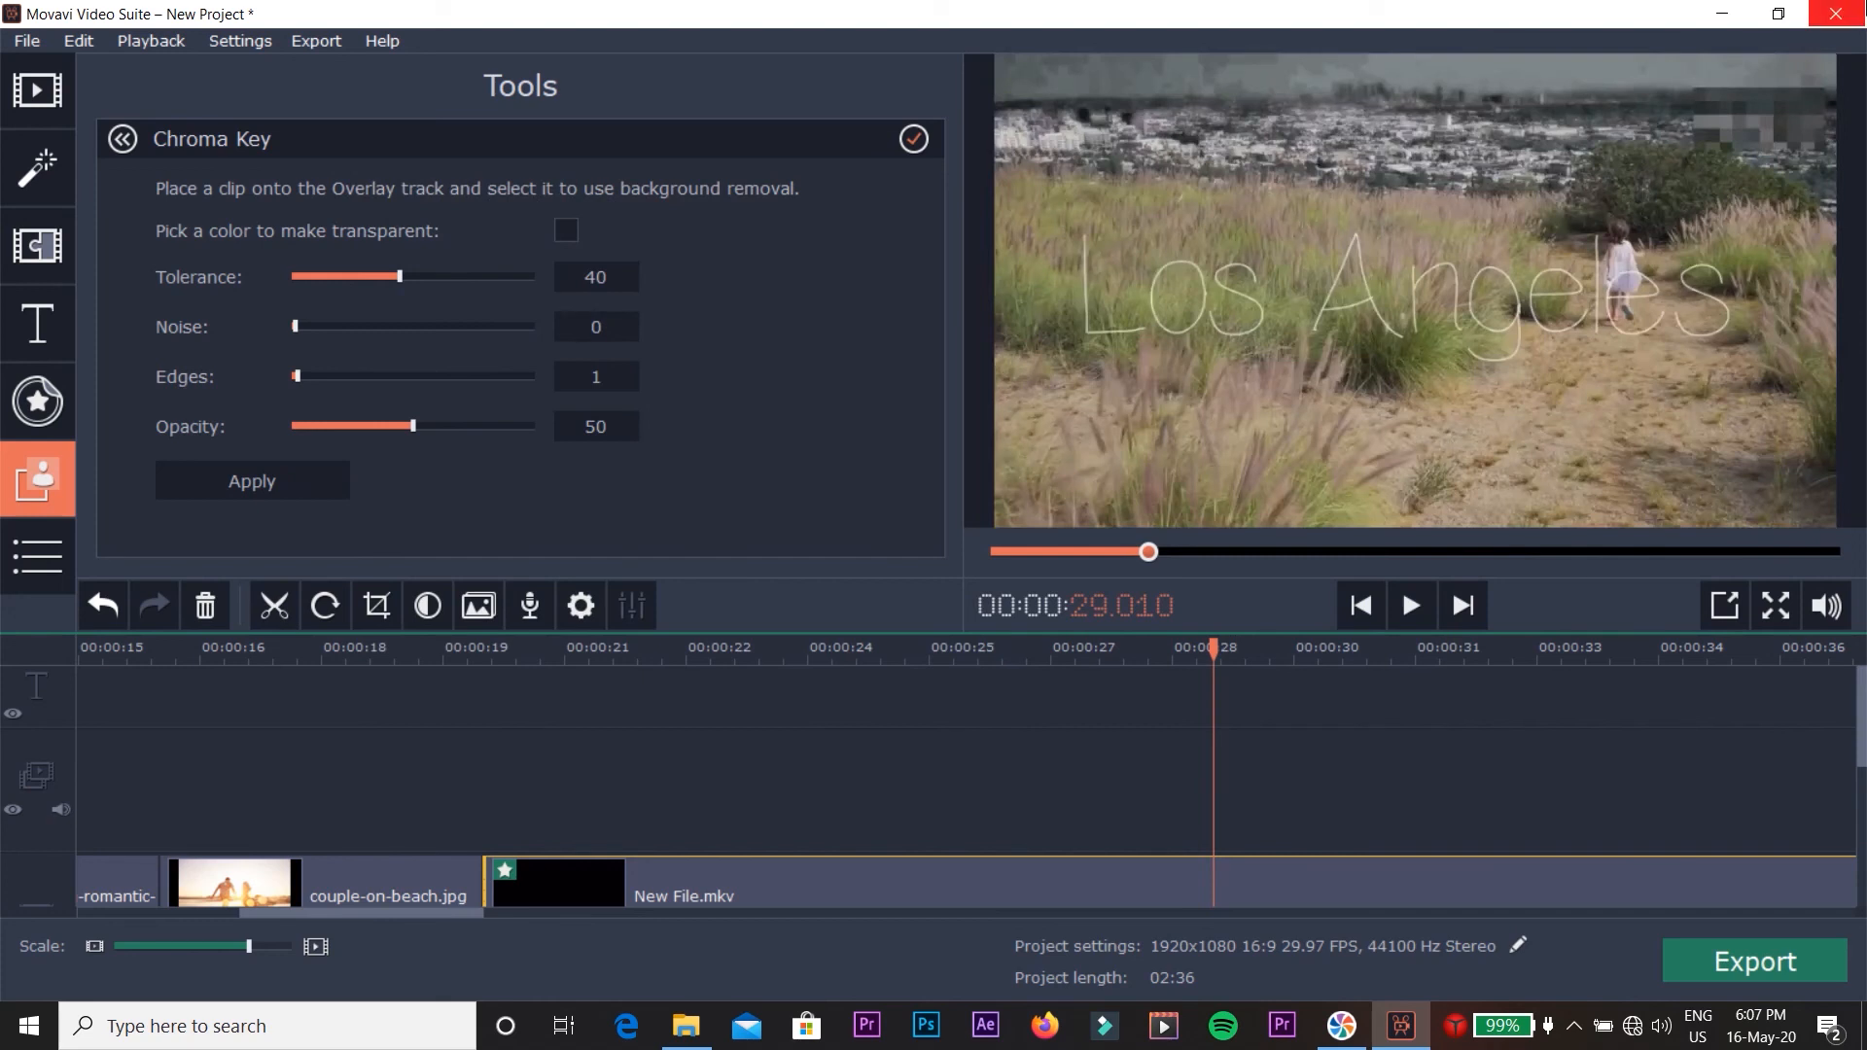